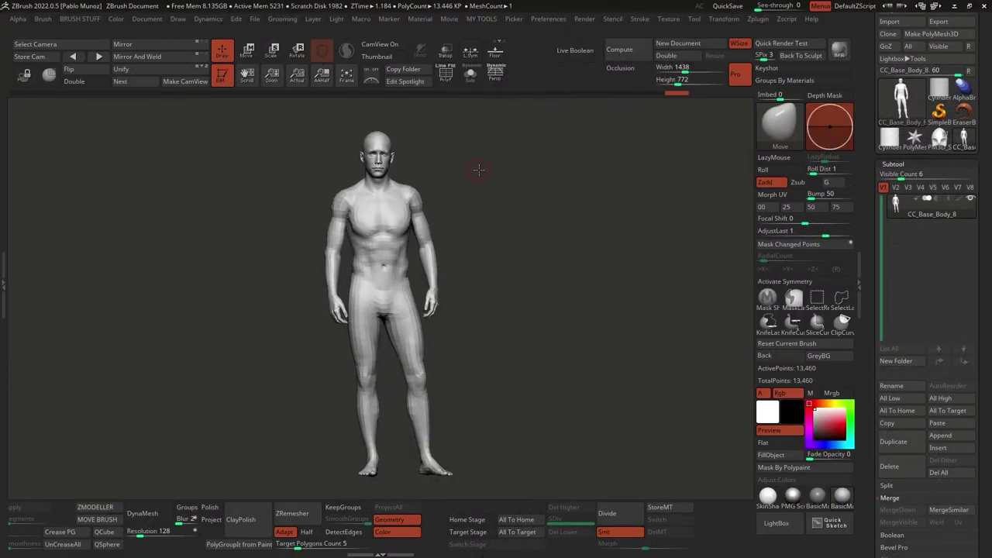
left_click_drag(478, 170, 529, 163)
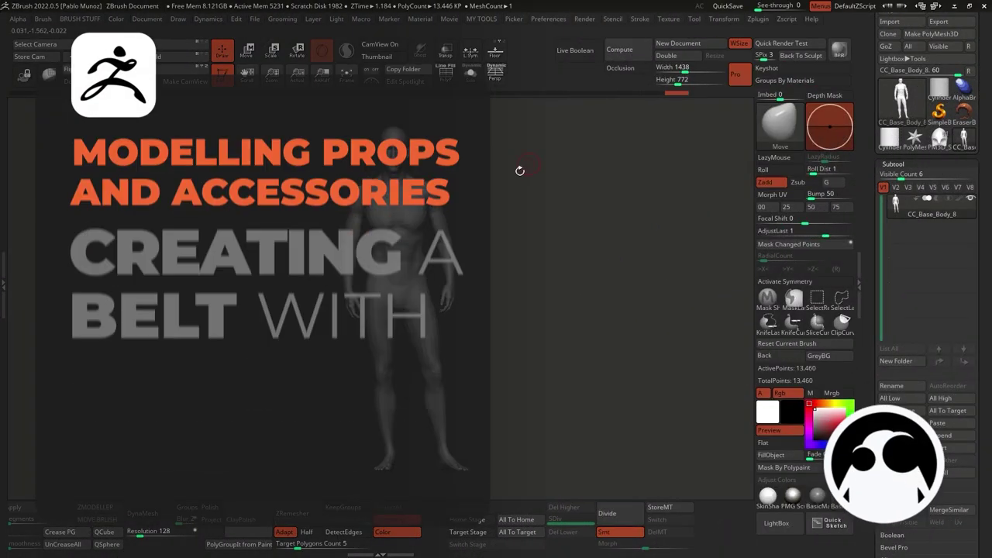
left_click_drag(498, 209, 480, 214, "alt")
left_click_drag(587, 173, 578, 179)
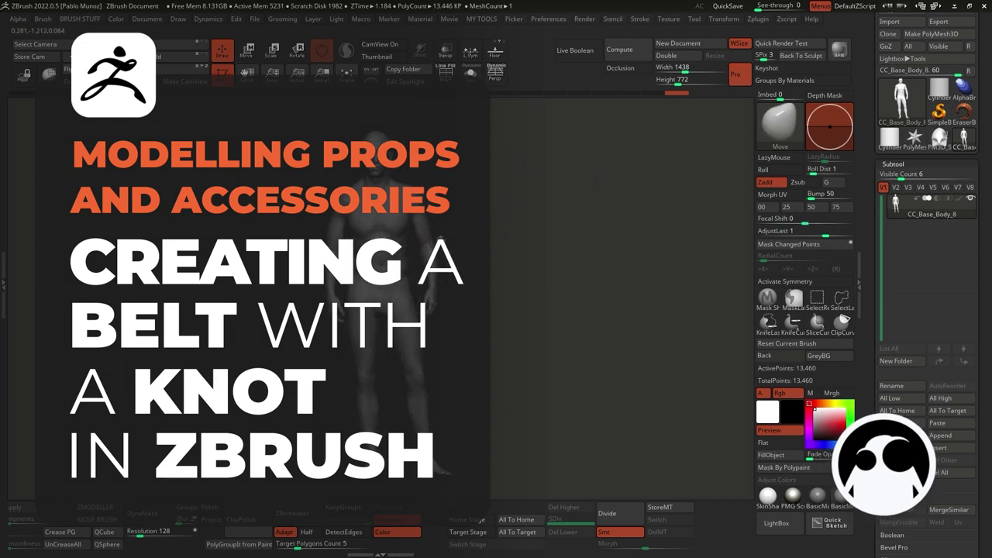
key("shift+f")
key("shift+f")
left_click_drag(525, 232, 490, 223)
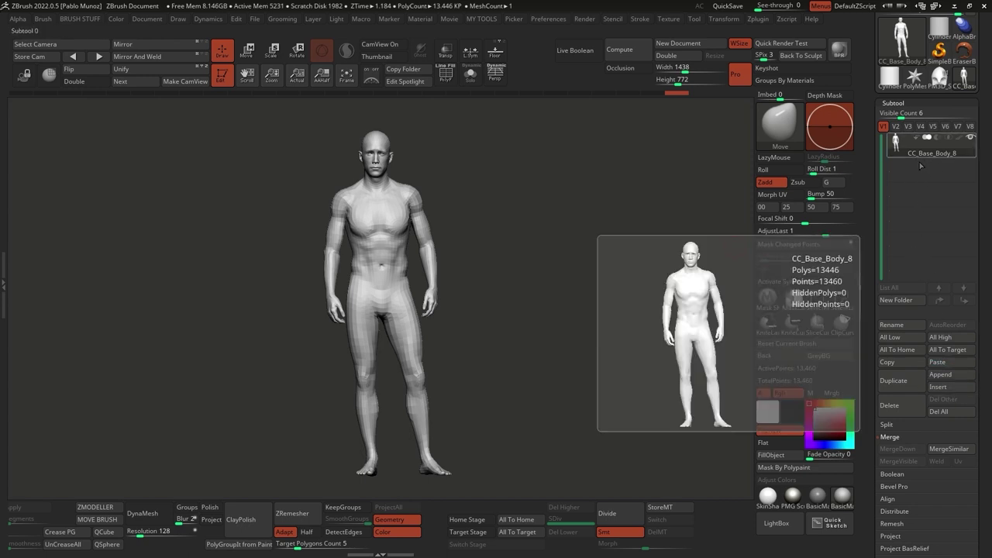
Insert a Cylinder3D as a new subtool below the body and turn on its polyframe display
left_click(953, 387)
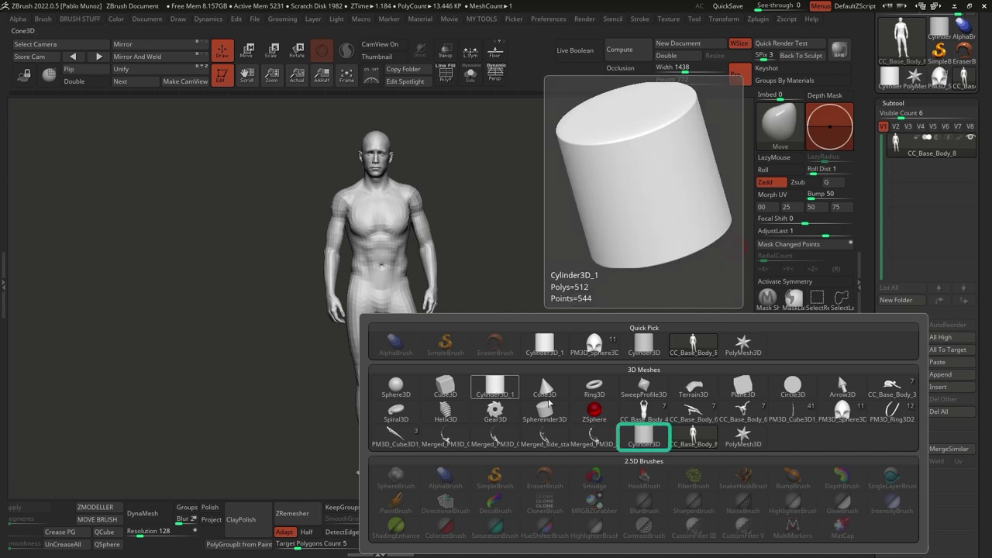
left_click(512, 394)
mouse_move(596, 289)
left_mouse_down("alt")
mouse_move(599, 277)
mouse_move(645, 279)
mouse_move(654, 252)
mouse_move(563, 263)
mouse_move(451, 256)
mouse_move(471, 271)
left_mouse_up("alt")
key("shift+f")
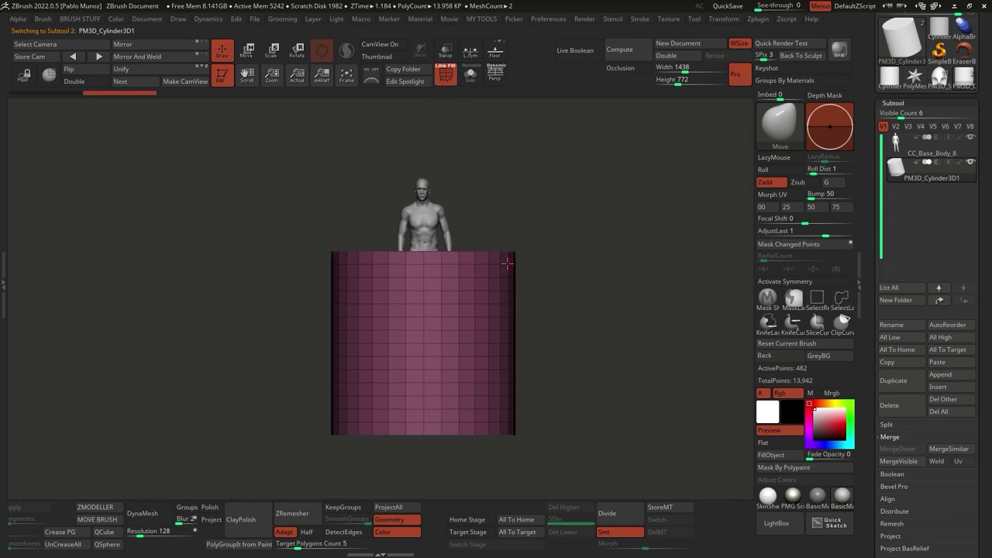
Scale the cylinder down uniformly with the gizmo and move it up around the body's waist and hips
key("w")
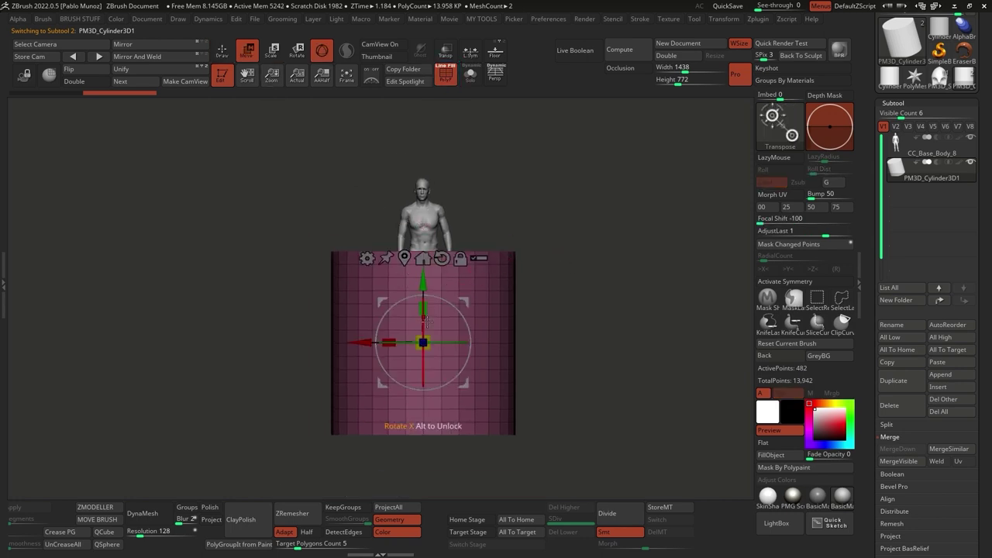
left_click_drag(422, 342, 404, 398)
left_click_drag(423, 281, 423, 200)
left_click_drag(423, 260, 425, 271)
left_click_drag(484, 265, 573, 273, "alt")
left_click_drag(462, 221, 472, 184)
Solo the cylinder and activate symmetry across the X axis
right_click_drag(496, 158, 555, 224, "alt")
key("alt+s")
key("q")
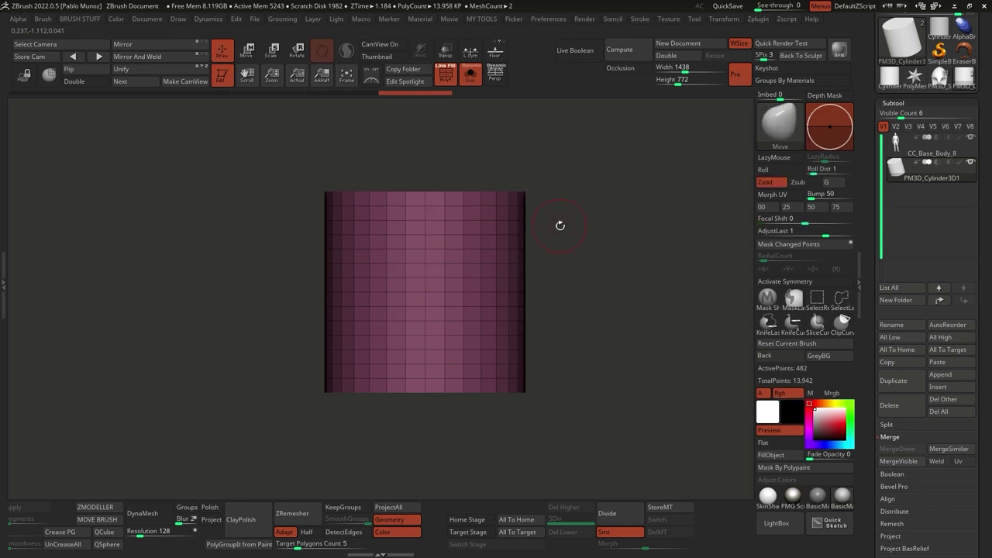
left_click(809, 282)
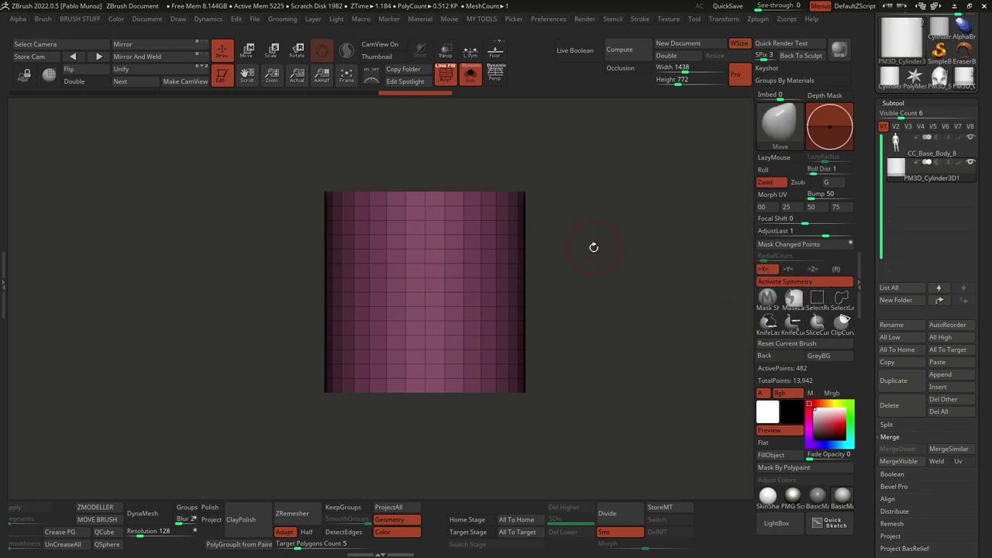
Restore the standard user interface layout in the configuration preferences
left_click(554, 21)
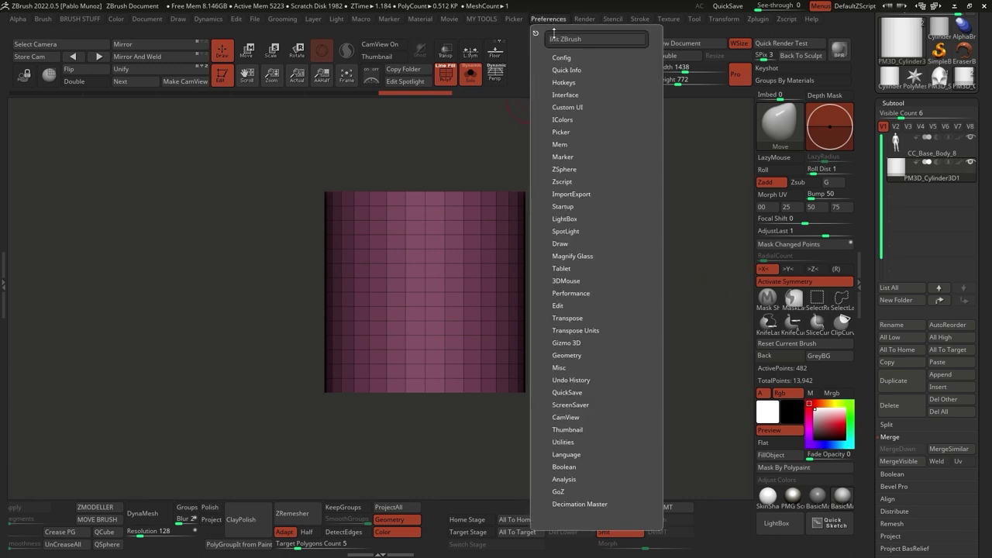
key("shift")
left_click(570, 58)
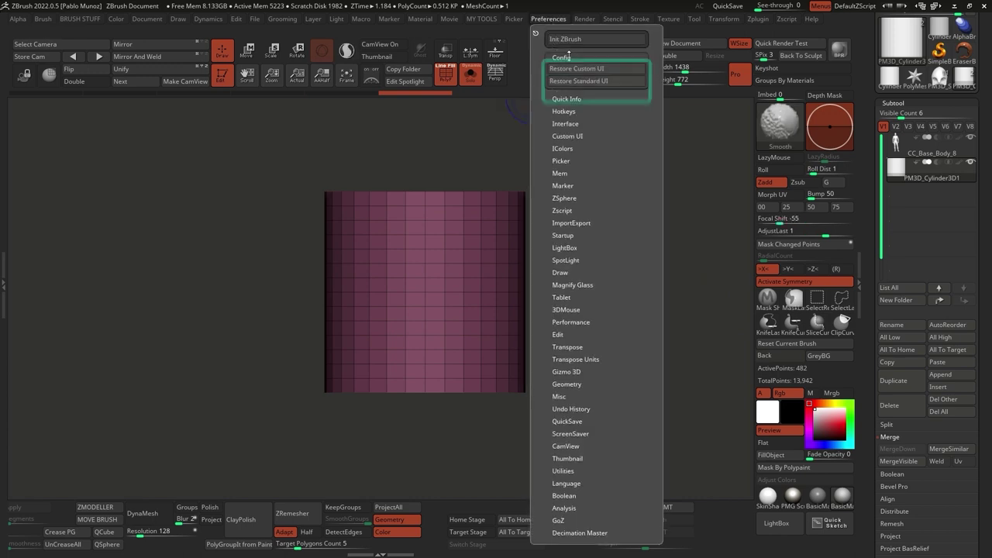
left_click(599, 81)
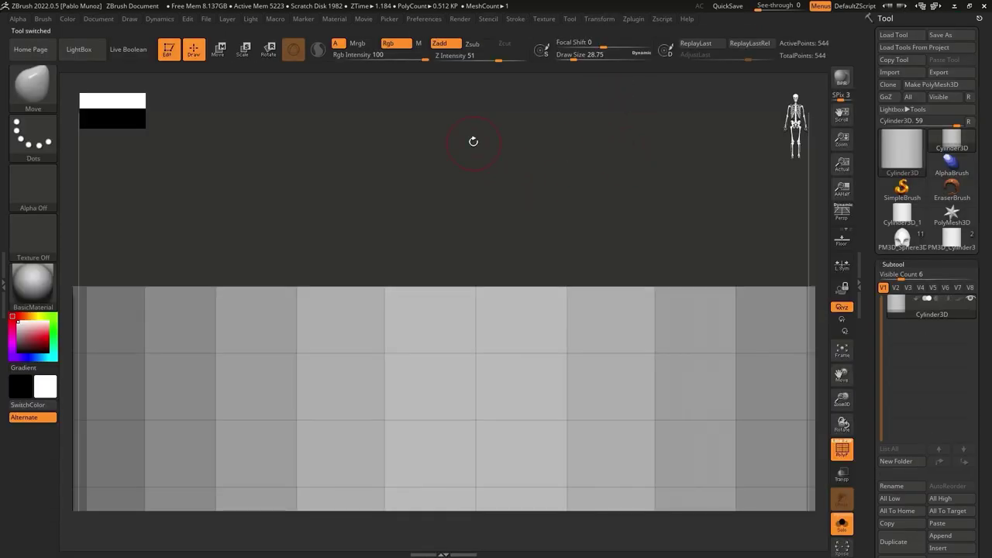
Turn off the CamView and Thumbnail overlays on the canvas in the preferences
left_click(428, 19)
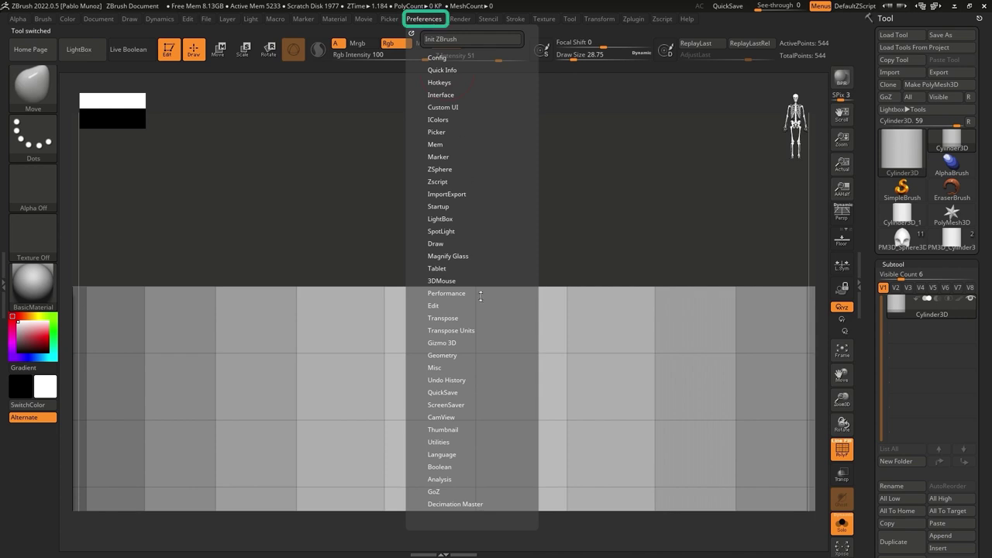
key("shift")
left_click(448, 417, "shift")
left_click(449, 458, "shift")
left_click(452, 431)
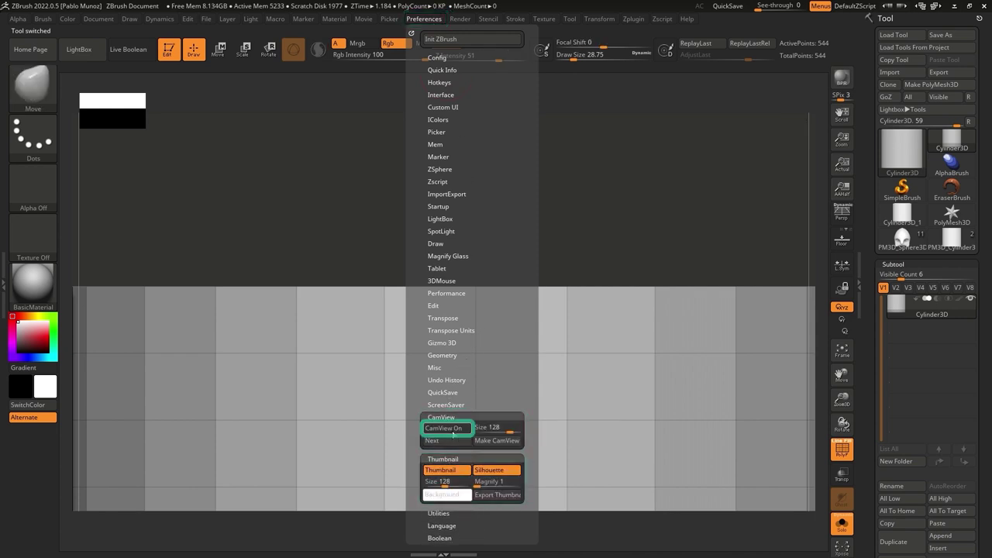
left_click(445, 469)
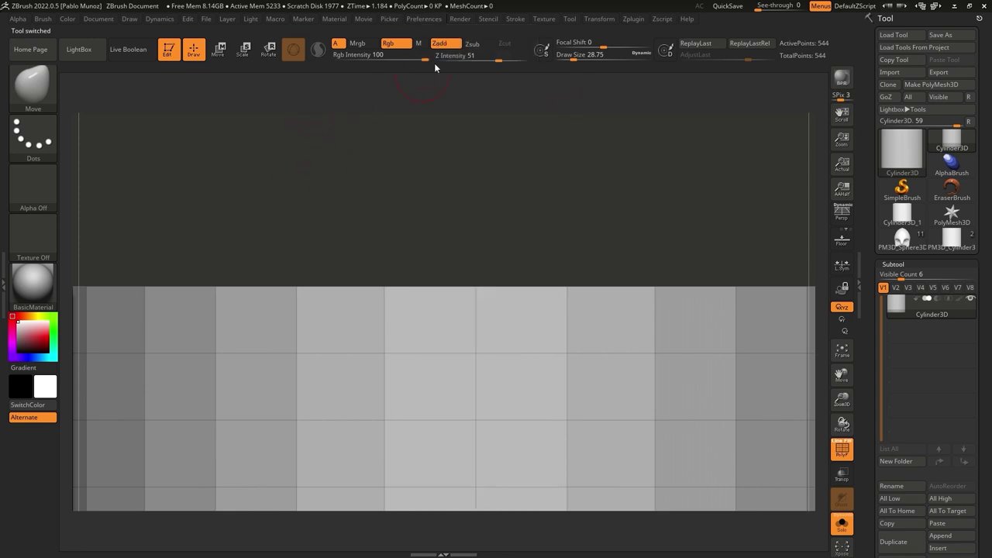
Reset the document canvas, draw the body-and-cylinder tool on it and enter Edit mode framed on the cylinder
left_click(98, 18)
left_click(150, 149)
left_click(521, 317)
left_click_drag(463, 239, 691, 181)
key("t")
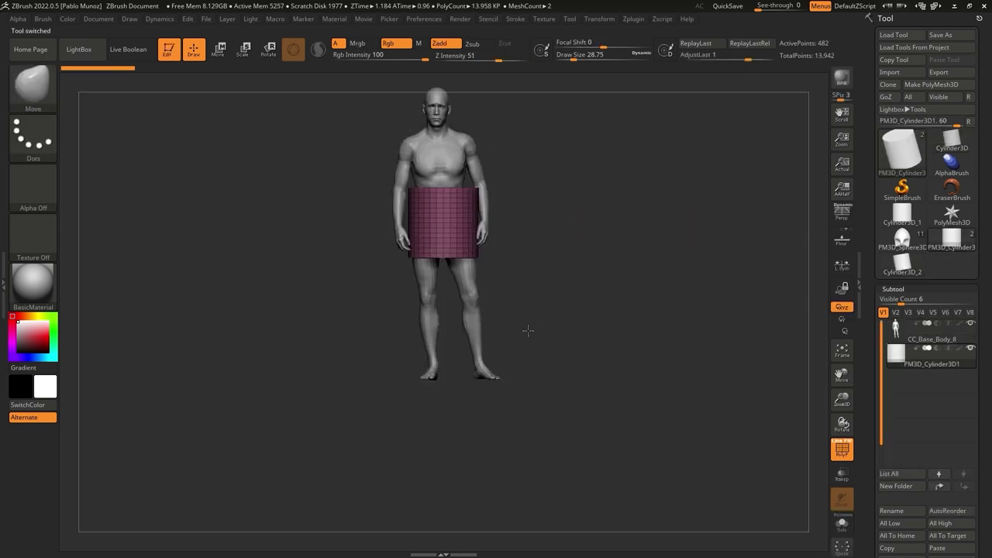
left_click(673, 306)
left_click(672, 306)
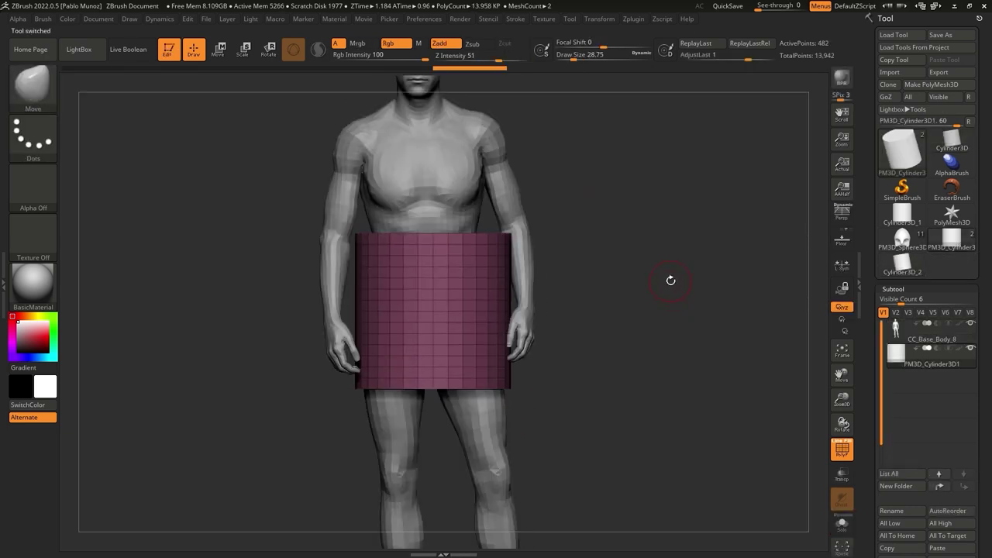
Solo the cylinder and isolate a three-row band of polygons around its middle with a rectangular selection
key("ctrl+shift")
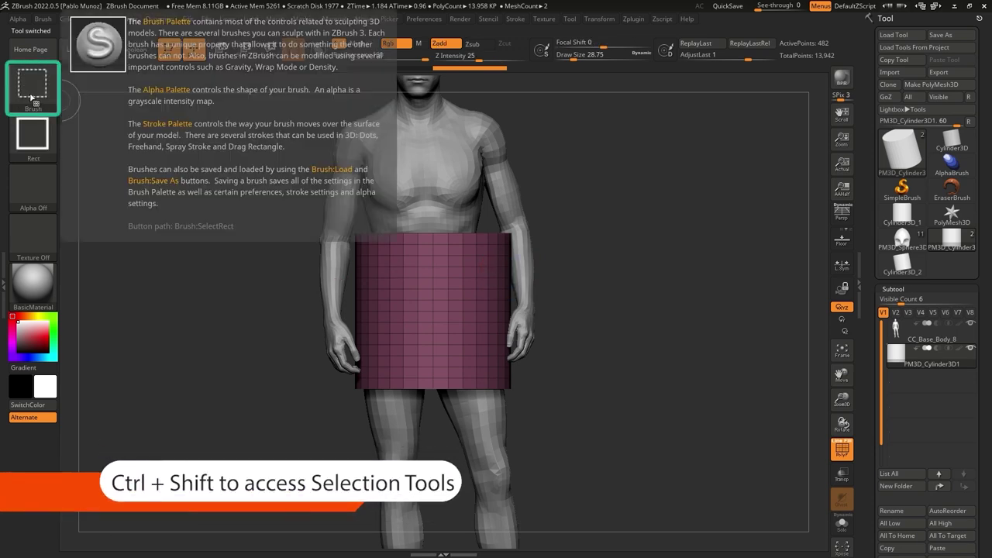
key("alt+s")
mouse_move(317, 288)
left_mouse_down("ctrl+shift")
mouse_move(353, 310)
mouse_move(525, 334)
mouse_move(535, 321)
mouse_move(525, 300)
mouse_move(530, 328)
left_mouse_up("ctrl+shift")
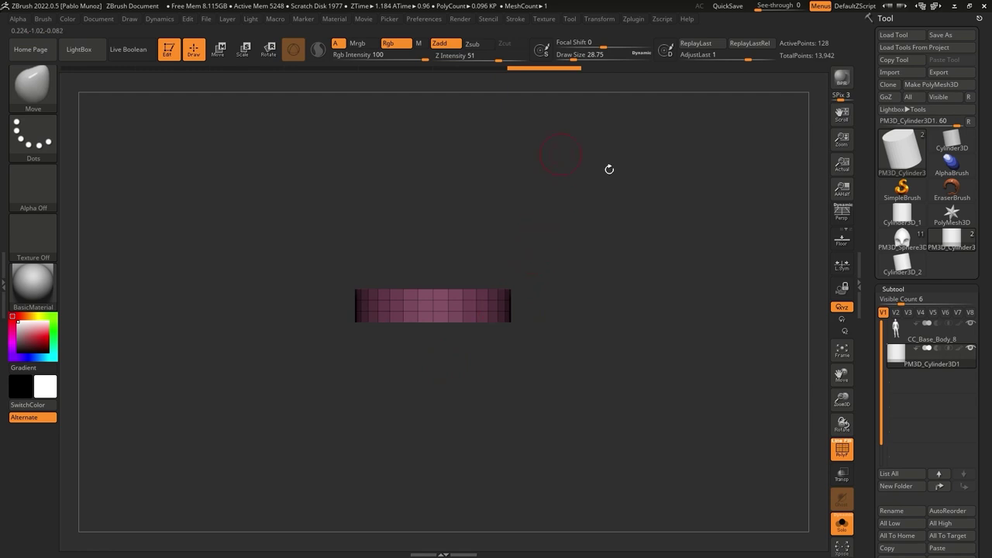
Enable Double in the display properties so both sides of the band are rendered
left_click_drag(869, 415, 866, 258)
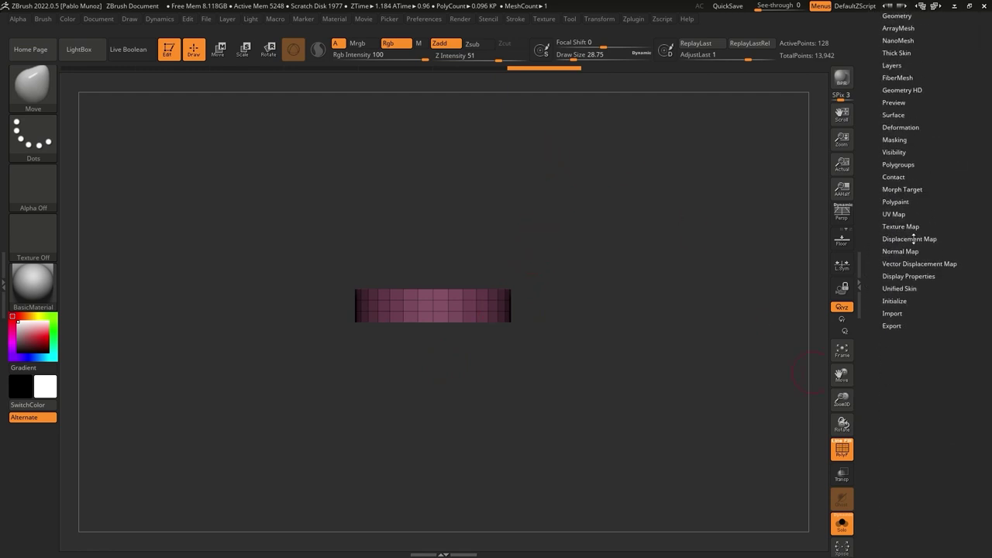
key("shift")
left_click(907, 277)
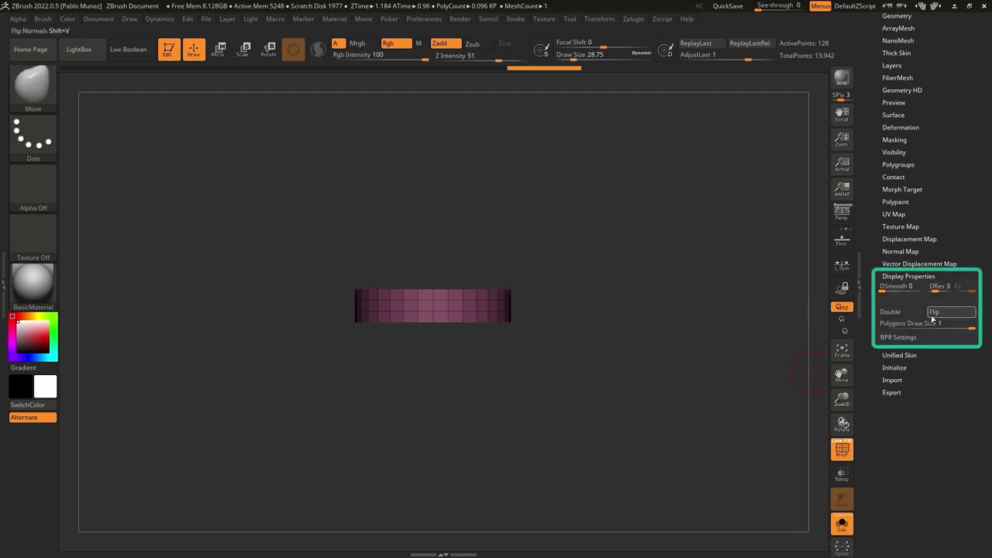
left_click_drag(673, 231, 537, 311)
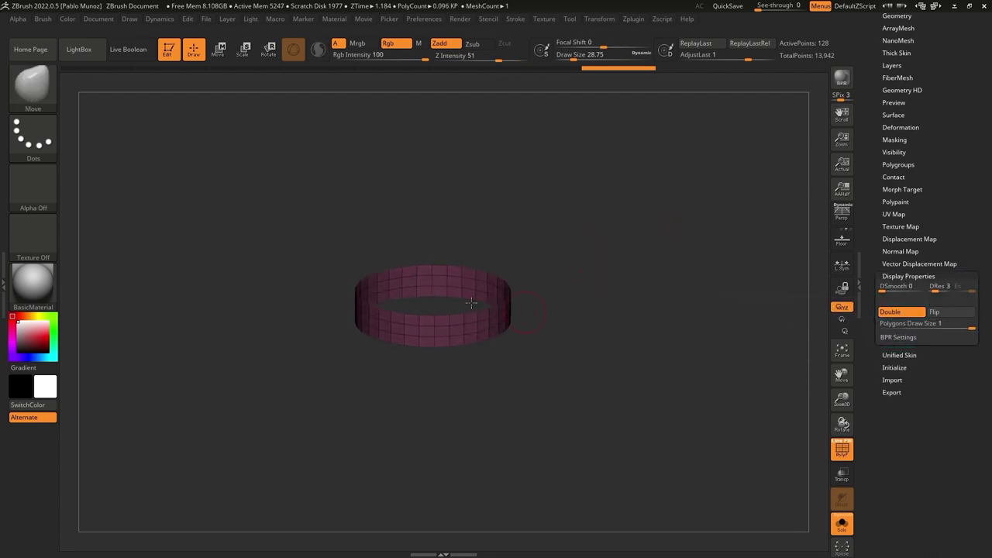
left_click_drag(590, 229, 592, 221)
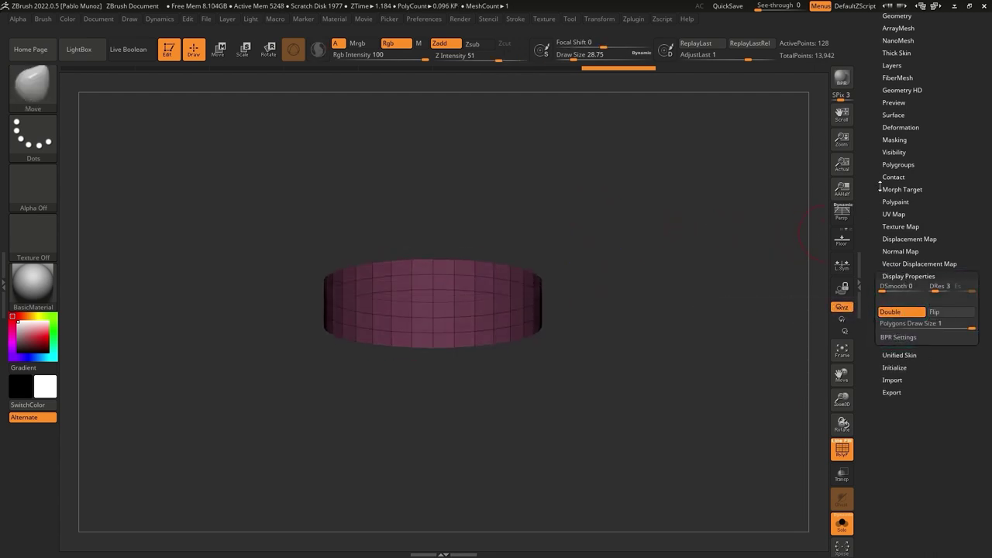
Delete the cylinder's hidden geometry so only the isolated belt band is kept
left_click_drag(912, 66, 912, 186)
left_click(897, 137)
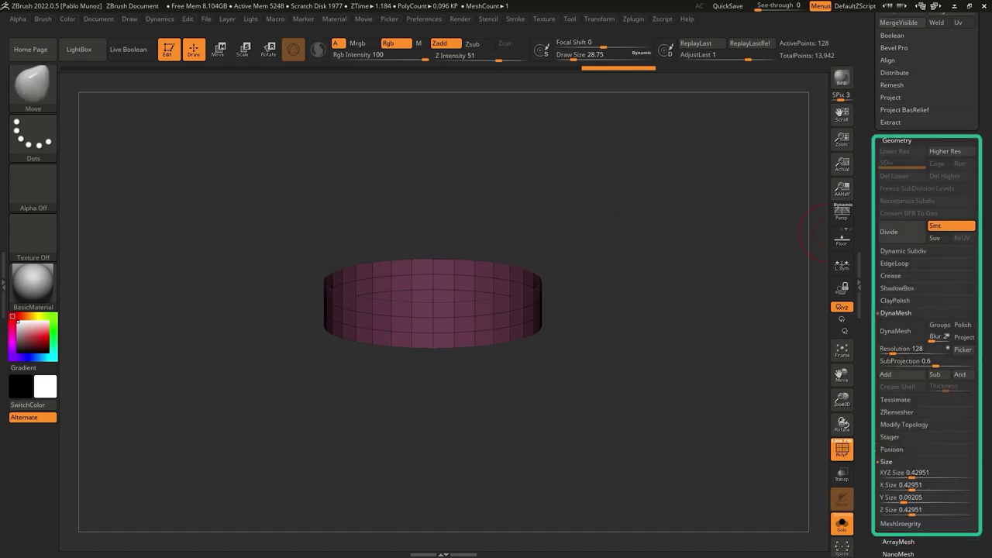
scroll(891, 441, "down", 5)
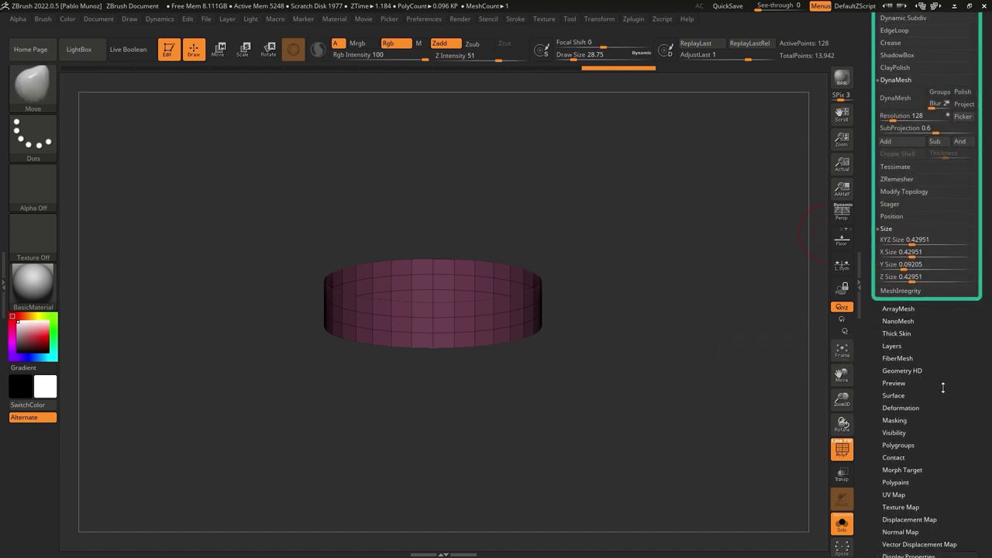
left_click_drag(942, 388, 940, 456)
left_click(895, 298)
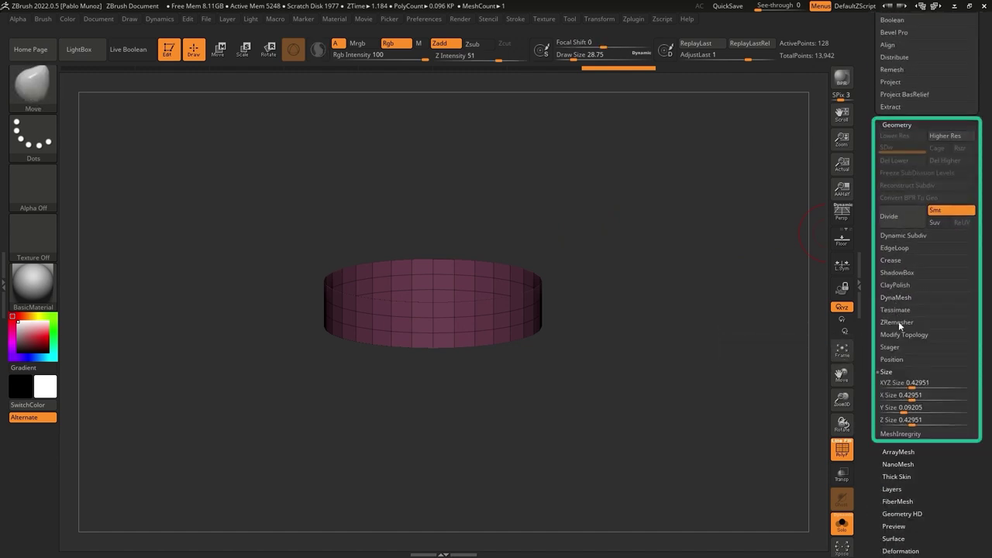
left_click(902, 334)
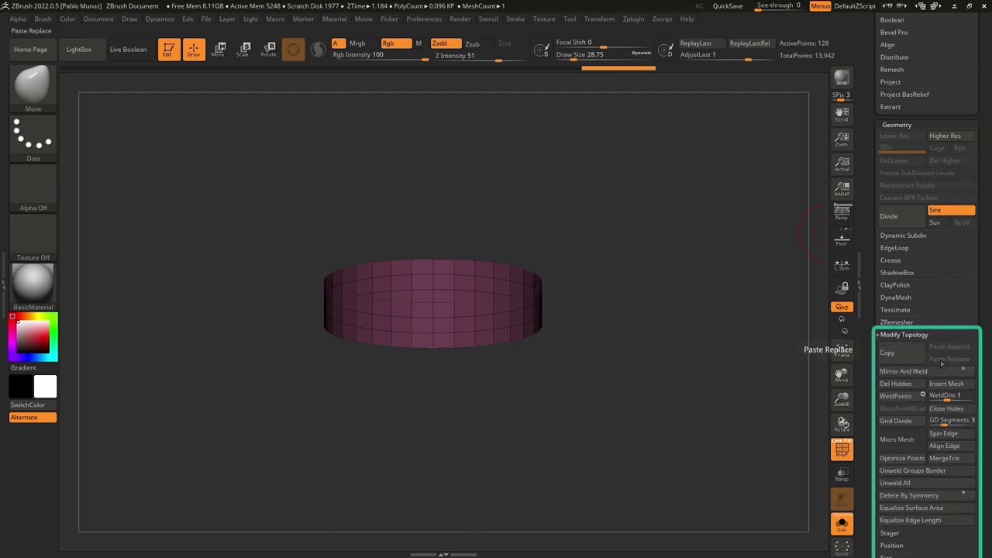
left_click(894, 384)
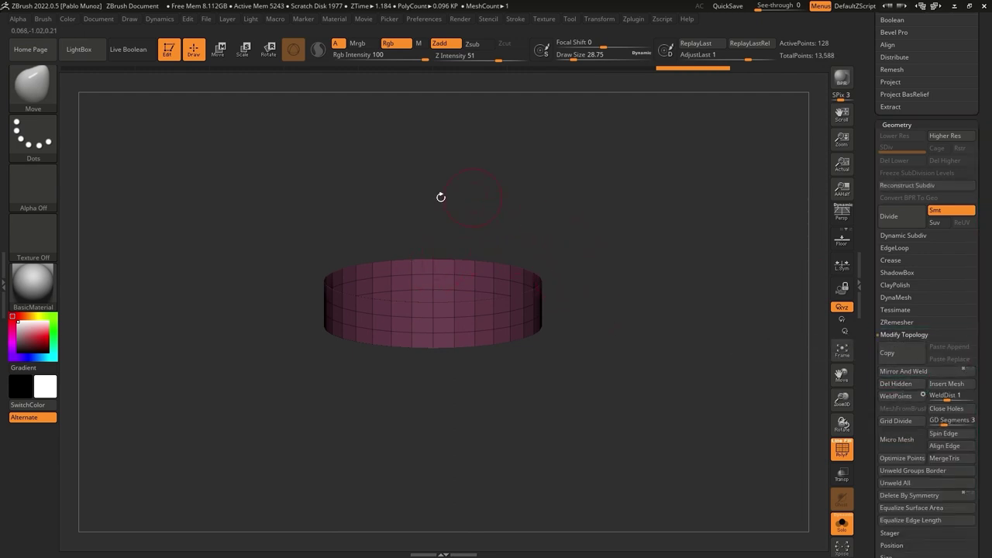
left_click_drag(574, 238, 551, 253)
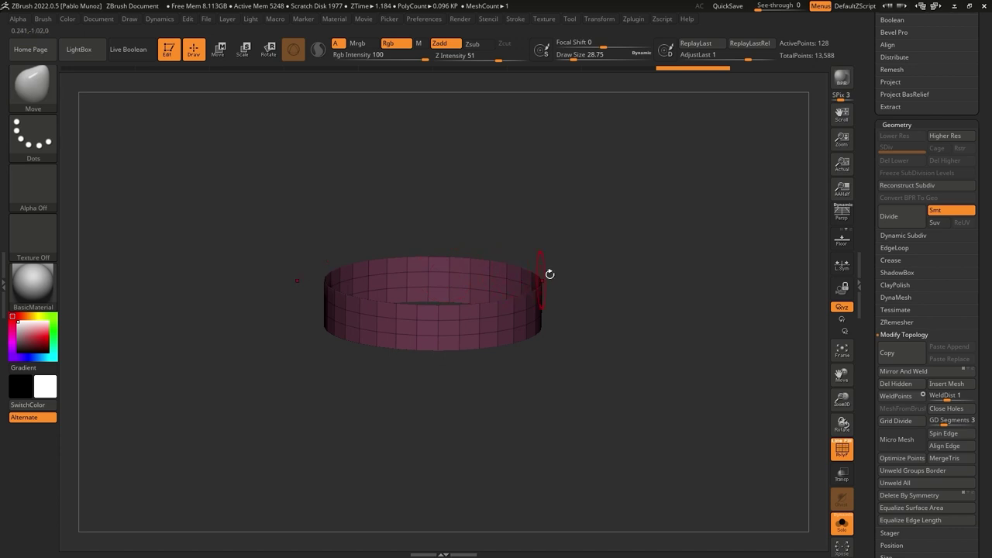
Show the body again and use the gizmo to scale and position the belt band closely around the hips
key("alt+s")
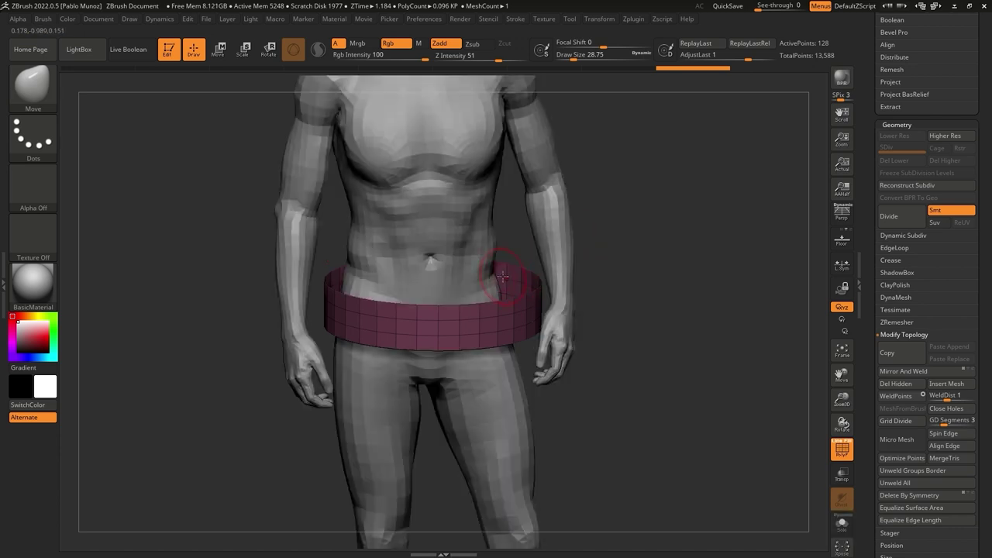
mouse_move(515, 294)
right_mouse_down()
mouse_move(504, 292)
mouse_move(511, 267)
right_mouse_up()
key("w")
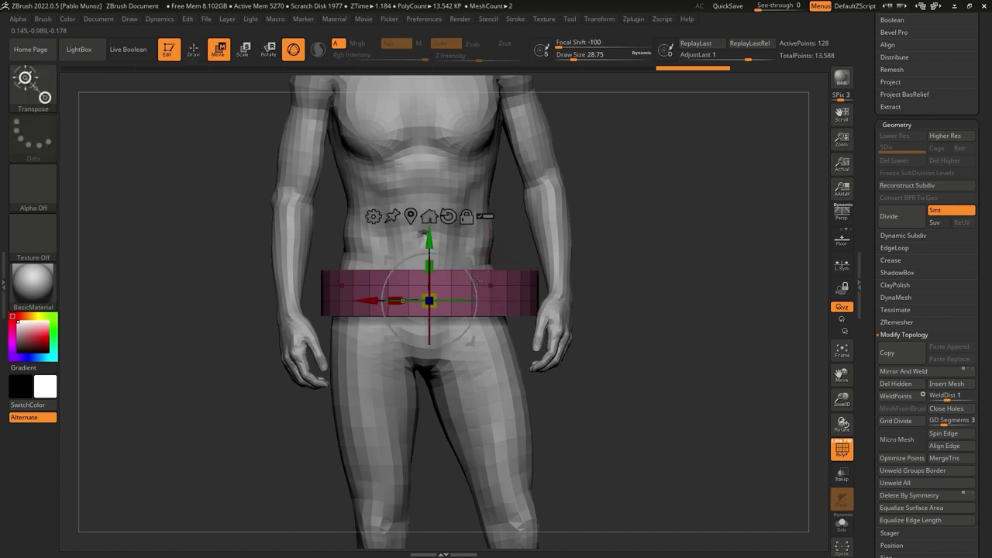
left_click(598, 19)
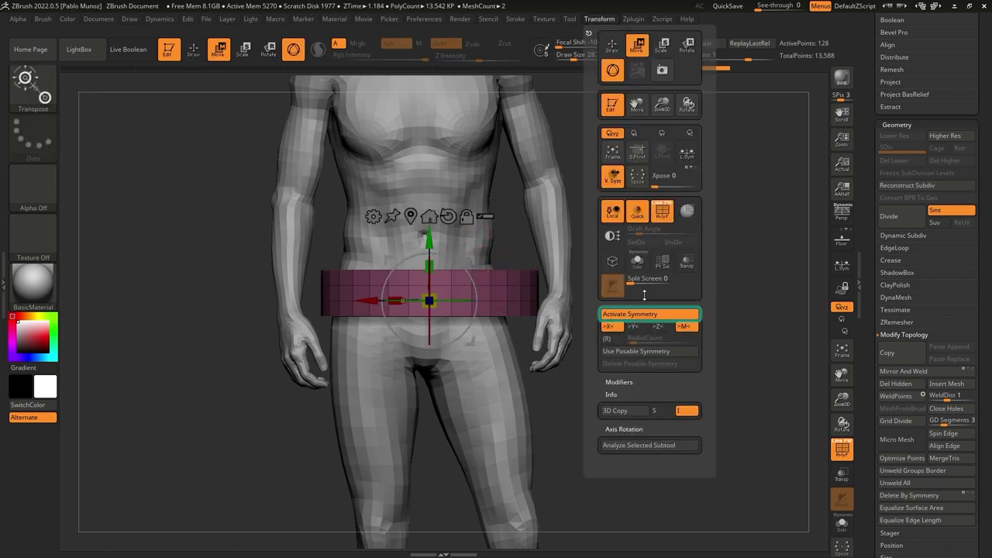
left_click_drag(464, 256, 450, 243)
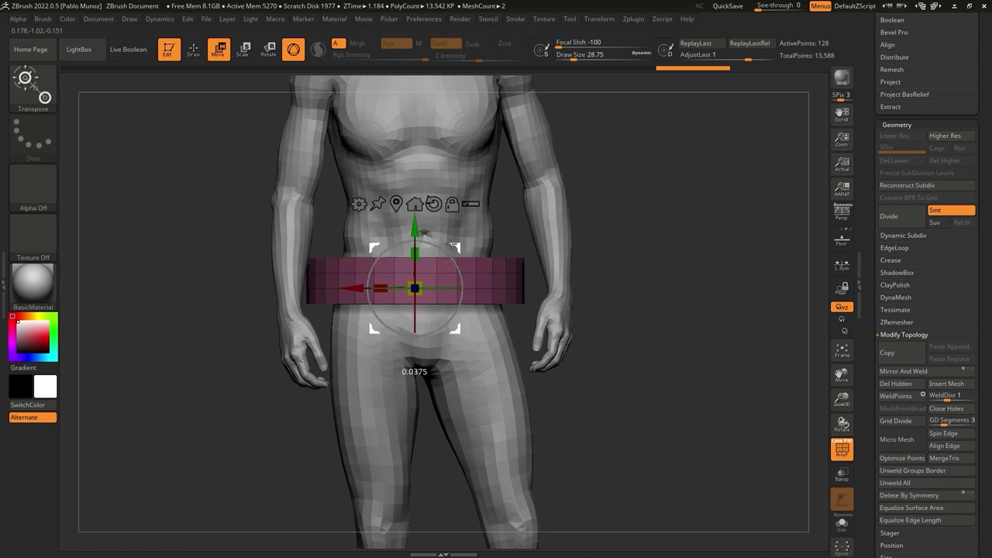
left_click_drag(417, 283, 414, 285)
left_click_drag(457, 246, 458, 245)
right_click_drag(458, 244, 608, 261)
left_click_drag(447, 293, 434, 289)
mouse_move(575, 259)
right_mouse_down()
mouse_move(495, 251)
mouse_move(466, 222)
right_mouse_up()
key("q")
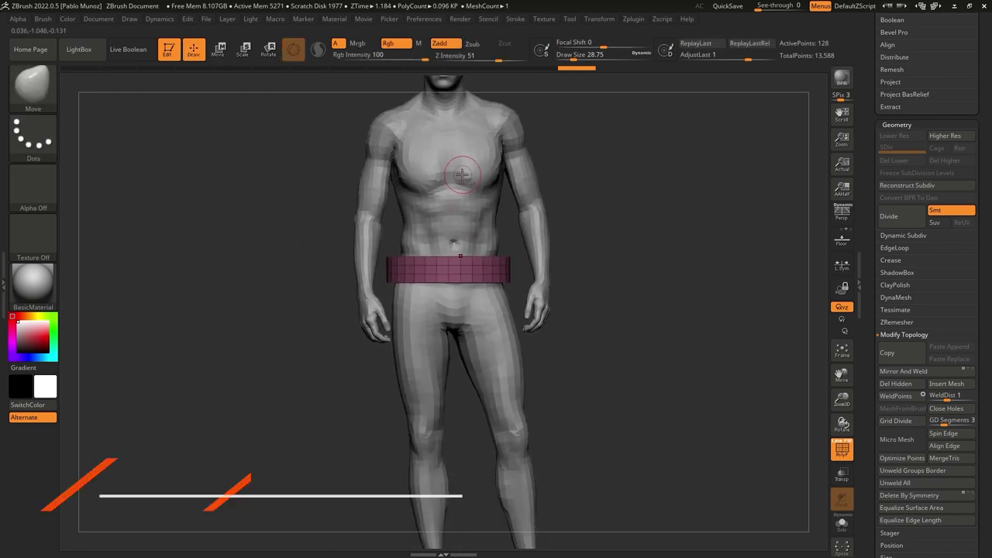
Select the body and hide its arms by isolating the arm polygroup and inverting the visibility
left_click(454, 191, "alt")
left_click_drag(629, 187, 551, 227, "alt")
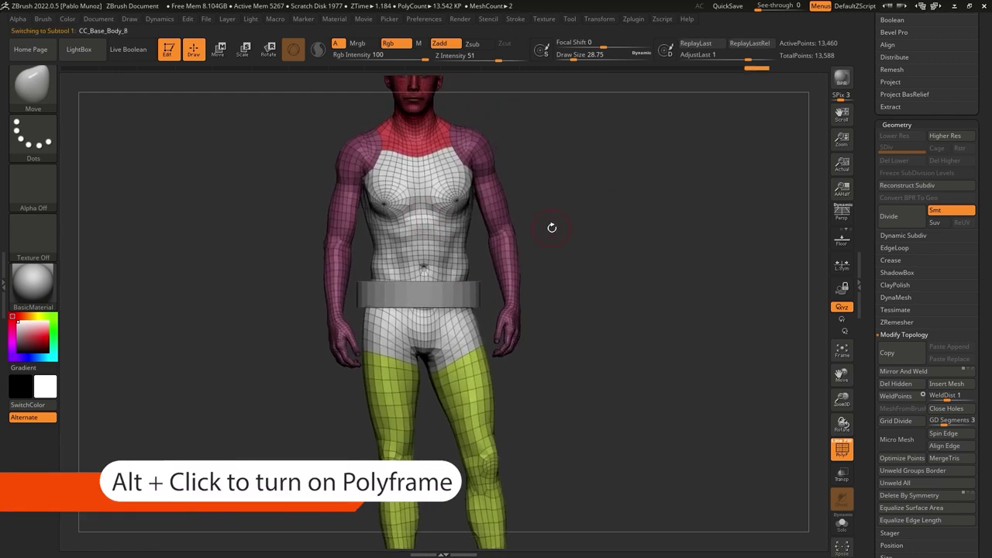
key("ctrl+shift")
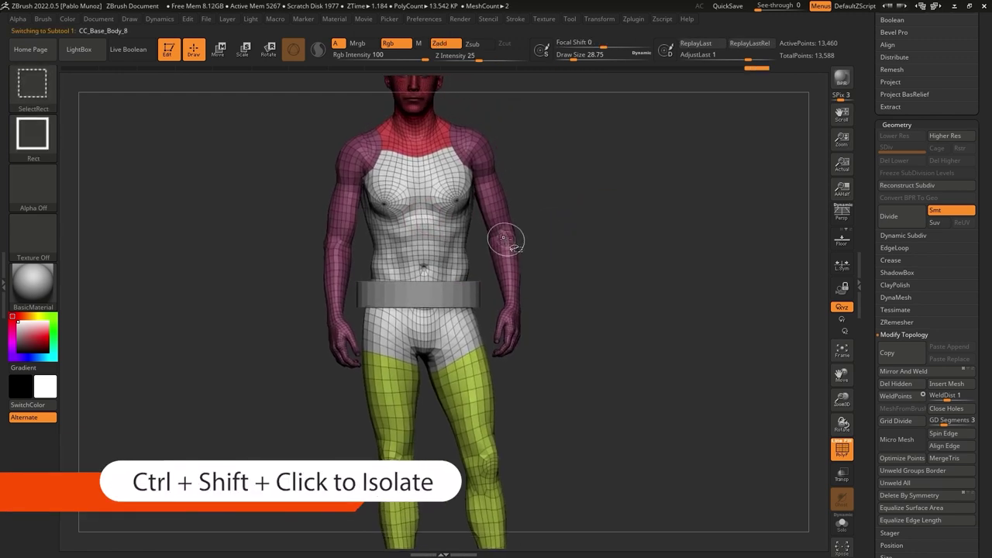
left_click(504, 239, "ctrl+shift")
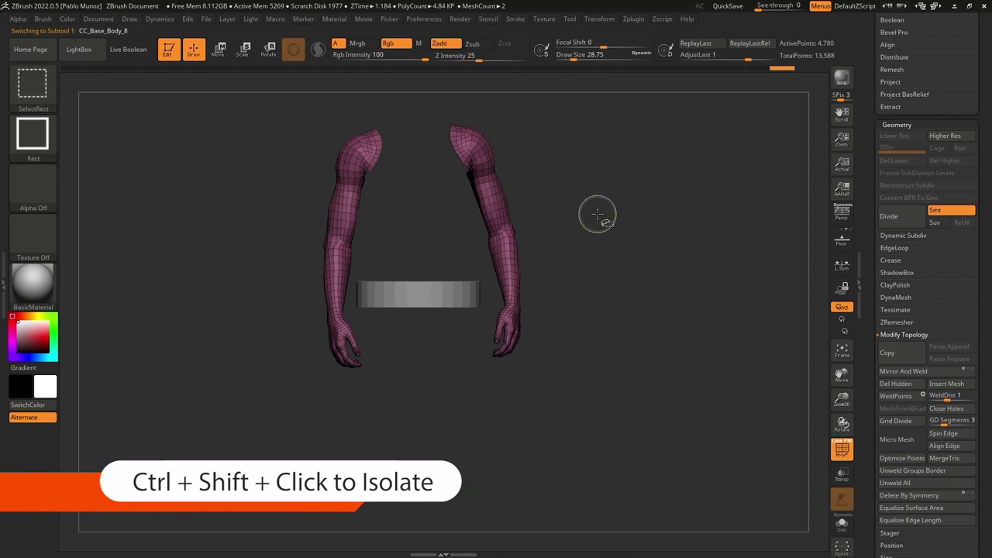
left_click_drag(597, 195, 631, 322, "ctrl+shift")
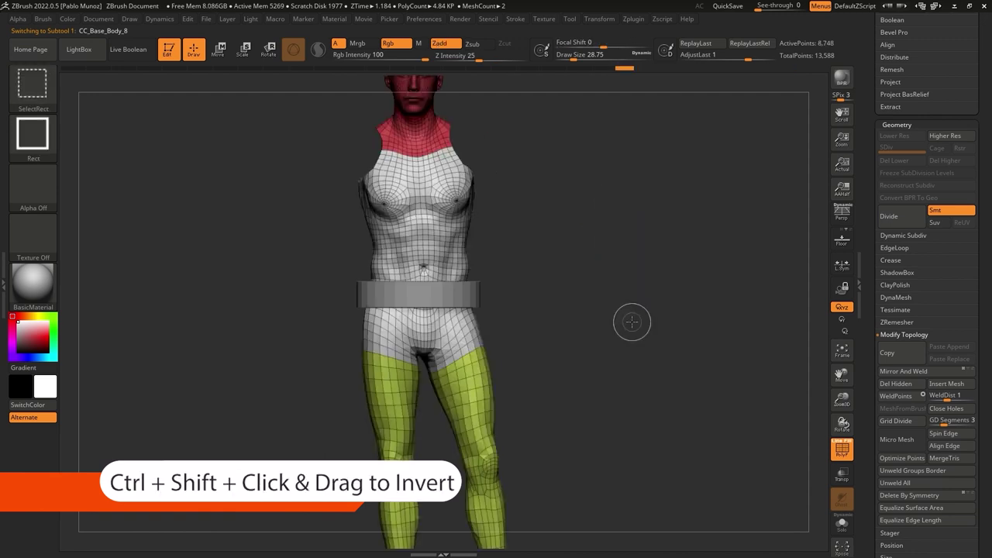
left_click_drag(606, 245, 582, 268)
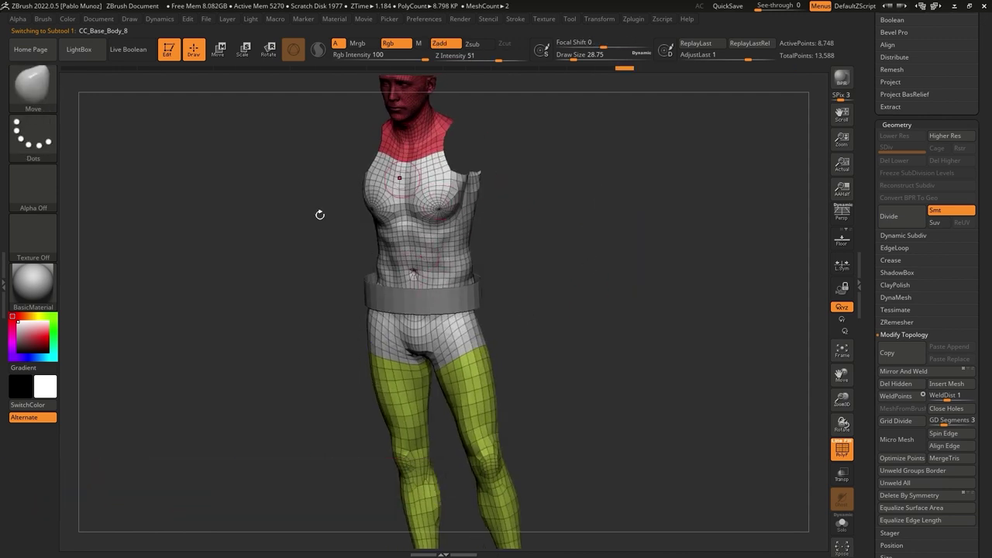
left_click_drag(516, 261, 541, 221)
Make the belt band the active subtool and dock the Dynamics settings beside the canvas
left_click(471, 295, "alt")
double_click(4, 248)
left_click(115, 17)
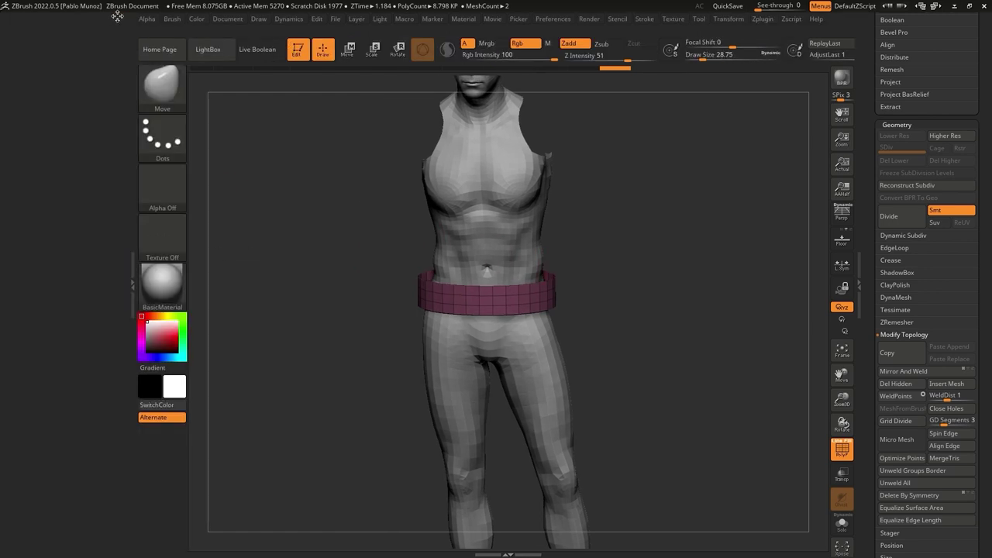
left_click(290, 20)
left_click_drag(280, 31, 31, 62)
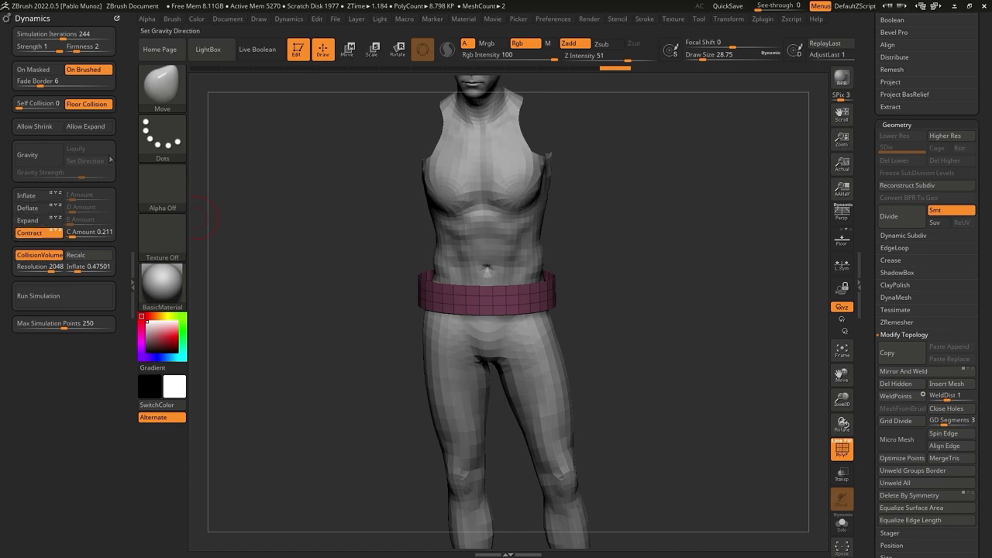
mouse_move(359, 220)
left_mouse_down("alt")
mouse_move(326, 214)
mouse_move(357, 228)
left_mouse_up("alt")
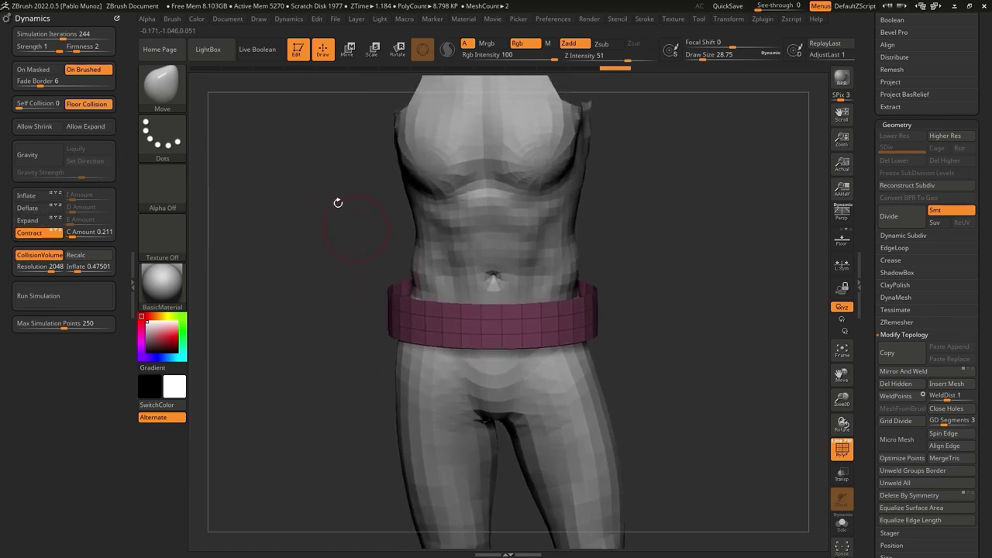
Switch the dynamics from Contract to Gravity, disable Collision Volume, and set Simulation Iterations to 100
left_click(33, 233)
left_click(41, 160)
left_click(35, 254)
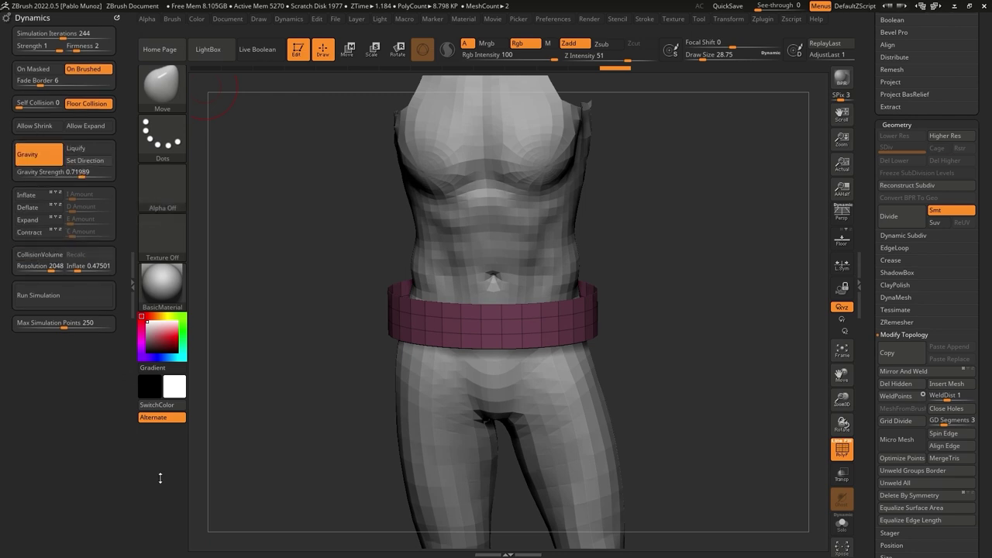
left_click(62, 36)
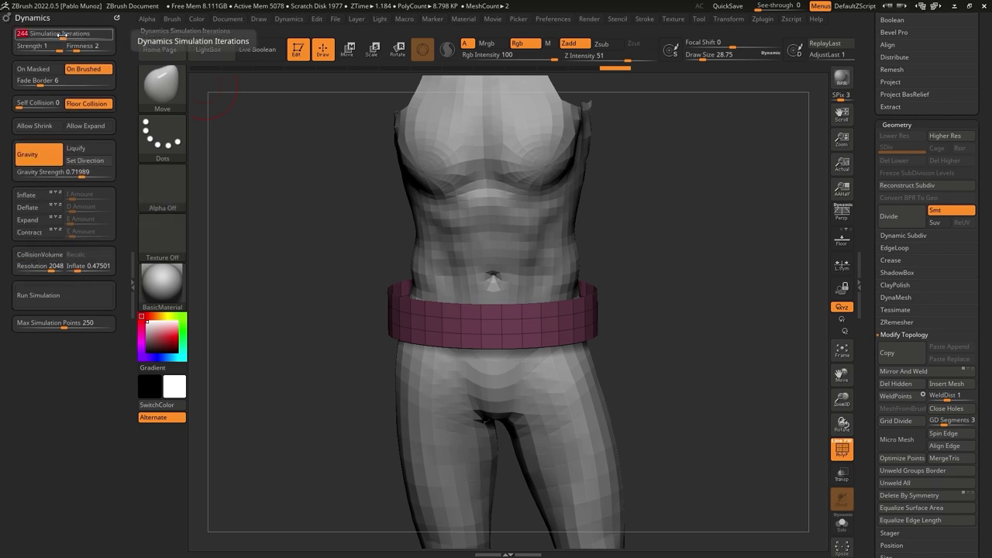
type("100")
Set Gravity Strength to 10 and try a gravity simulation on the belt, undoing it at the end
left_click(89, 172)
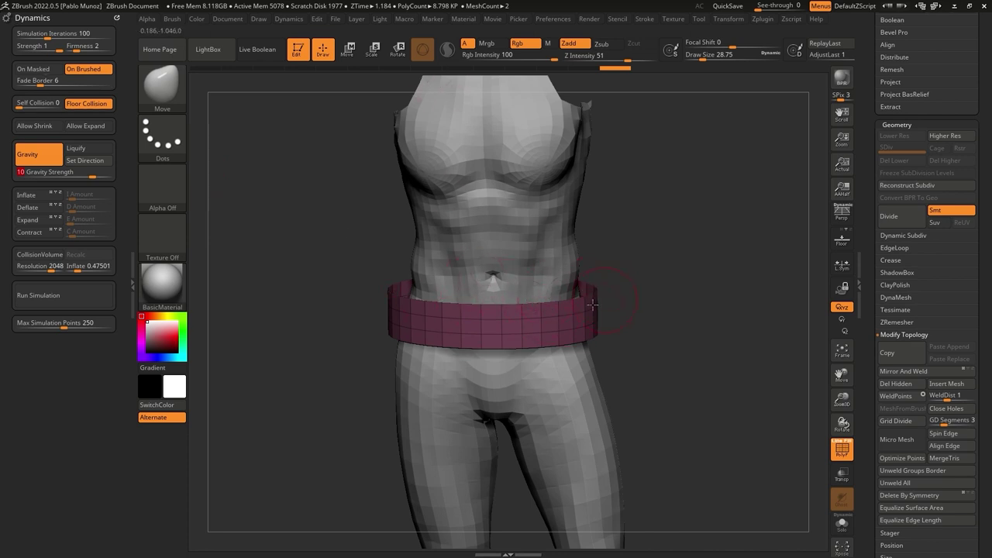
left_click(46, 295)
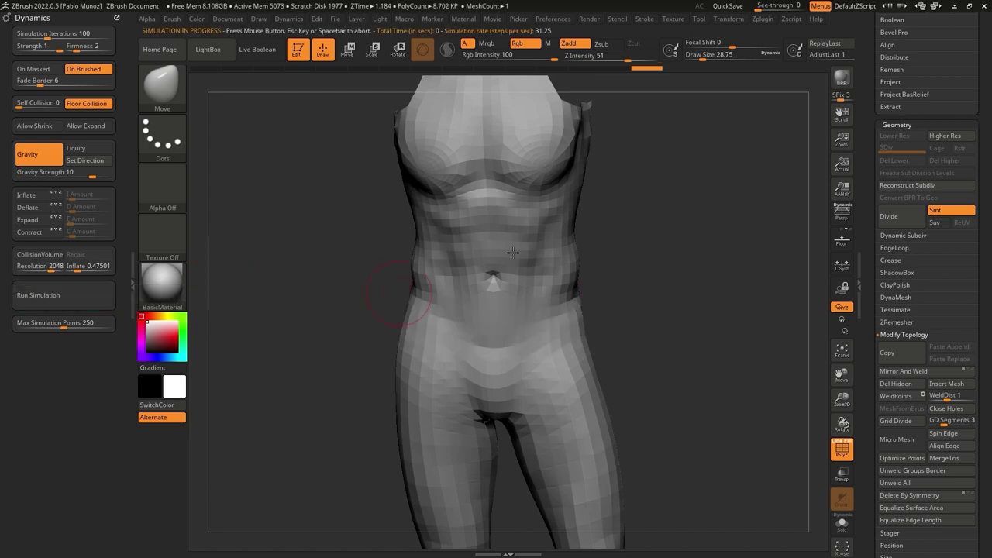
key("ctrl")
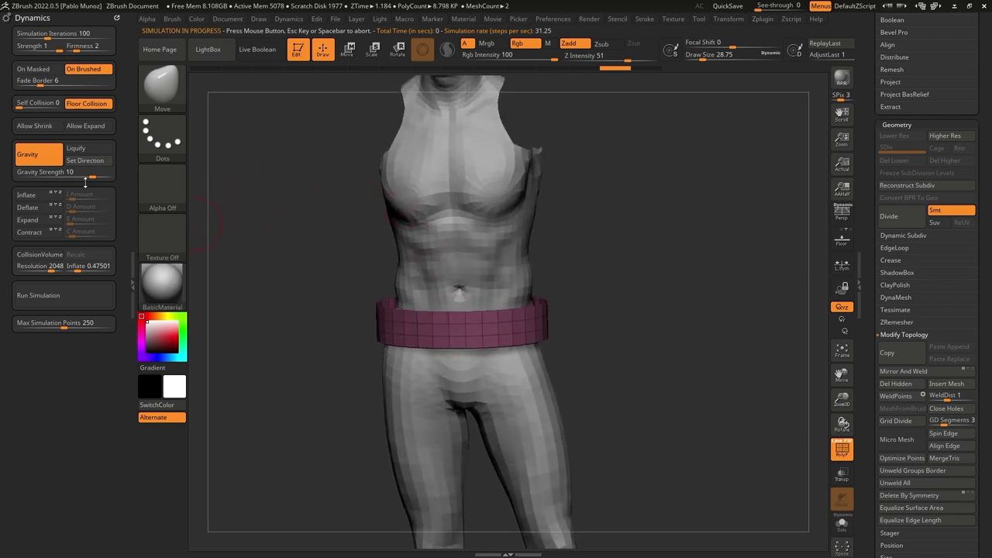
Disable Gravity, enable Contract, and test the simulation on the belt
left_click(41, 155)
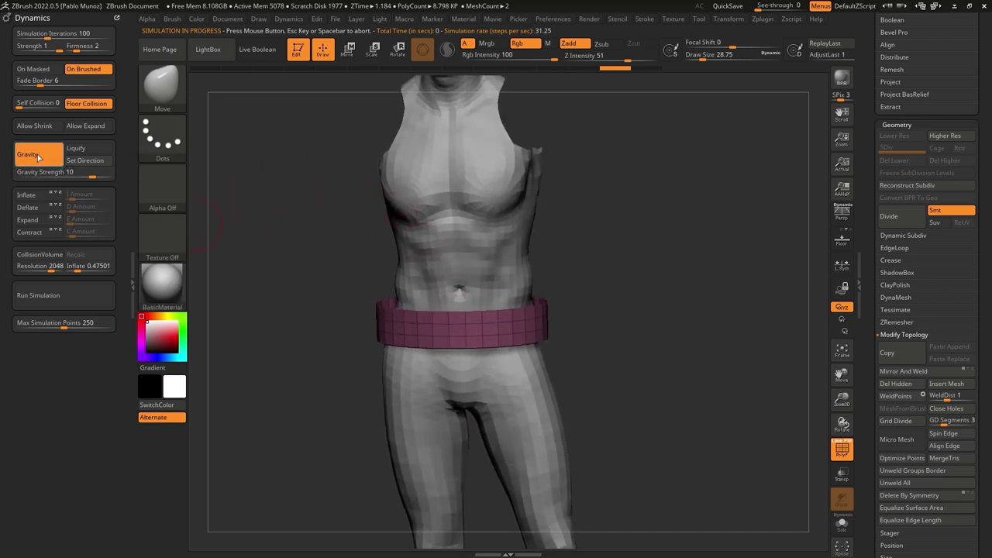
left_click(60, 295)
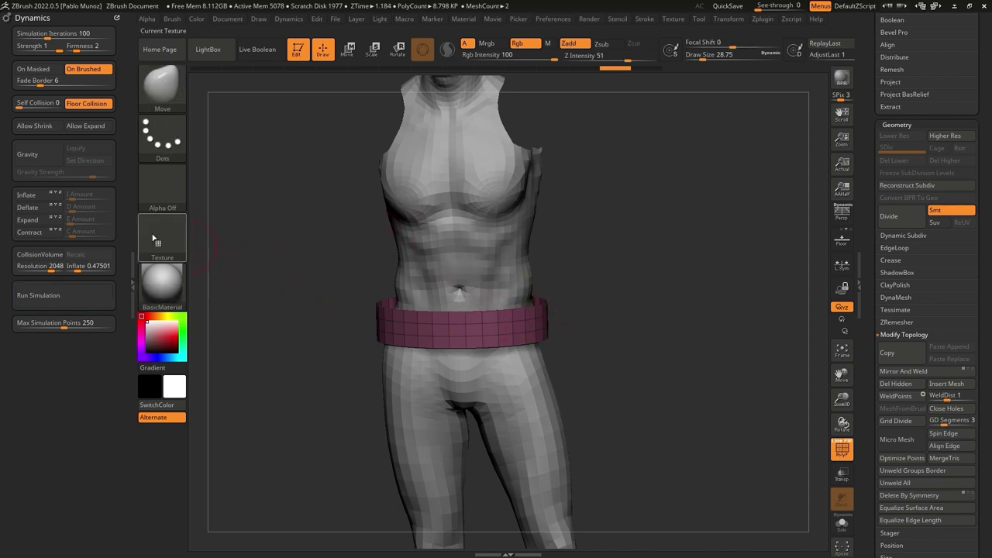
left_click(31, 232)
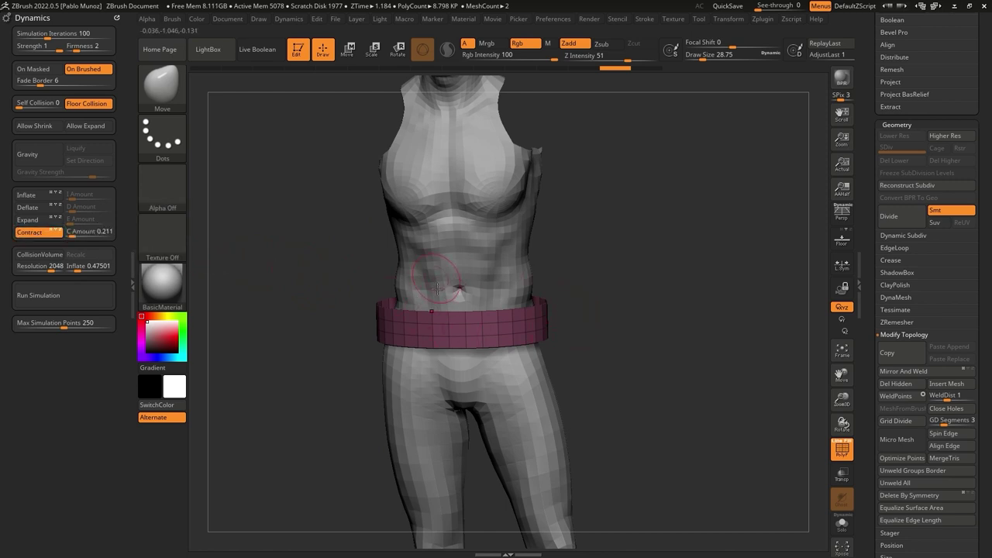
left_click(48, 298)
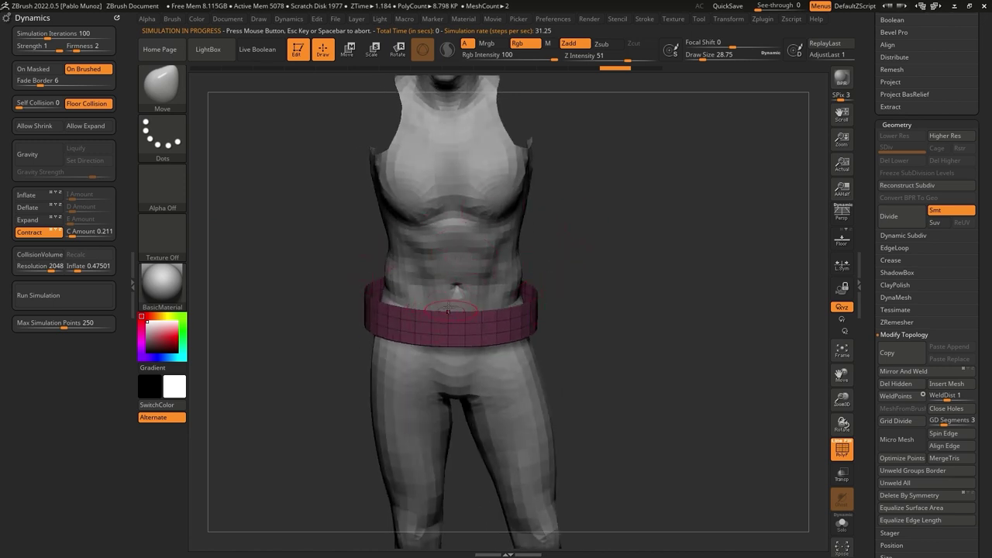
Enable Collision Volume for the belt simulation and set its Inflate value to 1
left_click(37, 255)
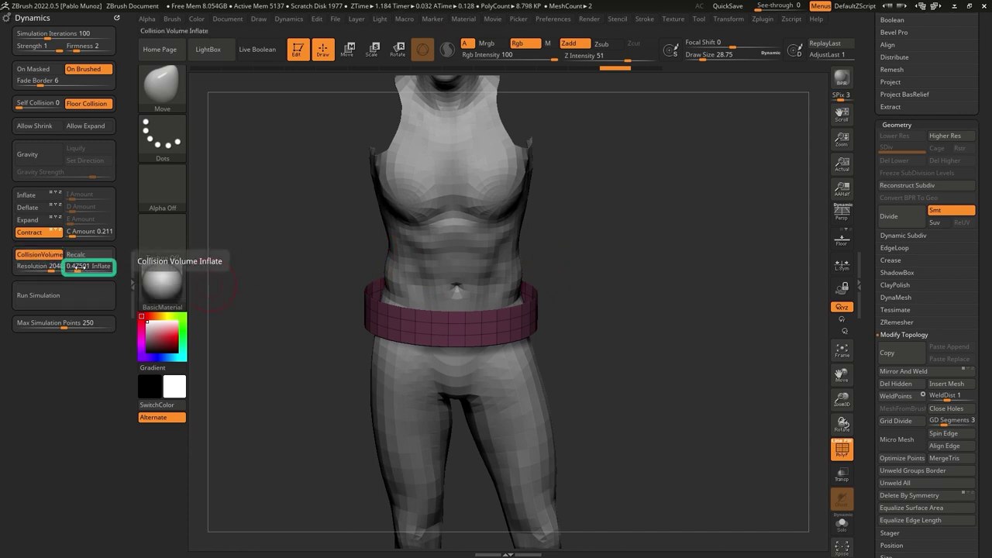
left_click(81, 266)
left_click(98, 266)
type("1")
key("Return")
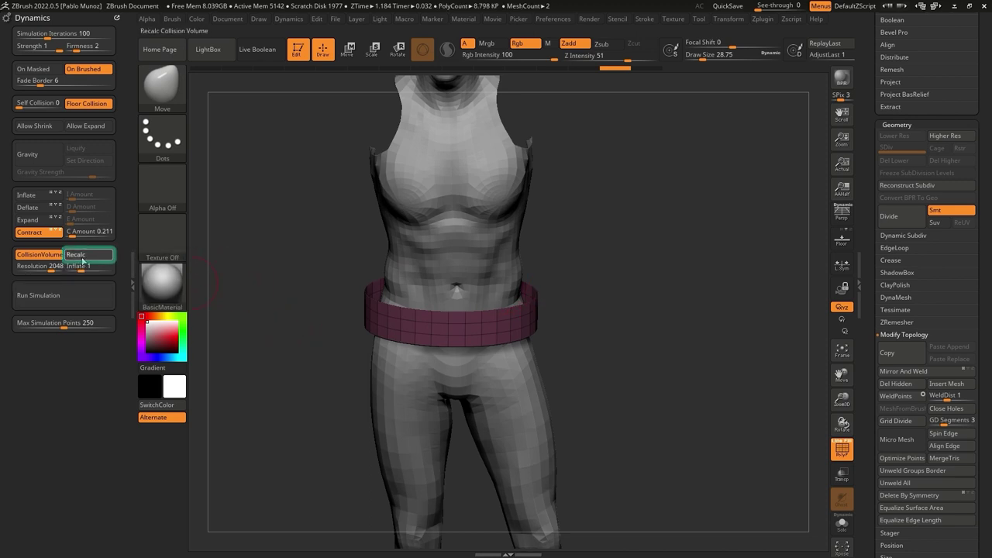
Try contracting the belt with the current collision volume and inspect its gap from the hips
left_click(55, 293)
left_click(55, 293)
right_click_drag(528, 301, 592, 341, "ctrl")
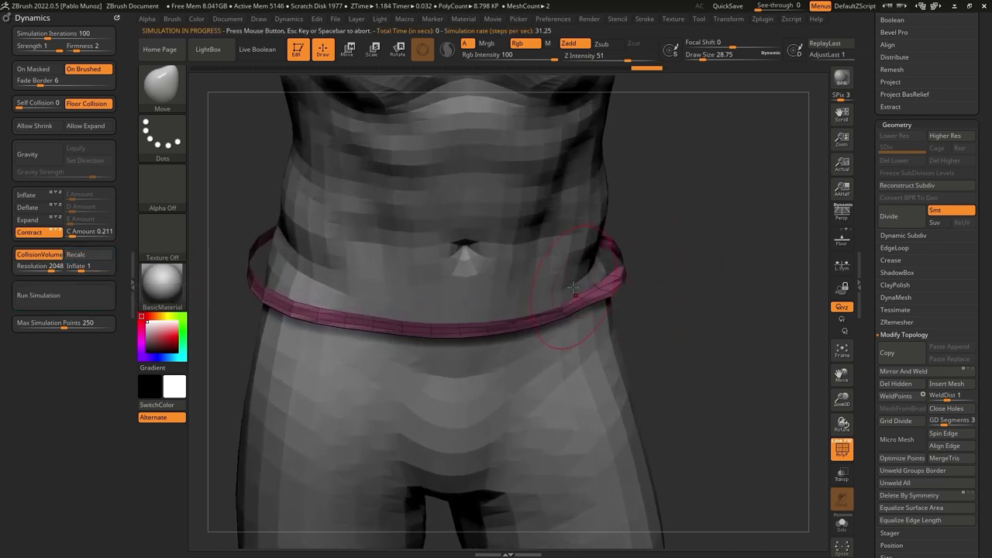
right_click_drag(612, 256, 242, 435, "ctrl")
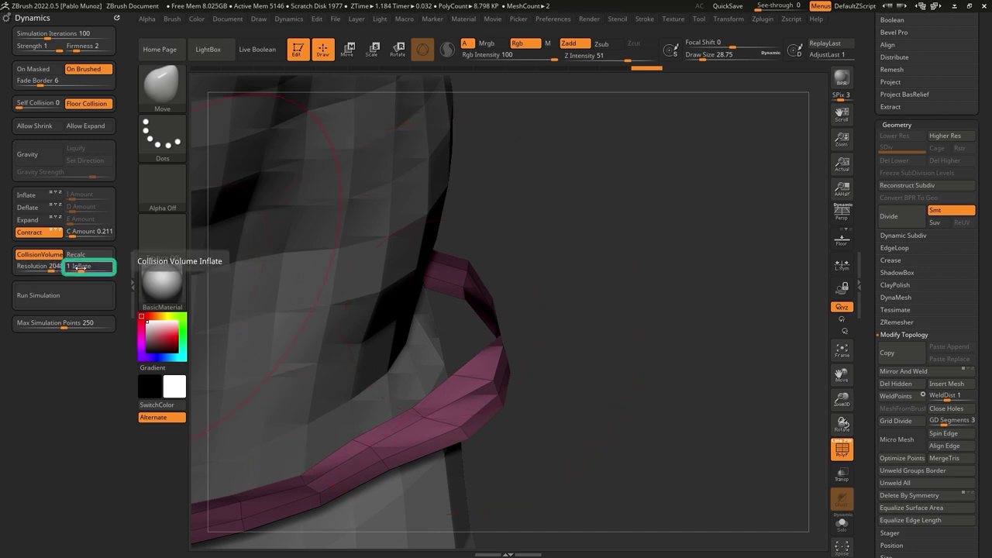
Set the collision volume's Inflate to 0.1 and undo the last belt simulation
left_click(80, 266)
type("0.1")
key("Return")
left_click_drag(543, 219, 662, 224)
key("ctrl+z")
right_click_drag(655, 257, 635, 276, "ctrl")
right_click(635, 275)
Test the contraction simulation on the belt twice, undoing each run
left_click(71, 295)
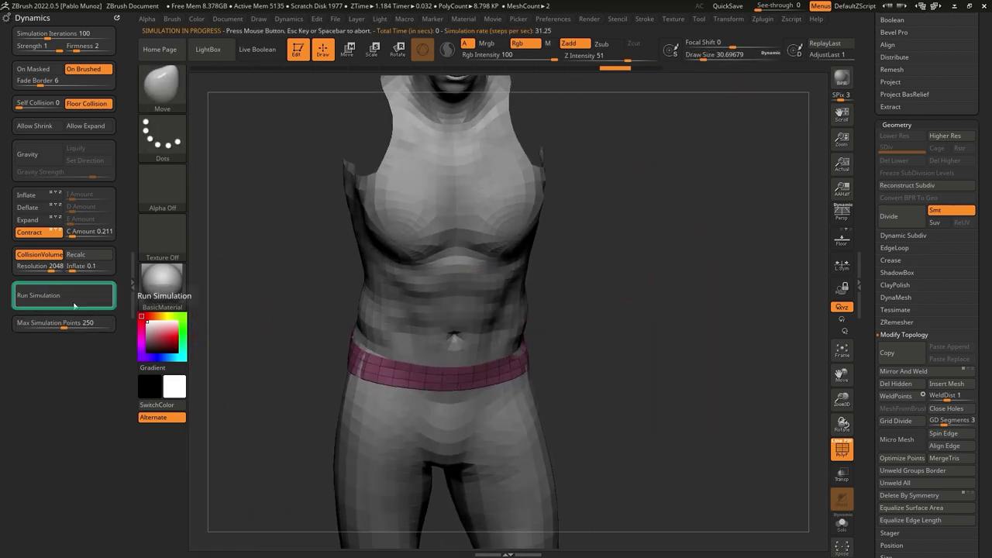
mouse_move(559, 313)
left_mouse_down()
mouse_move(496, 326)
mouse_move(560, 319)
left_mouse_up()
right_click_drag(562, 319, 573, 255, "ctrl")
key("ctrl+z")
left_click_drag(628, 276, 625, 304)
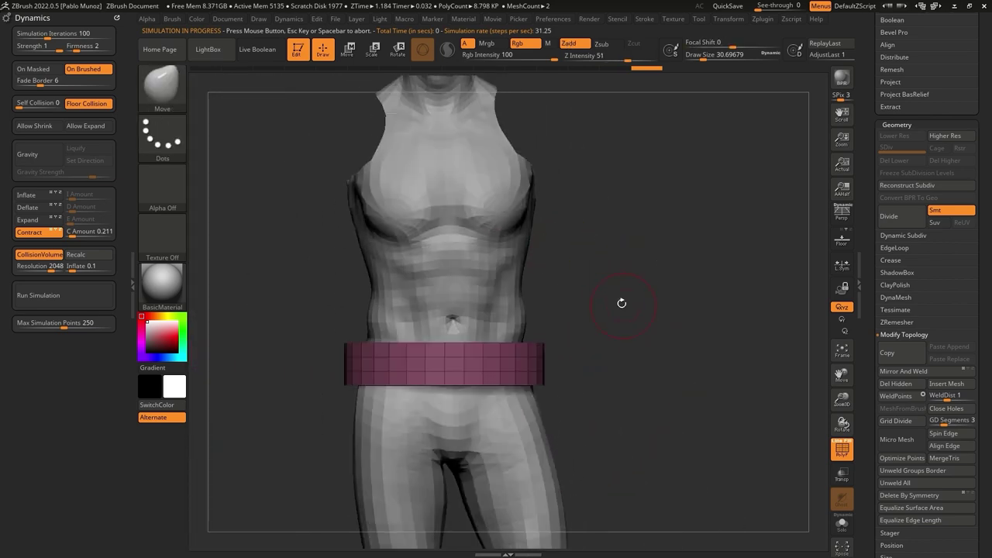
right_click_drag(625, 305, 604, 322, "ctrl")
left_click_drag(604, 322, 559, 324, "alt")
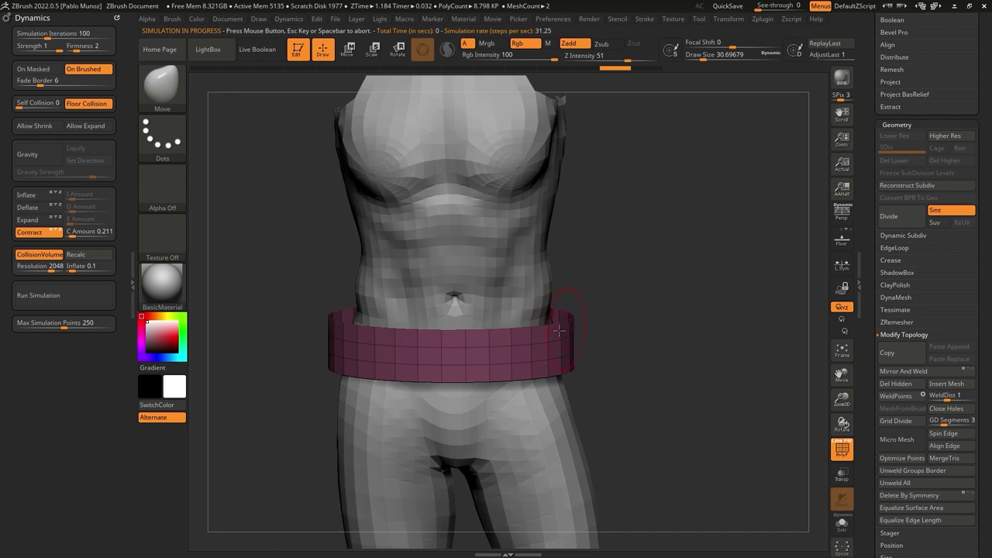
left_click(55, 303)
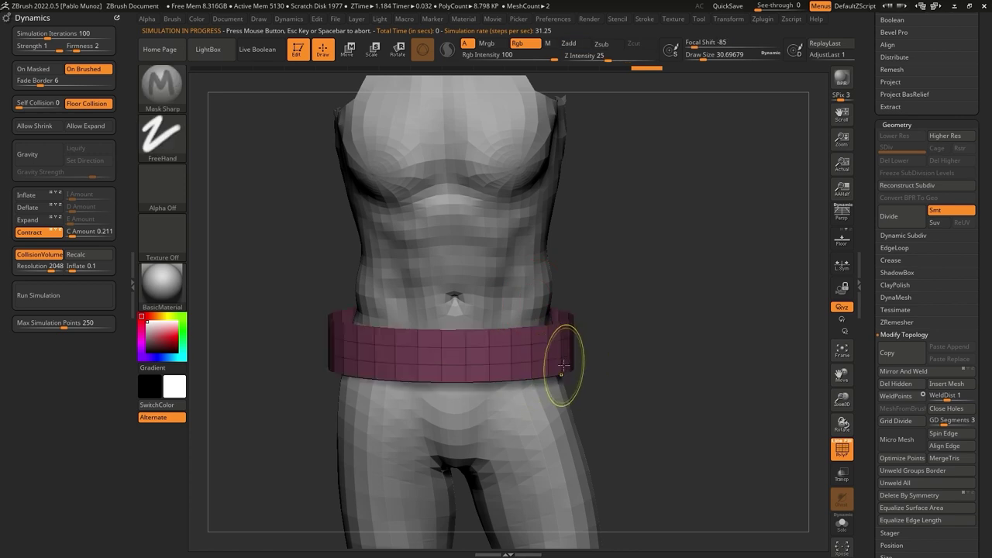
Set the Contract Amount to 0.1 and run the simulation until the belt fits snugly around the hips
left_click(82, 231)
left_click(72, 234)
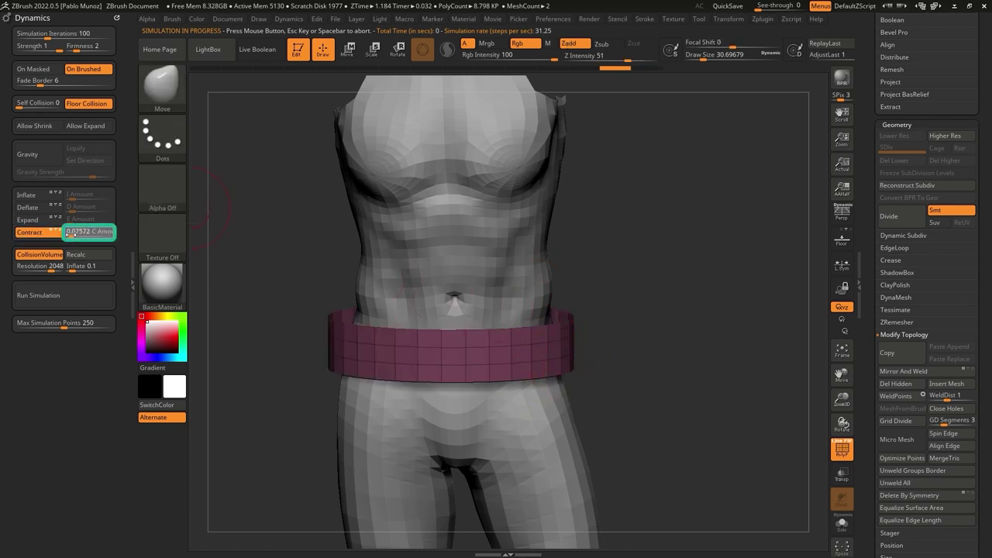
double_click(71, 234)
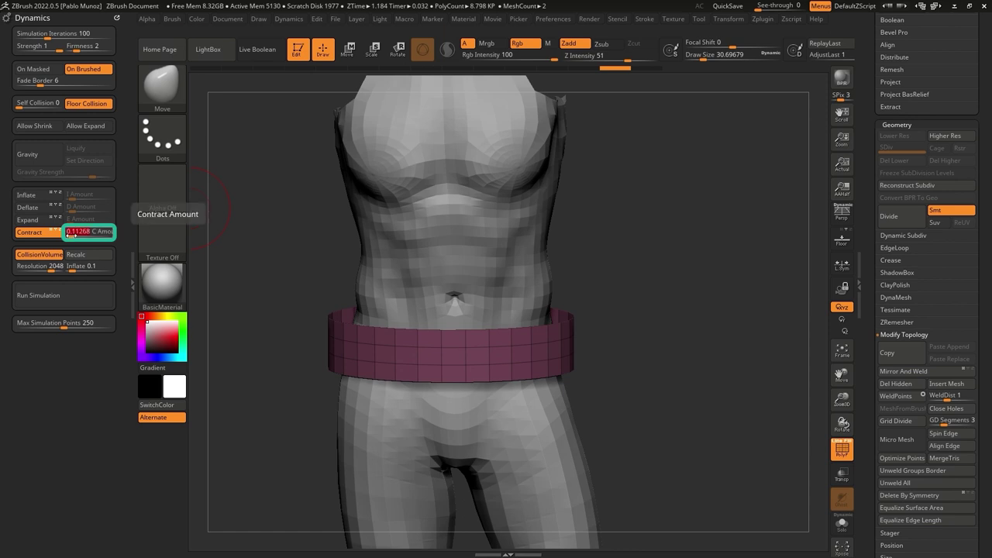
type("0.1")
key("Return")
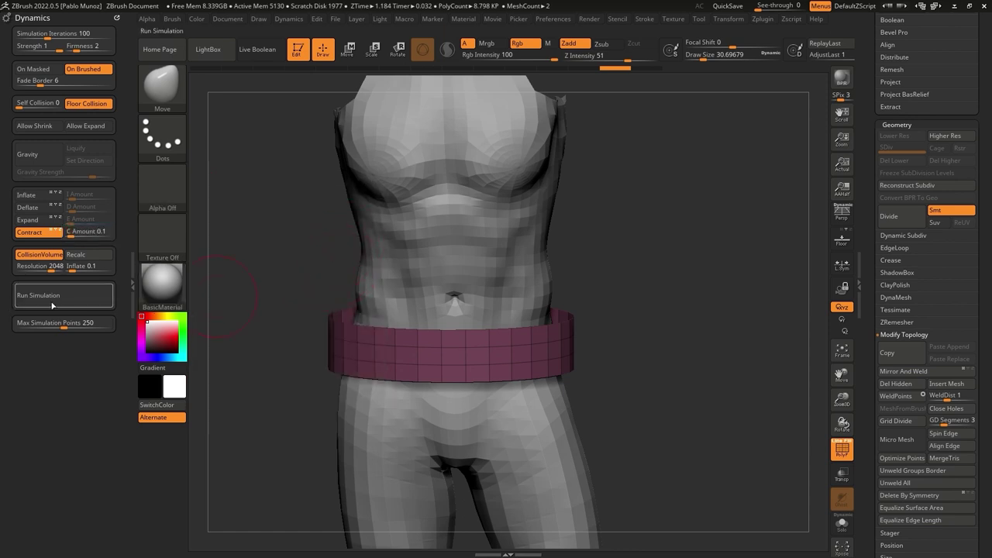
left_click(57, 296)
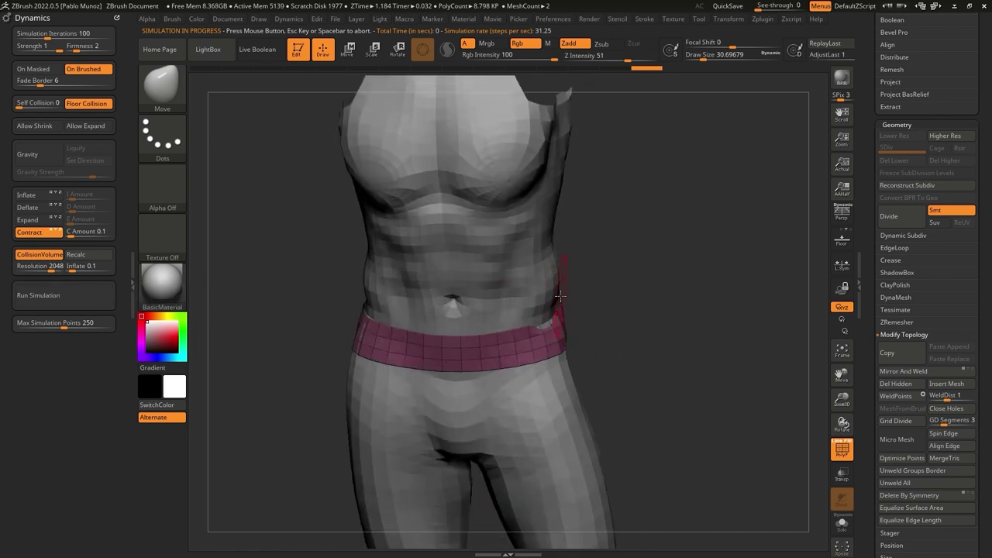
key("space")
Reduce the draw size to about 23 and refine the belt's fit around the hips with the Move brush
key("shift+s")
mouse_move(528, 301)
right_mouse_down()
mouse_move(537, 327)
mouse_move(559, 329)
right_mouse_up()
key("ctrl+shift+s")
right_click_drag(374, 314, 519, 310)
right_click_drag(408, 295, 379, 290)
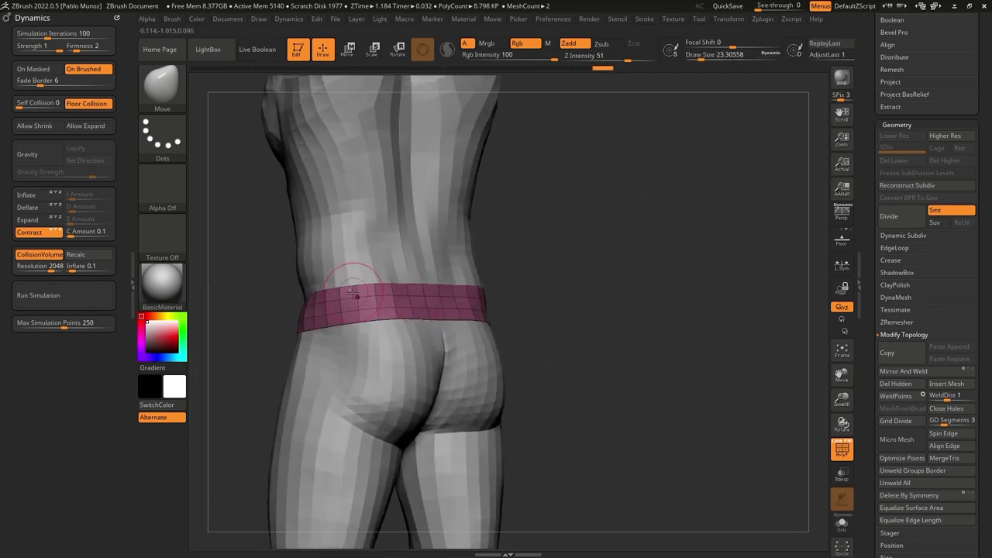
right_click_drag(202, 326, 663, 243)
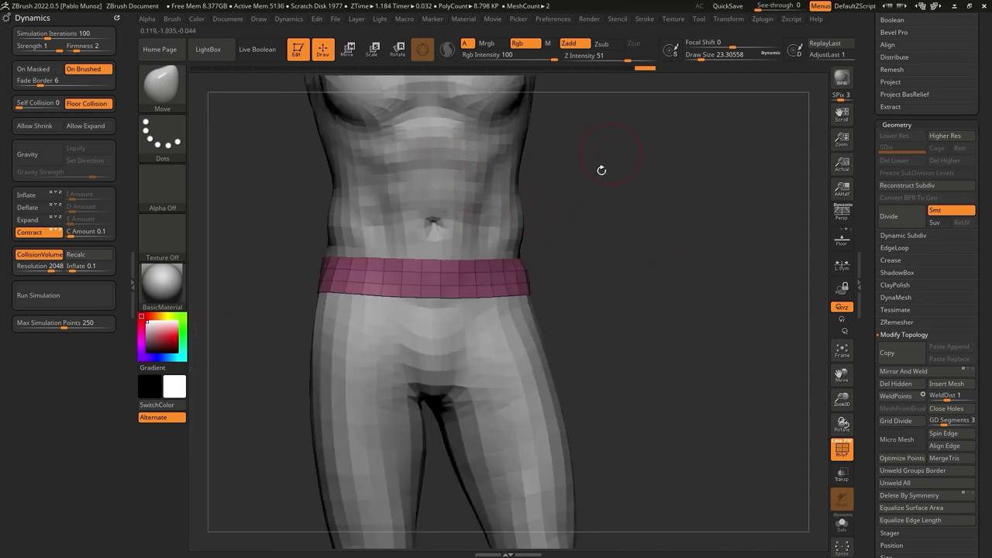
right_click_drag(516, 180, 531, 230, "alt")
mouse_move(626, 236)
left_mouse_down()
mouse_move(609, 328)
mouse_move(533, 295)
left_mouse_up()
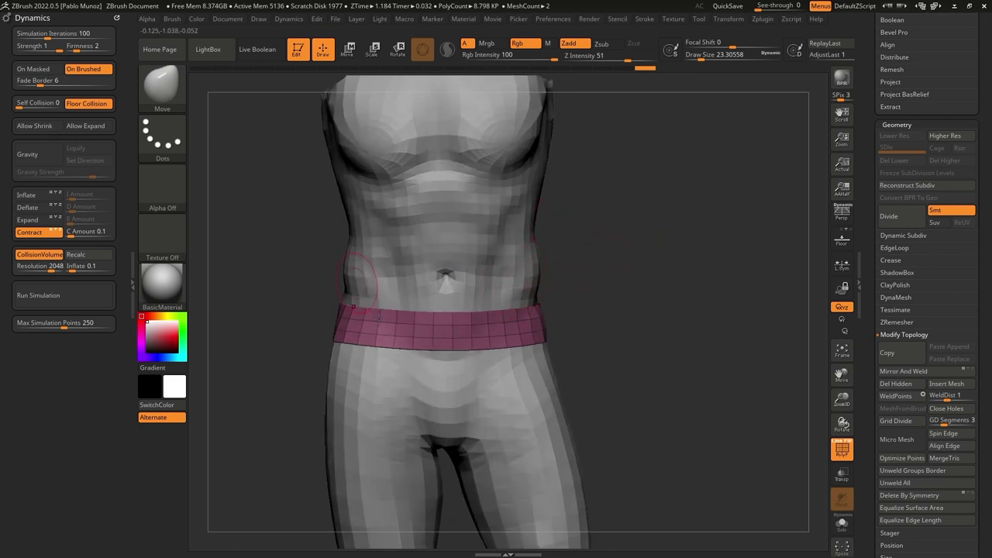
left_click_drag(618, 401, 617, 408)
Solo the belt band and put away the docked Dynamics settings
right_click_drag(587, 384, 556, 338, "ctrl")
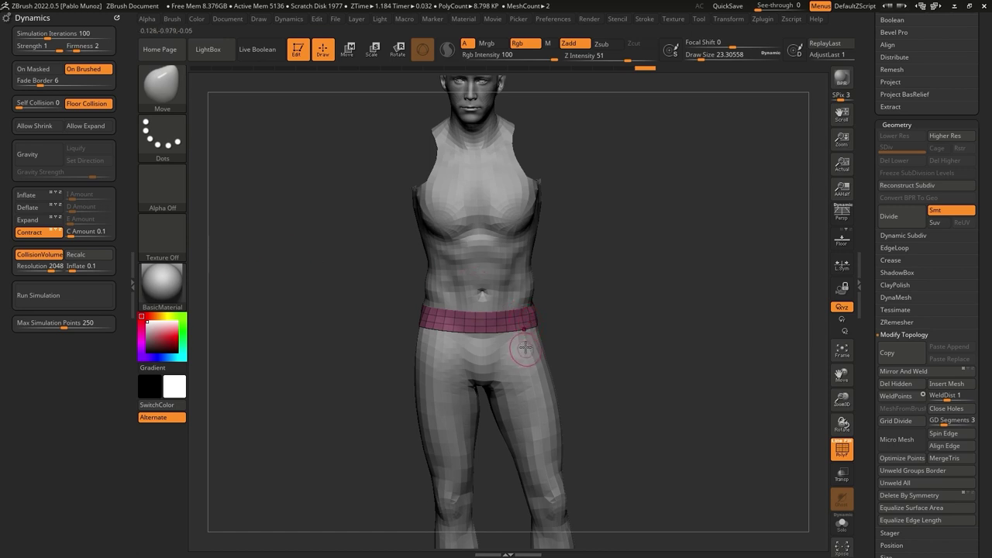
left_click(550, 317)
left_click_drag(551, 317, 651, 411, "alt")
left_click(131, 269)
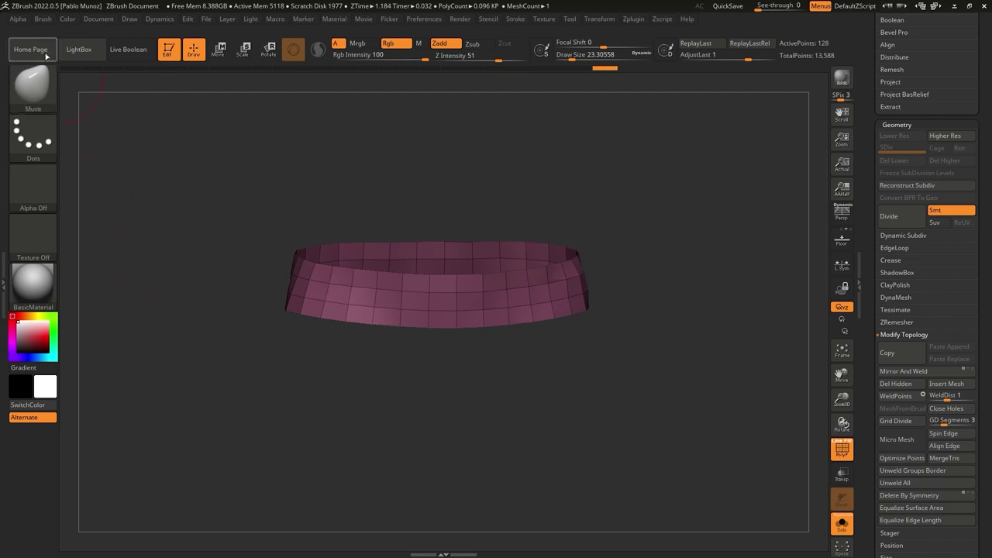
Slide the belt's two inner edge loops close to its upper and lower borders using ZModeler's Slide action with the EdgeLoop Complete target
left_click(35, 87)
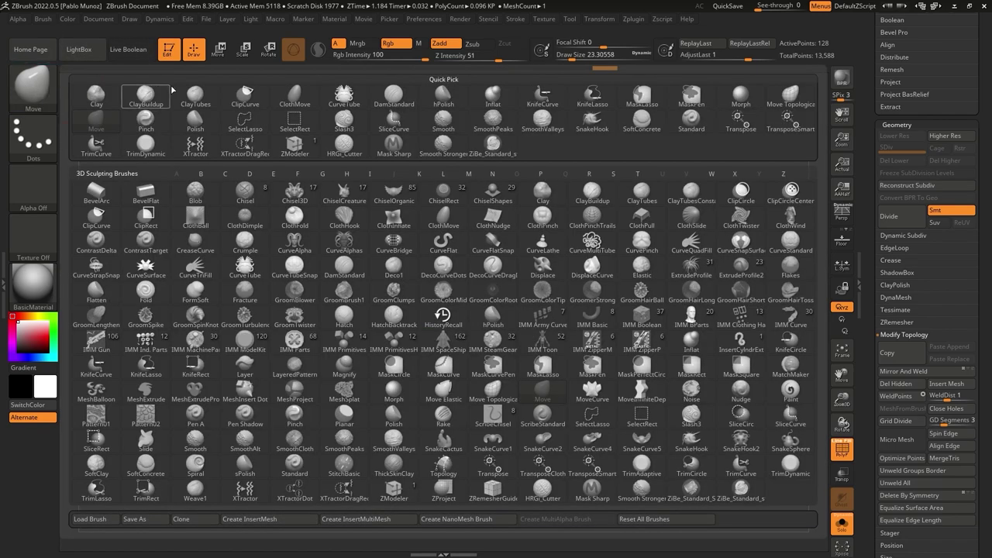
left_click(393, 487)
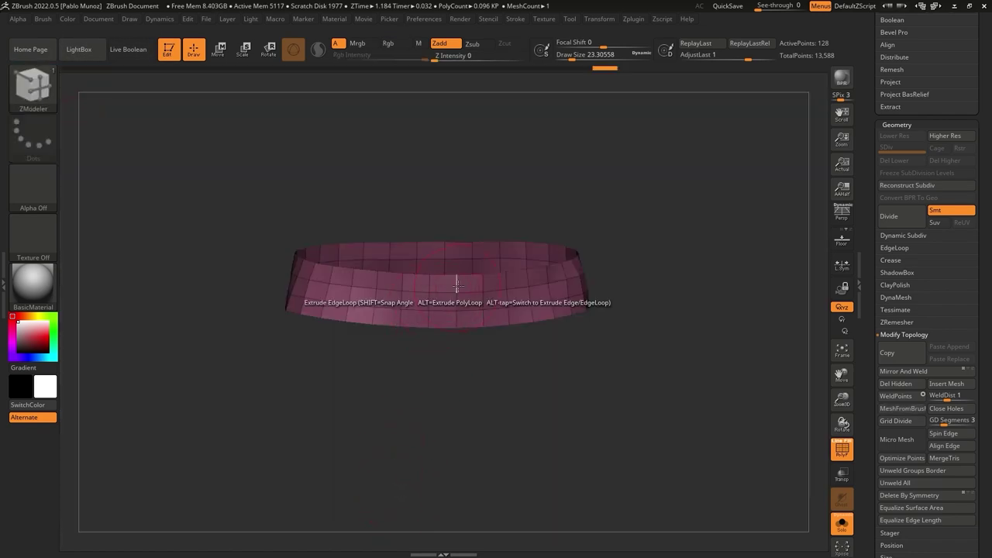
key("f")
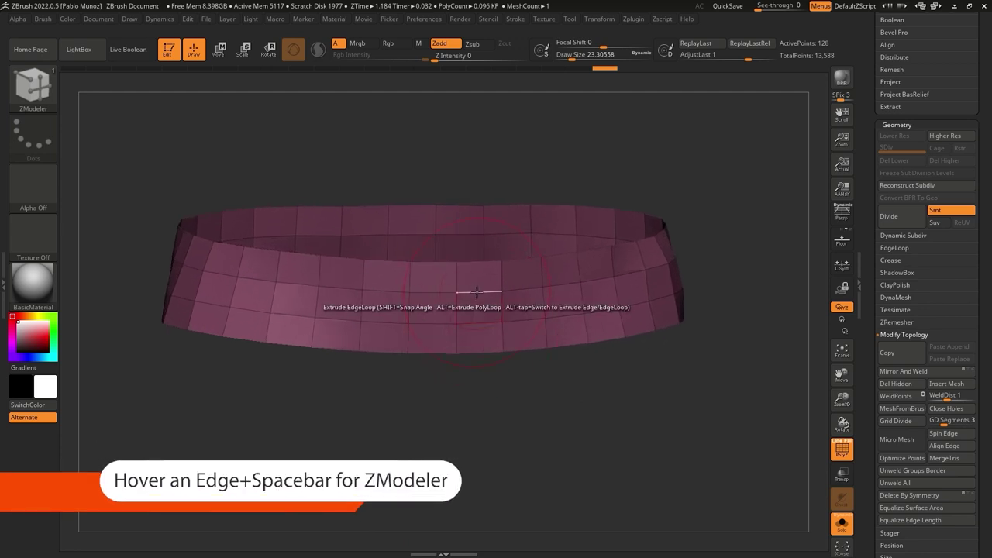
key("space")
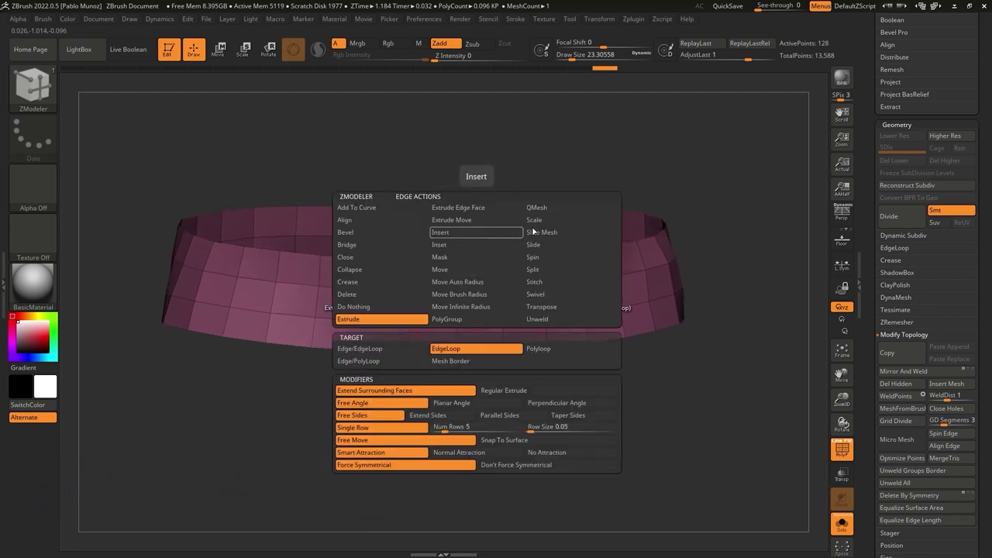
left_click(544, 246)
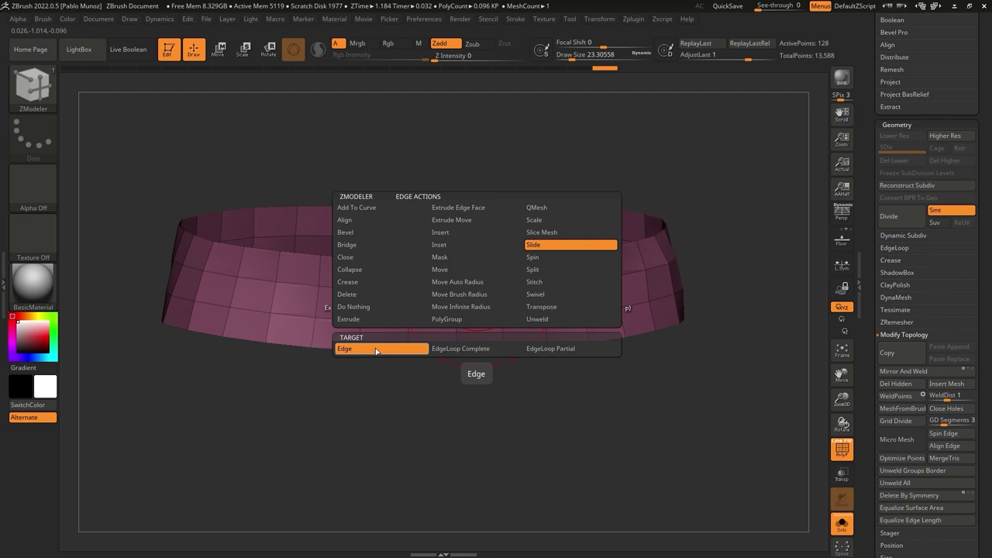
left_click(488, 348)
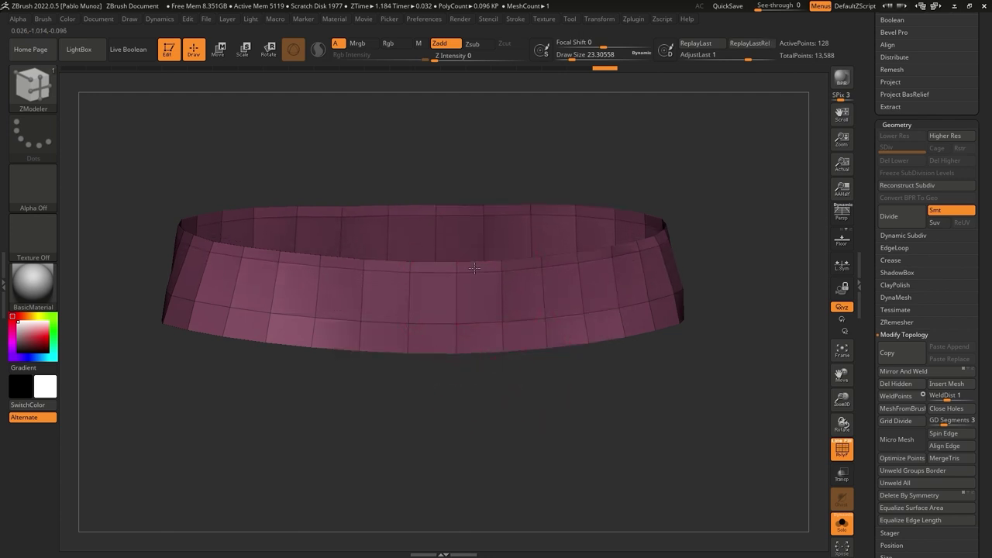
left_click_drag(479, 321, 482, 342)
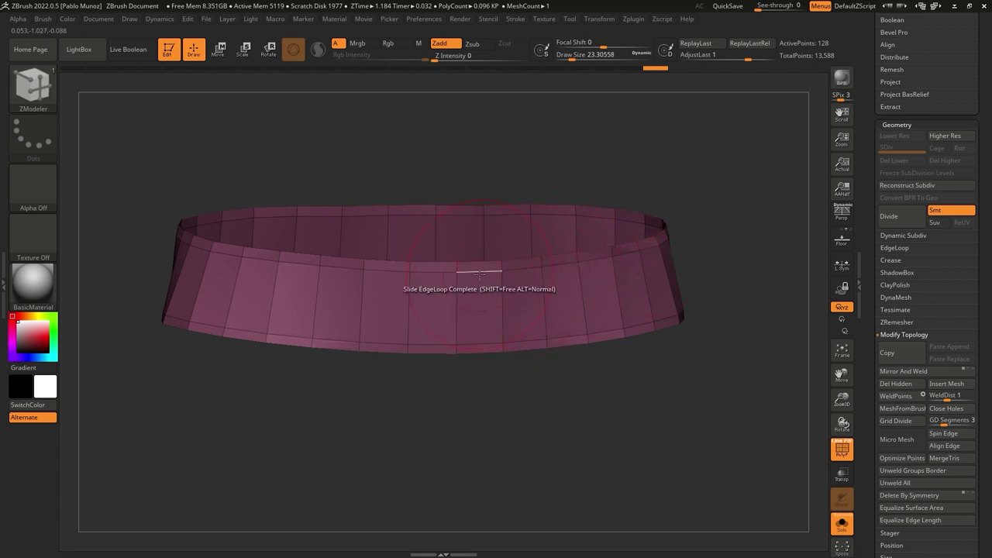
Delete both inner horizontal edge loops of the belt using ZModeler's Delete edge action with the EdgeLoop Complete target
key("space")
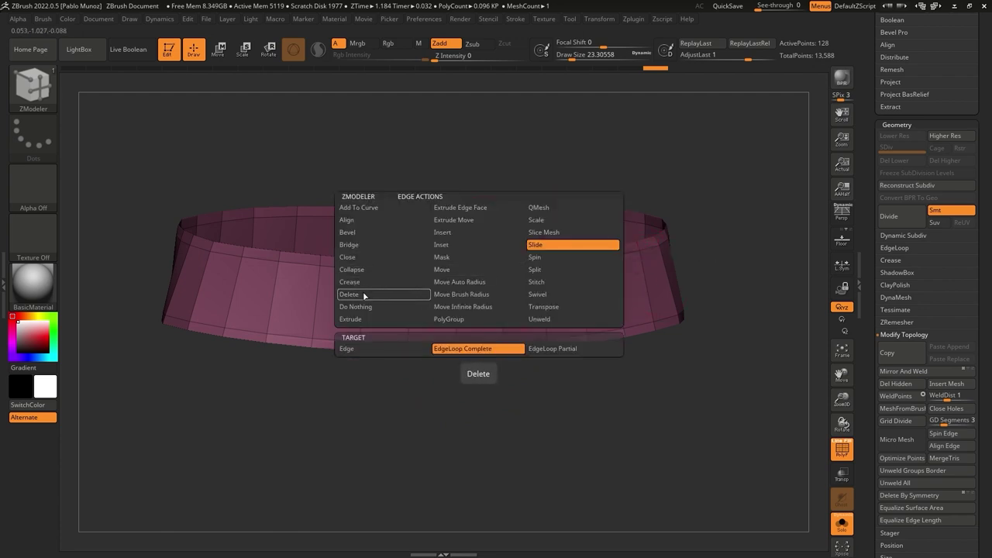
left_click(384, 295)
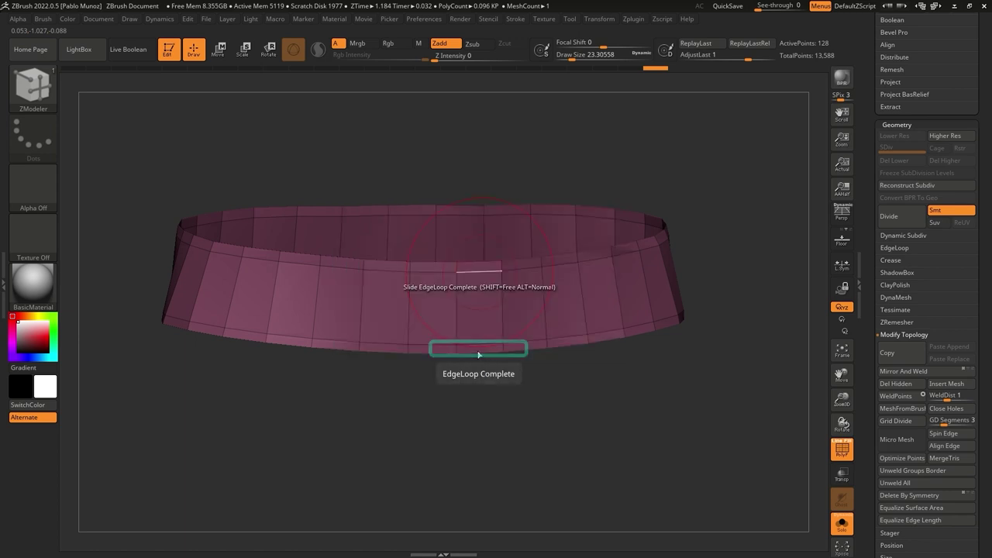
left_click(488, 277)
left_click(494, 342)
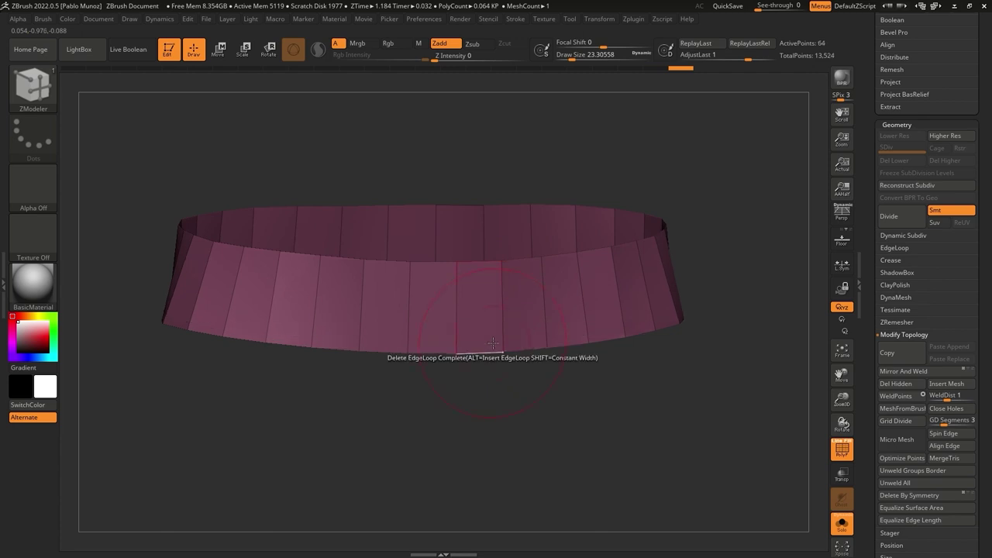
Set ZModeler's polygon action to Delete and remove the center front polygon to open a gap in the belt
left_click_drag(682, 219, 699, 204)
left_click_drag(580, 197, 582, 221)
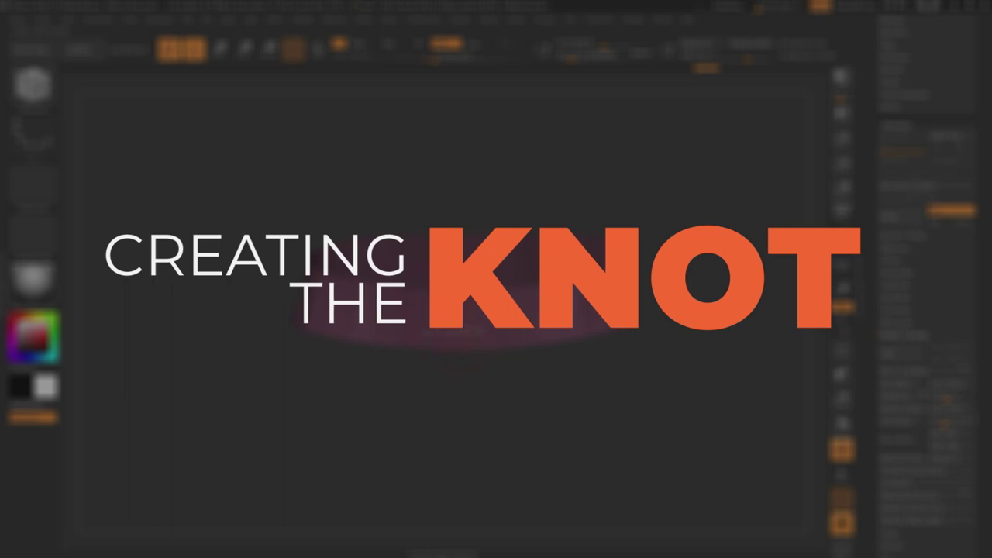
key("space")
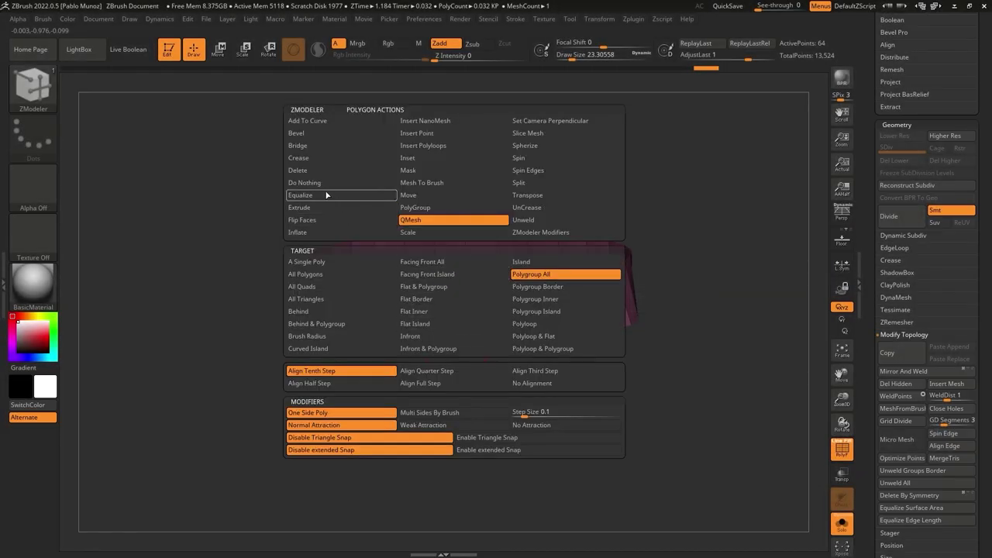
left_click(310, 171)
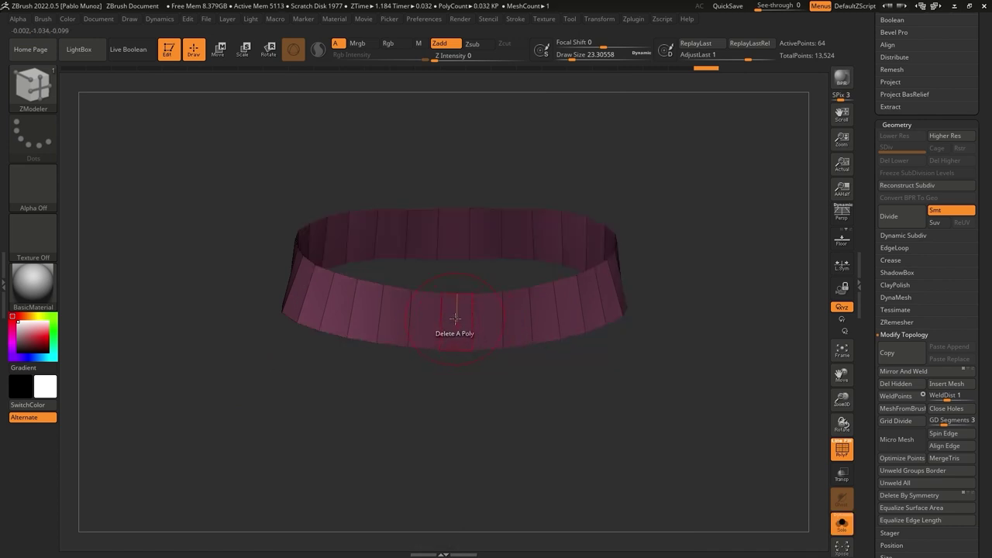
left_click(454, 318)
left_click_drag(558, 389, 536, 388)
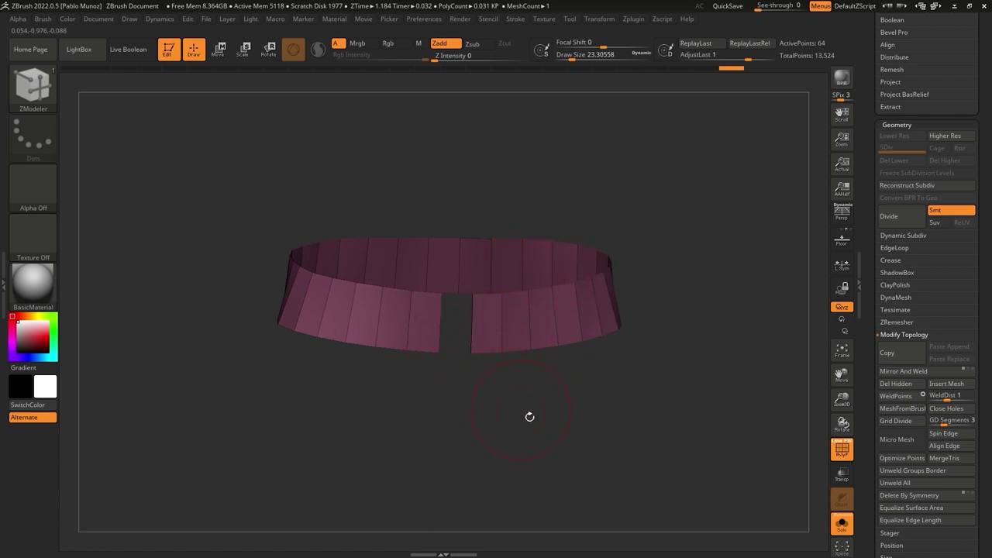
left_click_drag(507, 379, 632, 290)
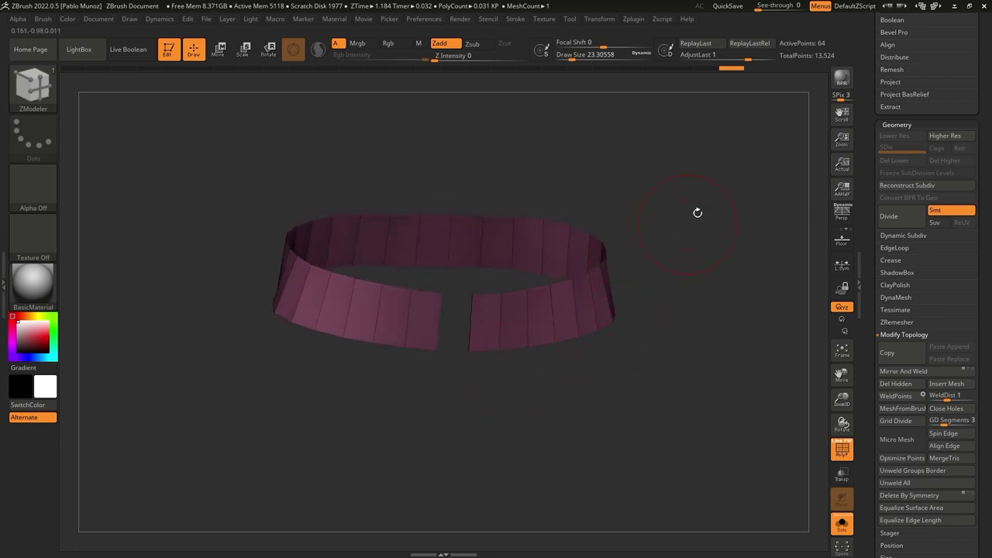
left_click_drag(687, 172, 702, 204)
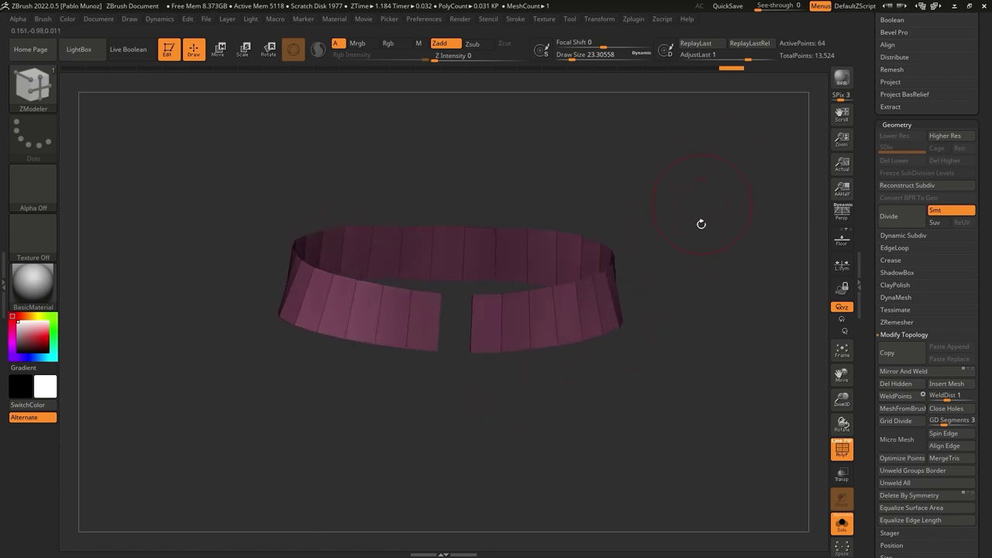
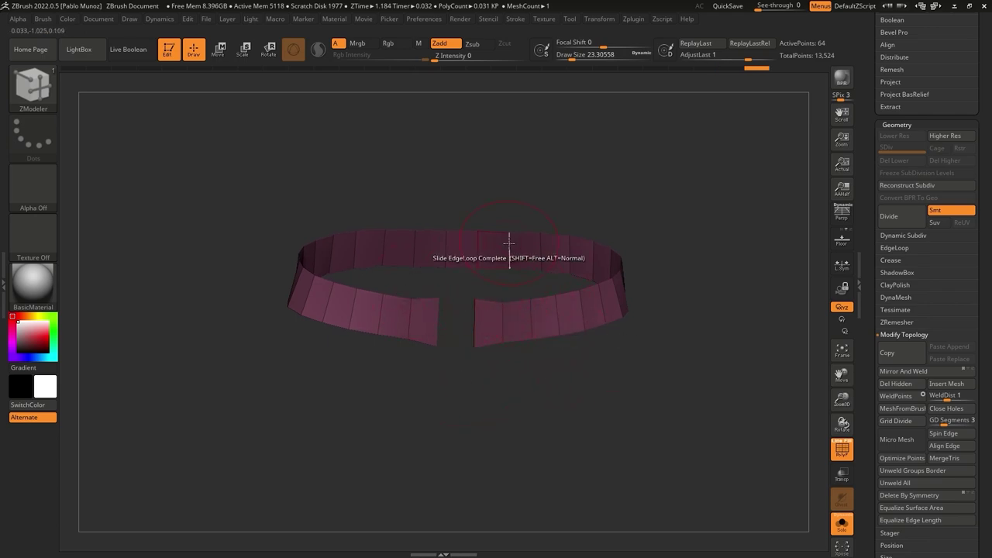
Reduce the draw size to about 9.4 and adjust the belt's open front ends with the Move brush
key("b")
key("v")
key("space")
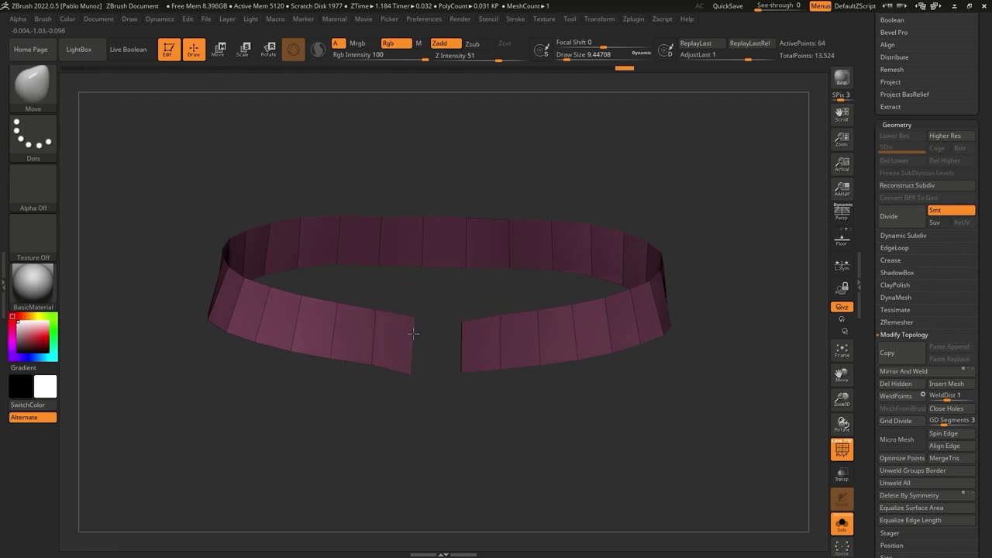
mouse_move(474, 312)
left_mouse_down()
mouse_move(403, 322)
mouse_move(461, 302)
left_mouse_up()
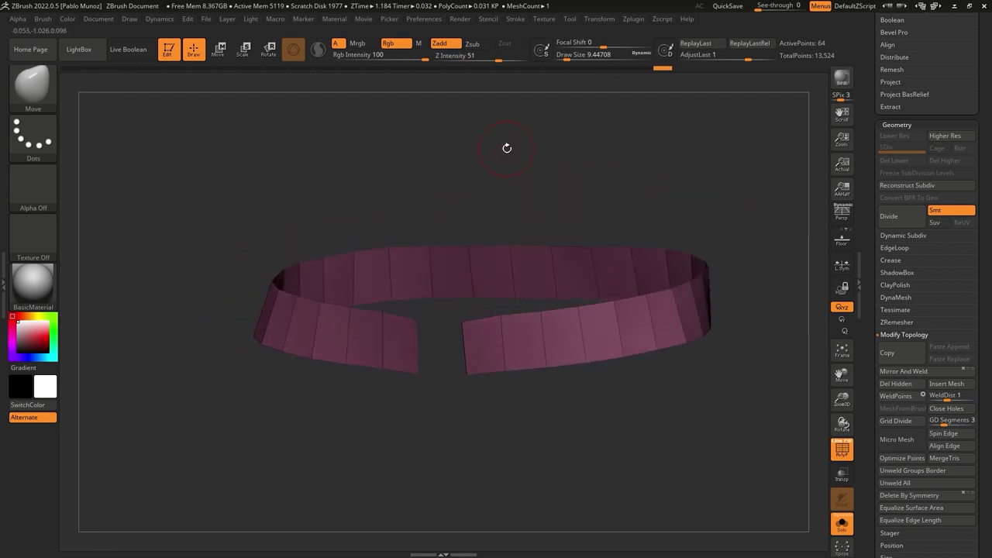
Switch back to the ZModeler brush and set its edge action to Extrude with the EdgeLoop target
left_click(33, 89)
left_click(344, 466)
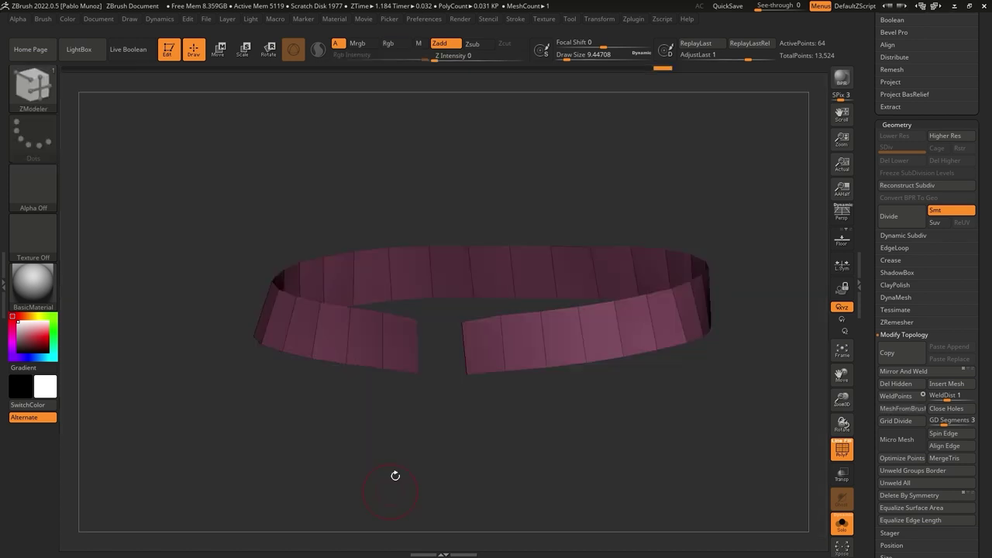
left_click_drag(453, 413, 478, 339, "alt")
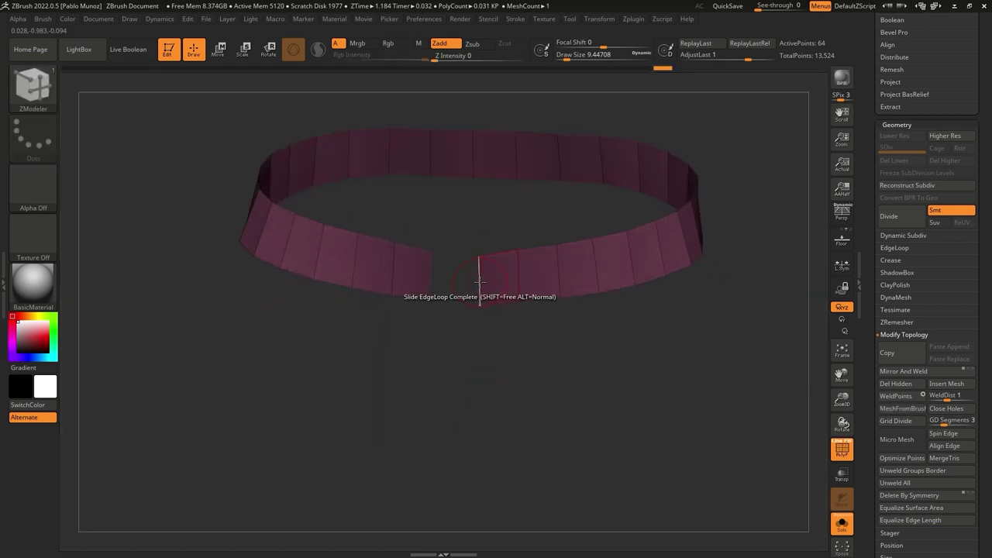
key("space")
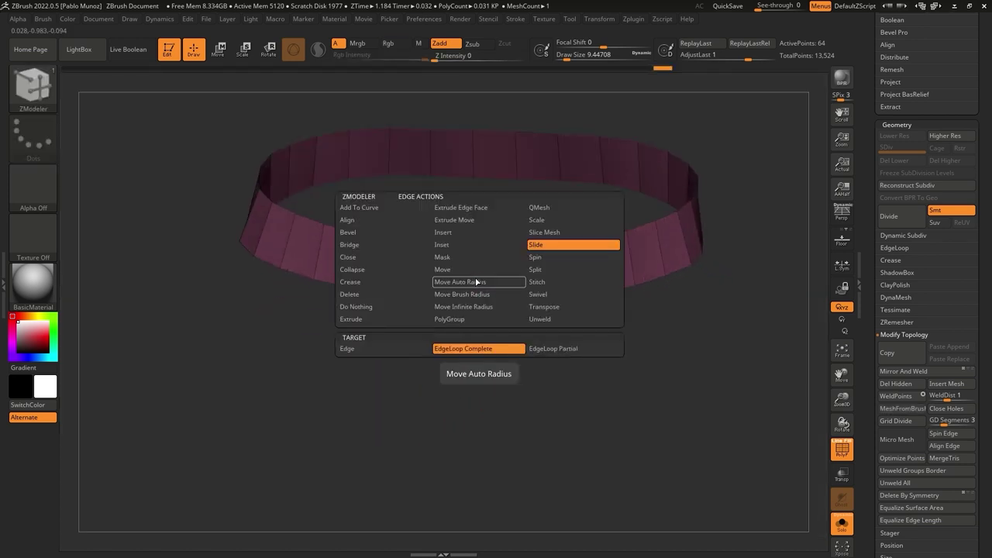
left_click(353, 319)
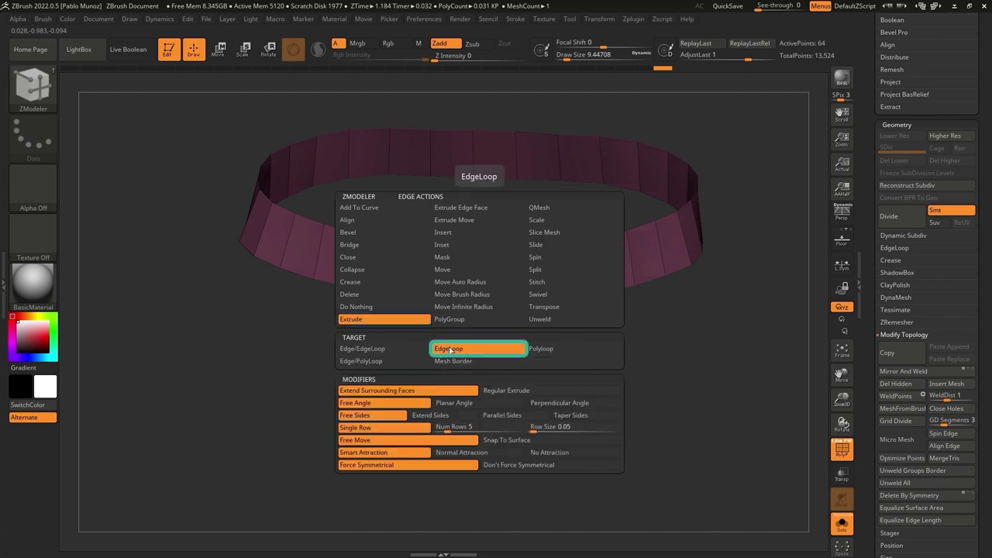
Try extruding new segments from the belt's open end edges at the front gap, undoing each attempt
left_click_drag(478, 279, 345, 358)
left_click_drag(469, 197, 465, 269)
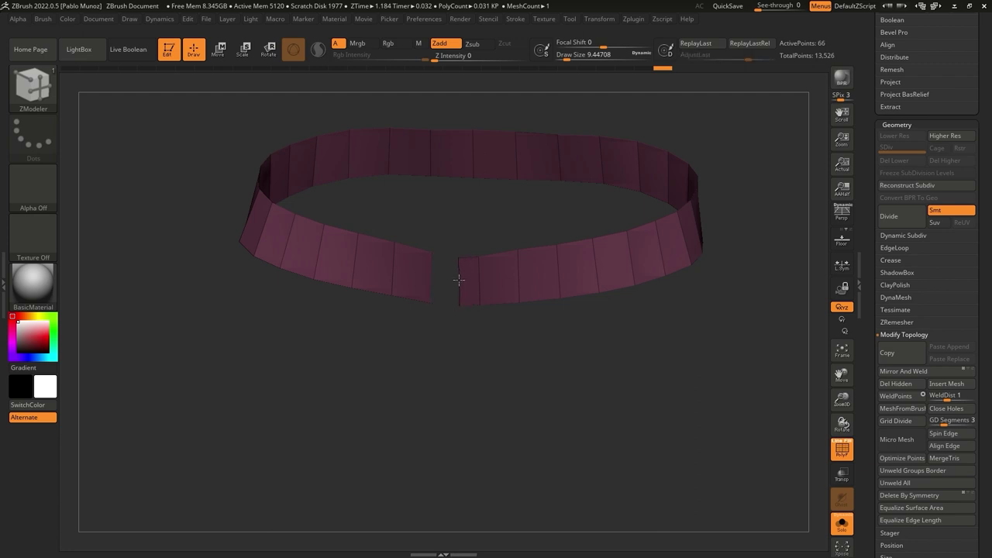
left_click(463, 281)
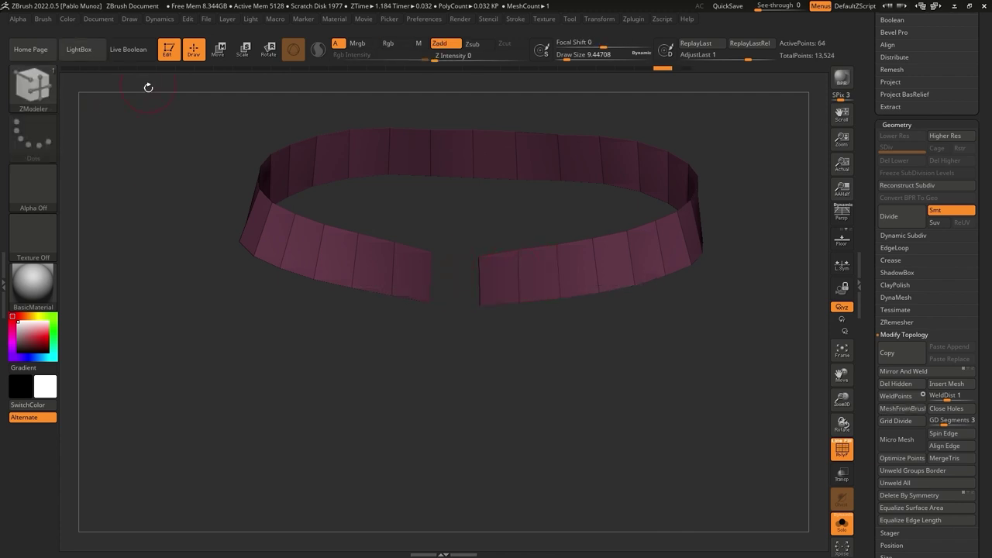
key("ctrl+z")
left_click_drag(189, 199, 234, 210)
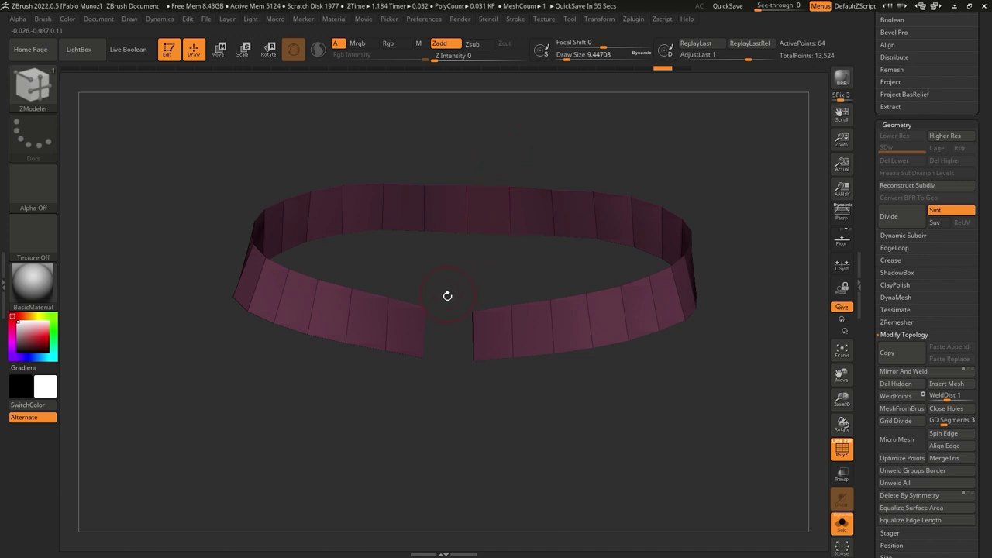
left_click_drag(425, 328, 474, 267)
left_click_drag(581, 248, 533, 243)
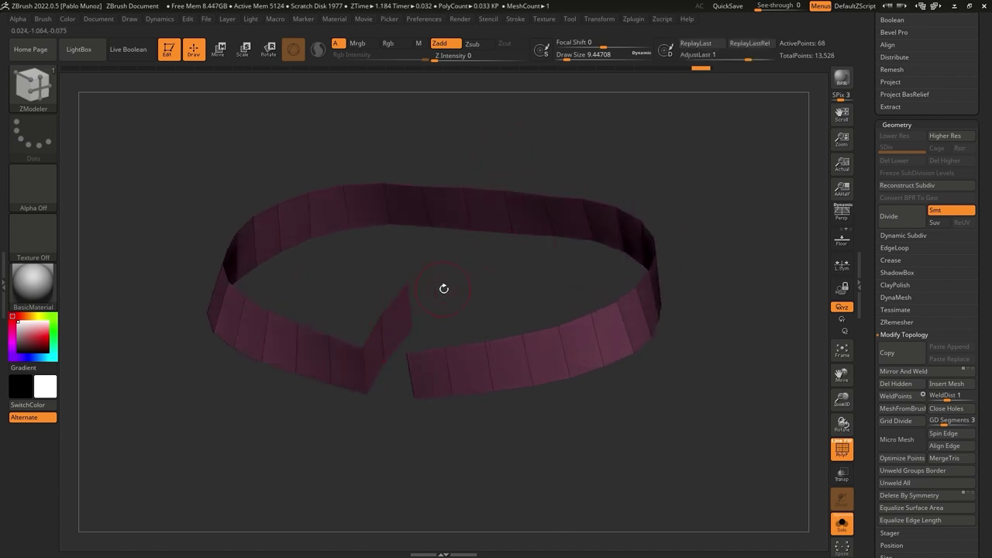
key("ctrl+z")
key("ctrl+z")
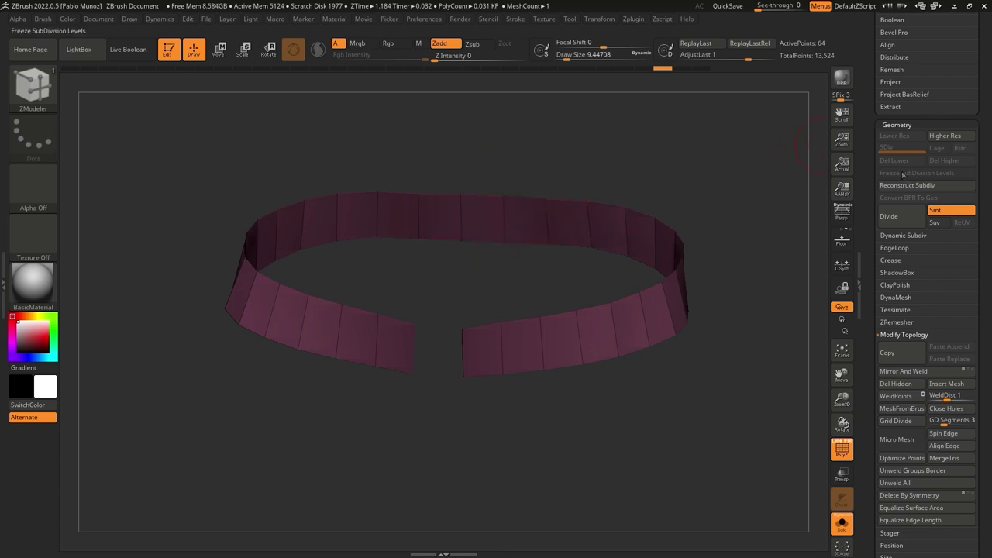
Enable Dynamic Subdiv on the belt and set SmoothSubdiv to 0
key("shift")
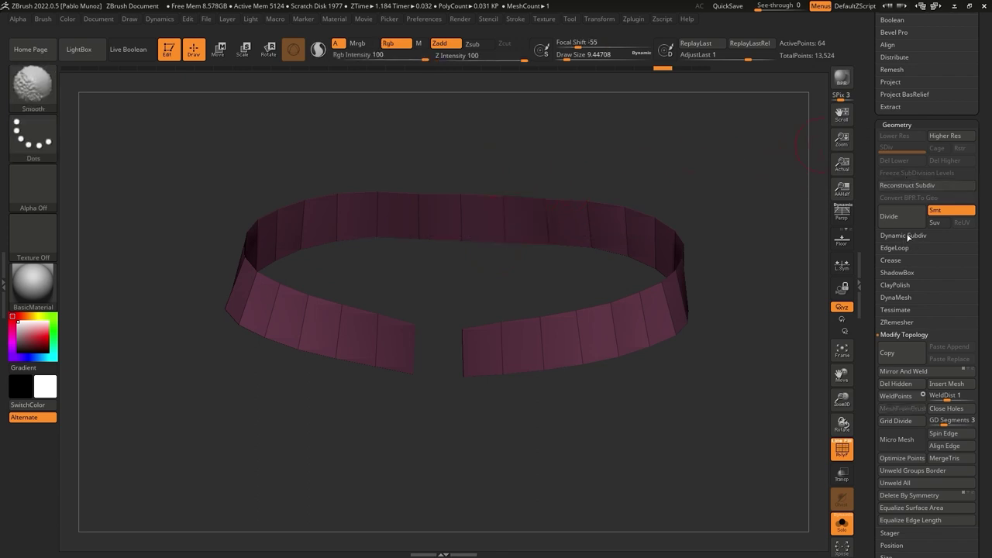
left_click(908, 236)
left_click(902, 248)
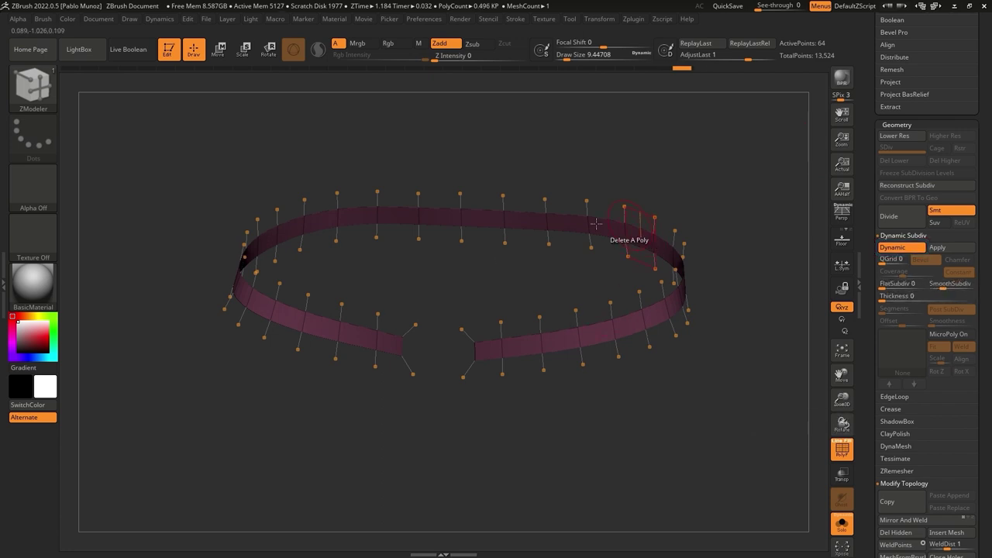
left_click_drag(950, 286, 937, 287)
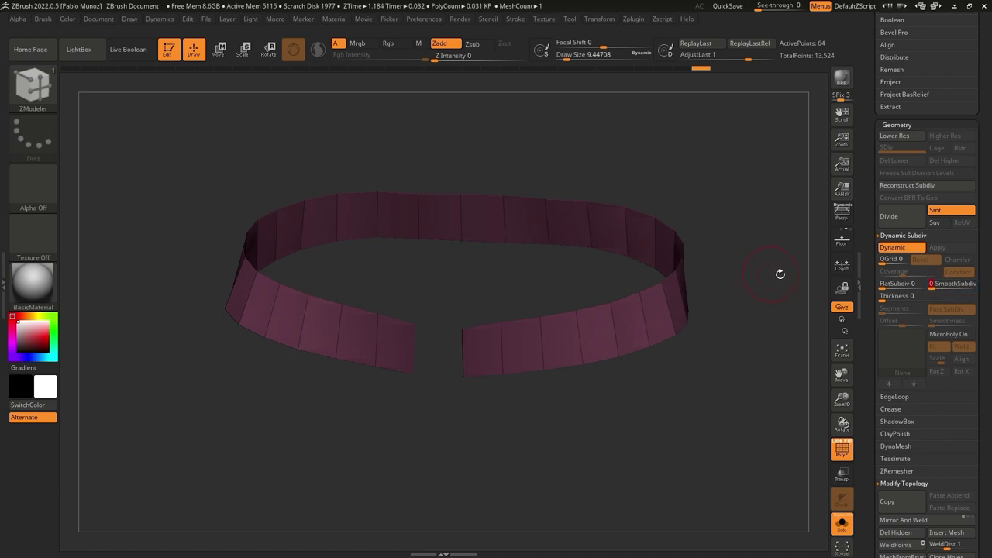
Give the belt a Dynamic Subdiv Thickness of about 0.0028 and apply it to the mesh
left_click_drag(883, 296, 903, 296)
left_click_drag(793, 282, 737, 283)
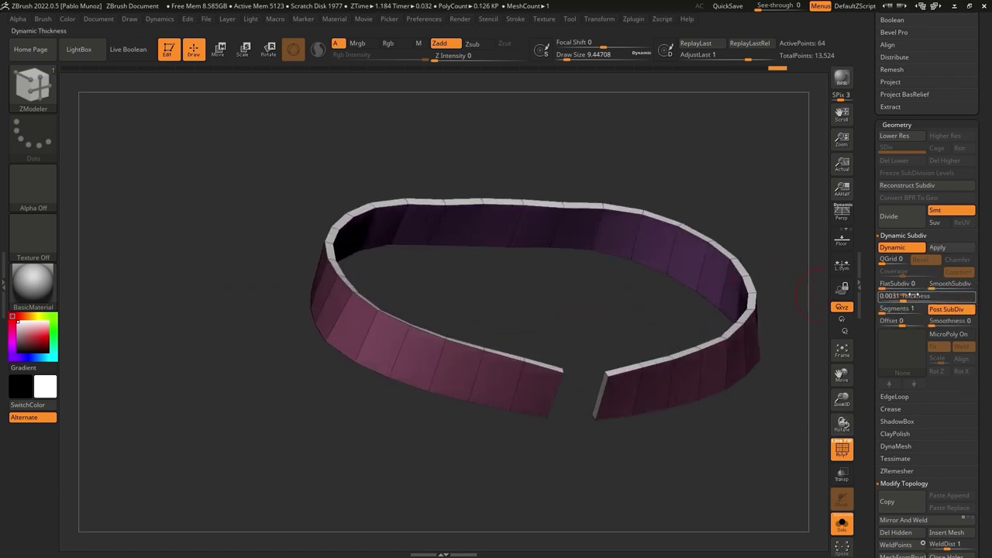
left_click_drag(905, 299, 899, 299)
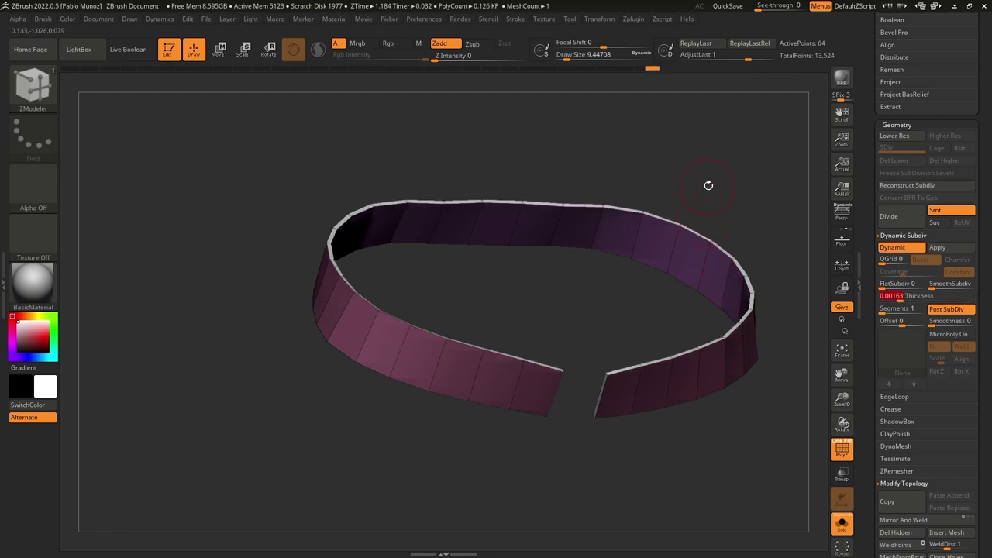
left_click_drag(708, 186, 720, 192, "alt")
left_click_drag(899, 299, 903, 300)
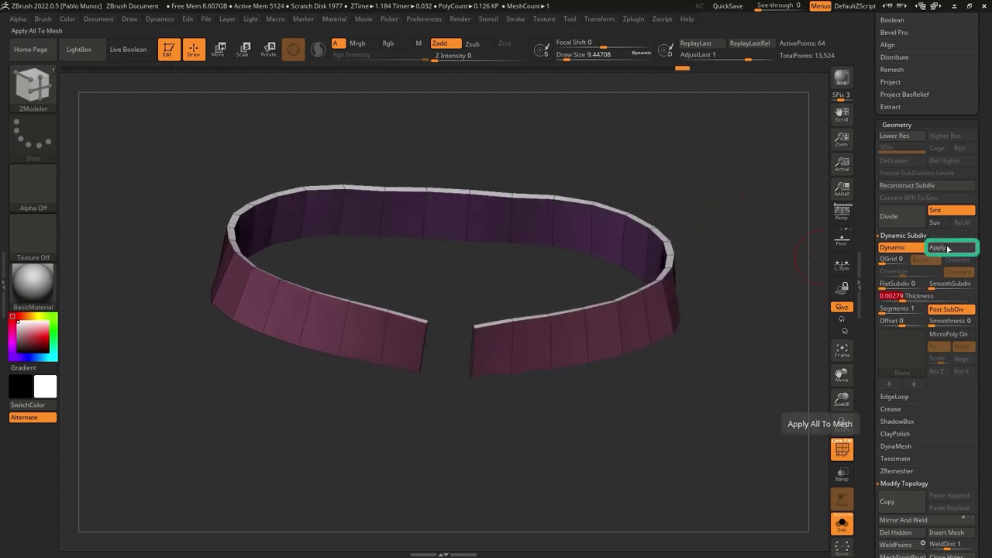
left_click(947, 248)
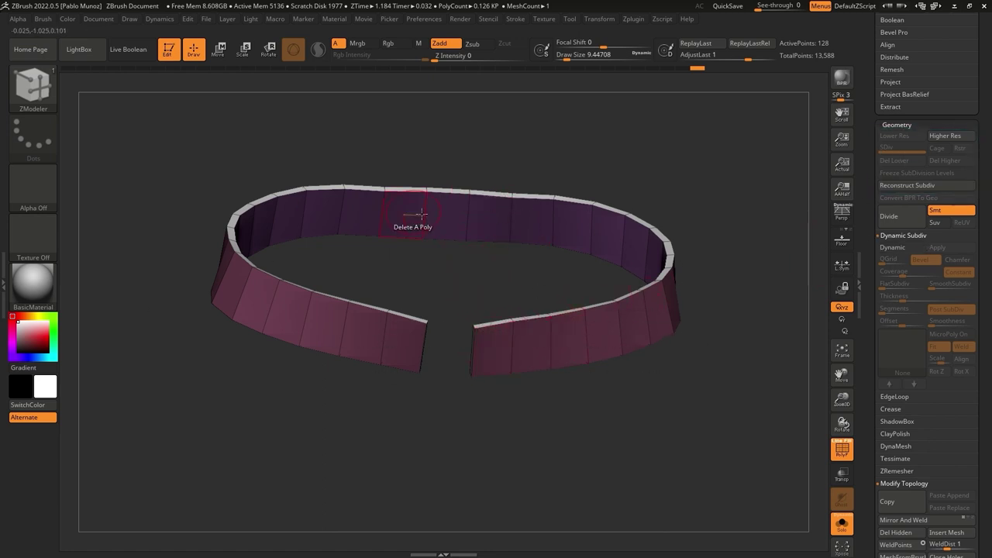
Switch from the ZModeler brush to the Move brush
left_click_drag(447, 269, 455, 287)
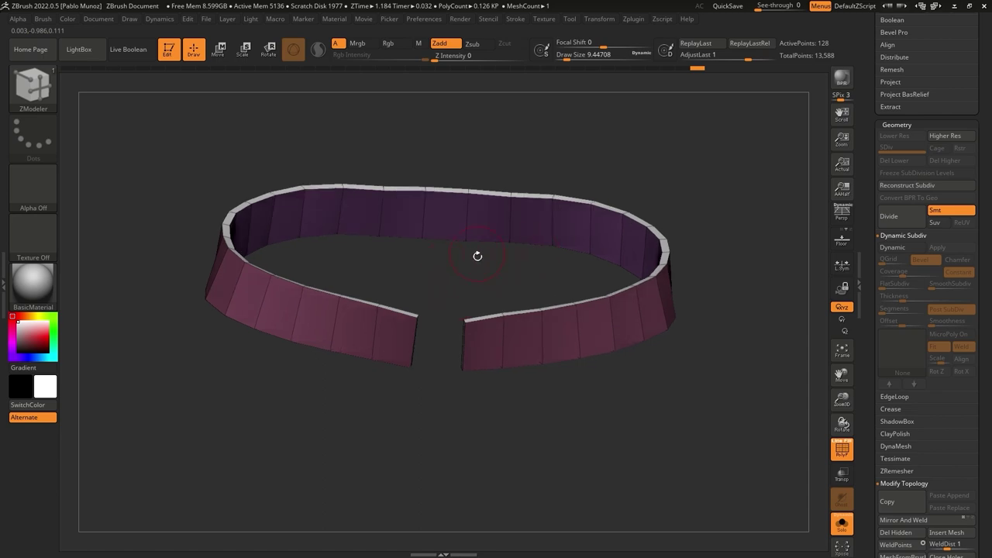
key("b")
key("m")
key("v")
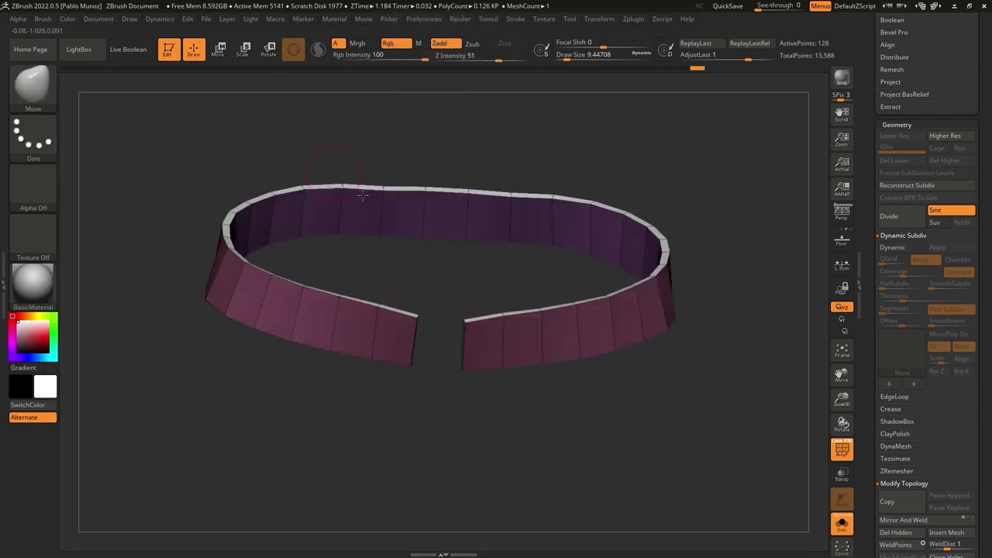
Mask the belt's end segment on the right side of the front gap, and invert the mask to free only that end
mouse_move(463, 269)
left_mouse_down()
mouse_move(483, 266)
mouse_move(485, 252)
mouse_move(450, 284)
left_mouse_up()
key("ctrl")
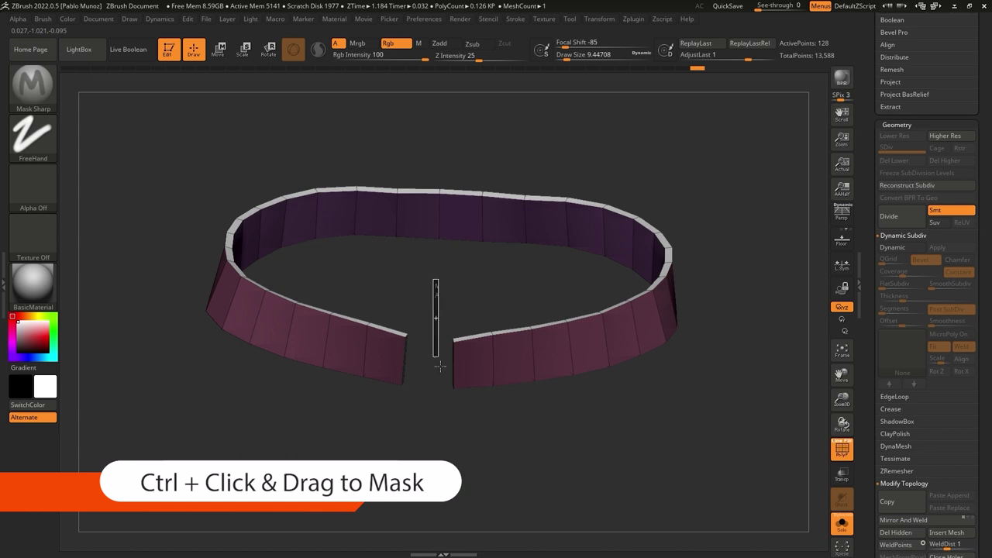
mouse_move(440, 366)
left_mouse_down("ctrl")
mouse_move(461, 439)
mouse_move(479, 439)
left_mouse_up("ctrl")
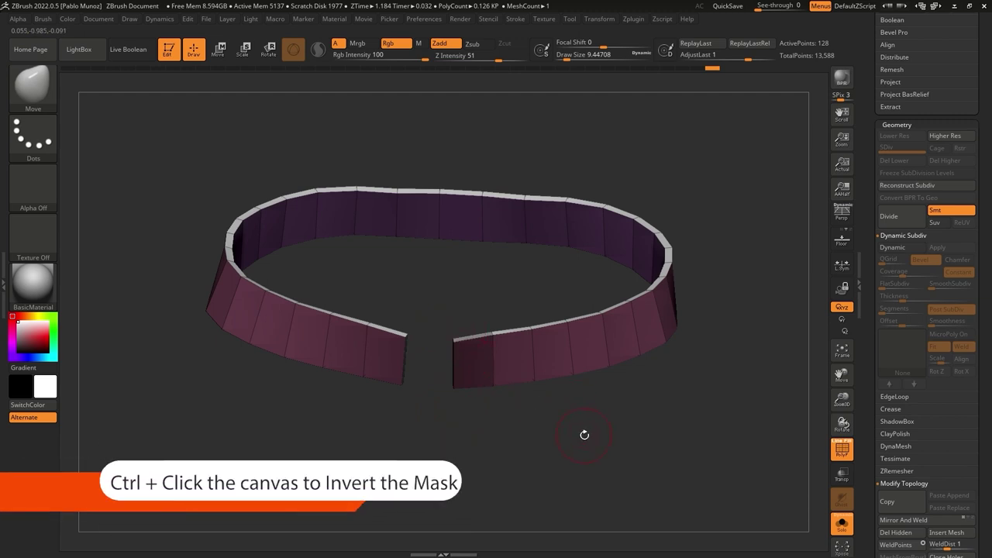
key("ctrl")
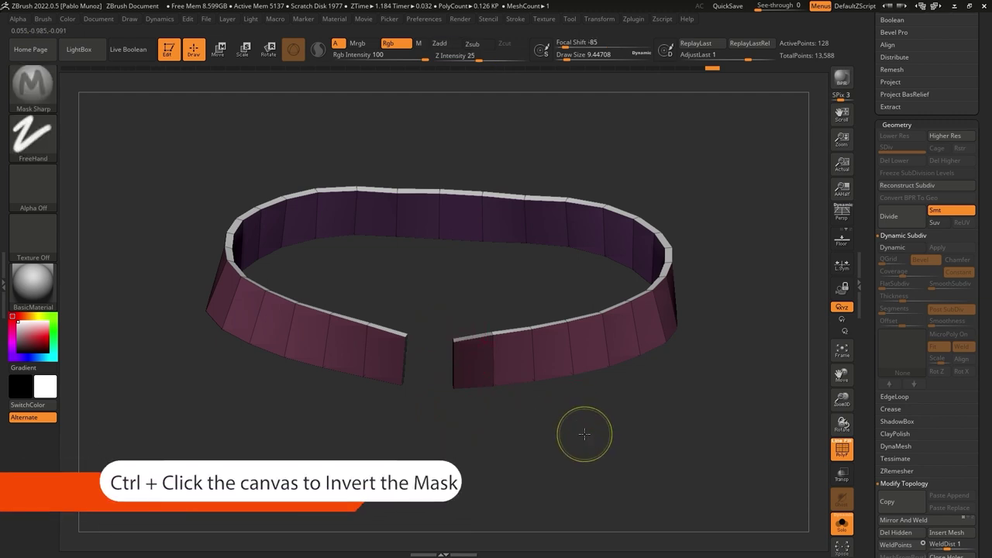
left_click(584, 433, "ctrl")
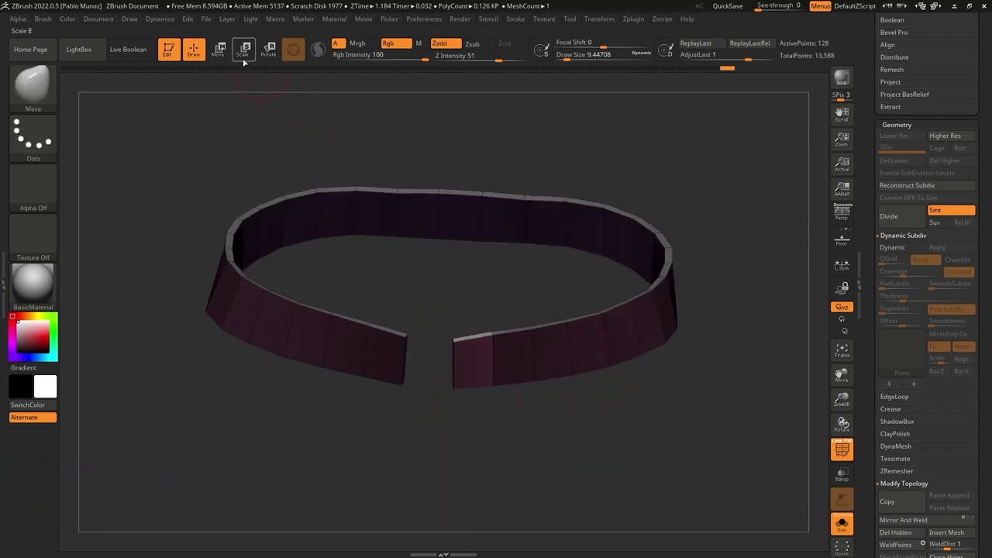
Center the Move gizmo on the unmasked belt end, unlock it and align its axes with the end segment
left_click(220, 50)
left_click(424, 222)
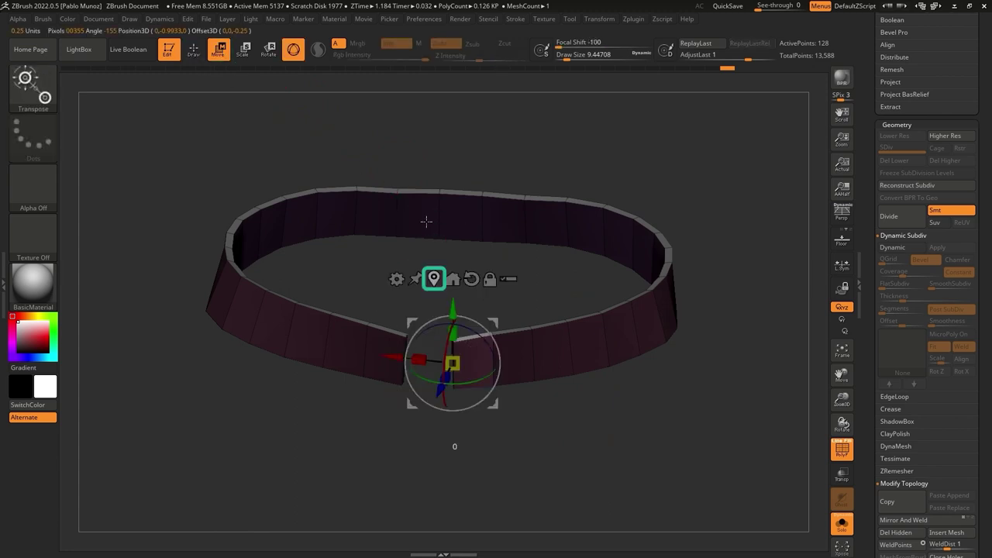
left_click_drag(507, 290, 520, 361)
key("alt")
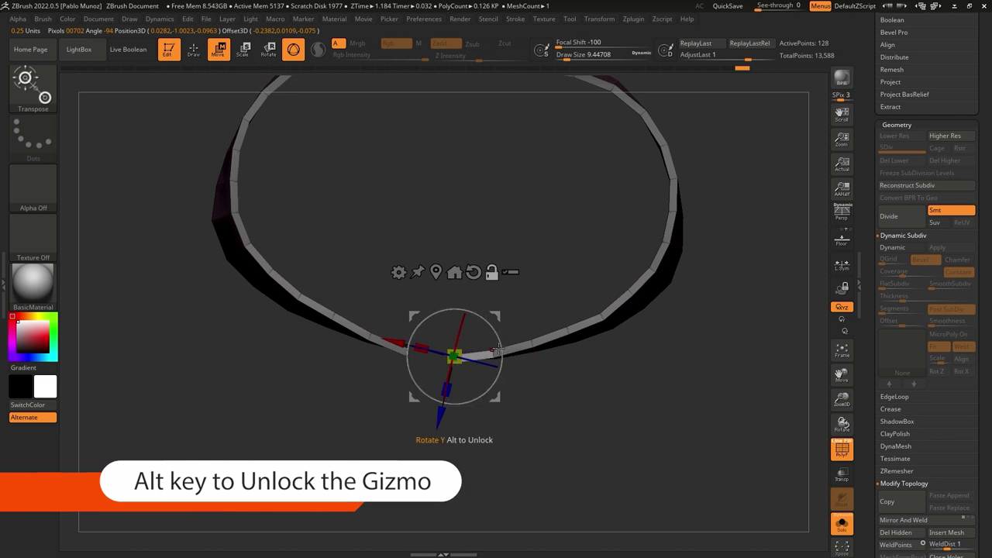
left_click_drag(493, 350, 552, 235, "alt")
right_click_drag(553, 235, 545, 275, "shift")
right_click_drag(552, 215, 565, 168, "alt")
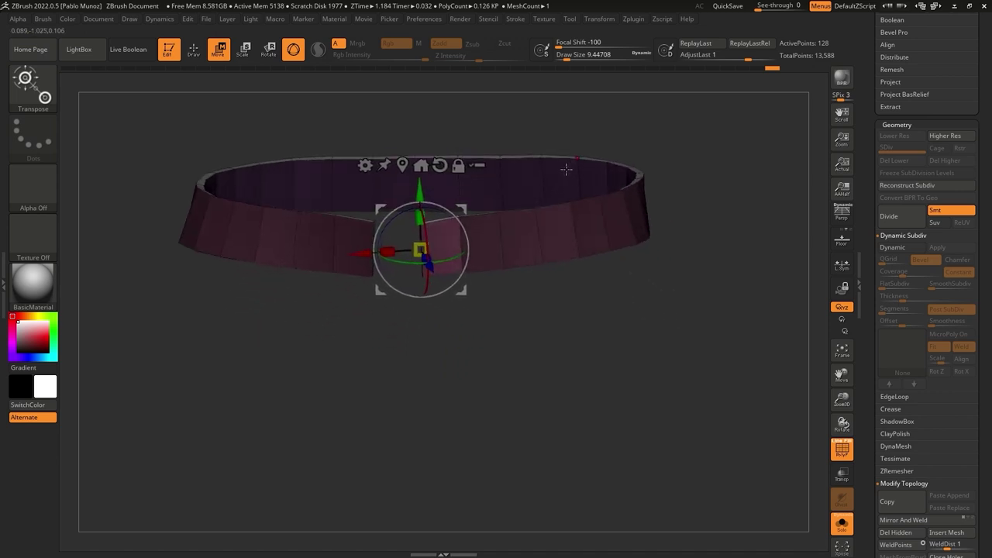
left_click_drag(532, 260, 545, 359, "alt")
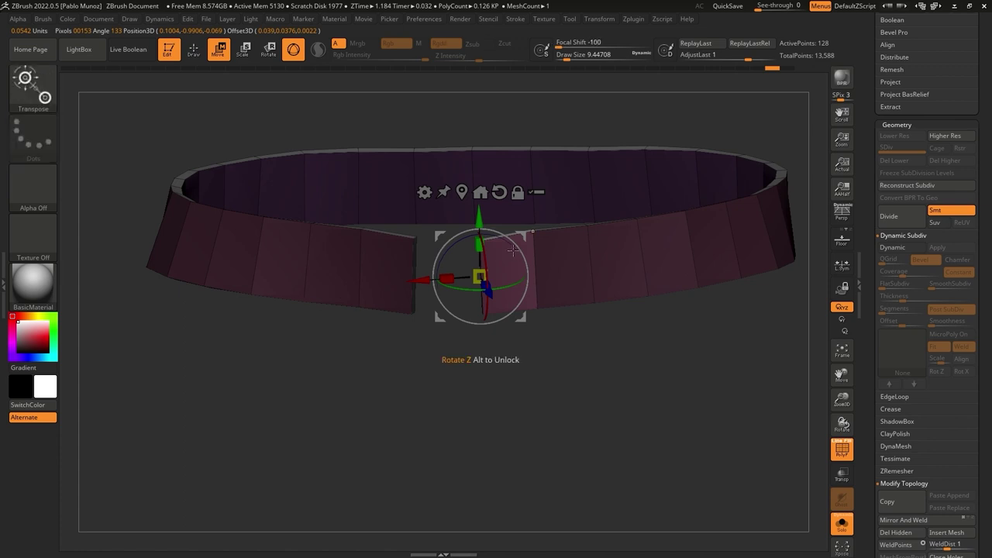
Extrude a new segment from the unmasked belt end, tilting and moving it across the front gap
left_click_drag(524, 232, 464, 263)
right_click_drag(463, 263, 489, 278)
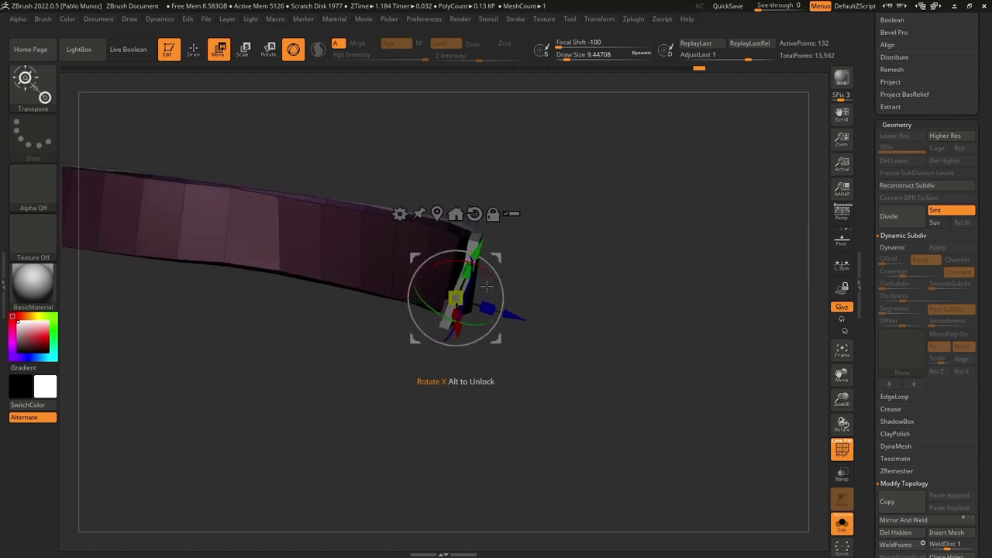
left_click_drag(471, 323, 472, 323)
right_click_drag(472, 323, 439, 319)
left_click_drag(497, 255, 519, 228)
right_click_drag(518, 229, 527, 215, "alt")
left_click_drag(518, 218, 519, 212)
mouse_move(519, 212)
right_mouse_down()
mouse_move(550, 235)
mouse_move(510, 225)
right_mouse_up()
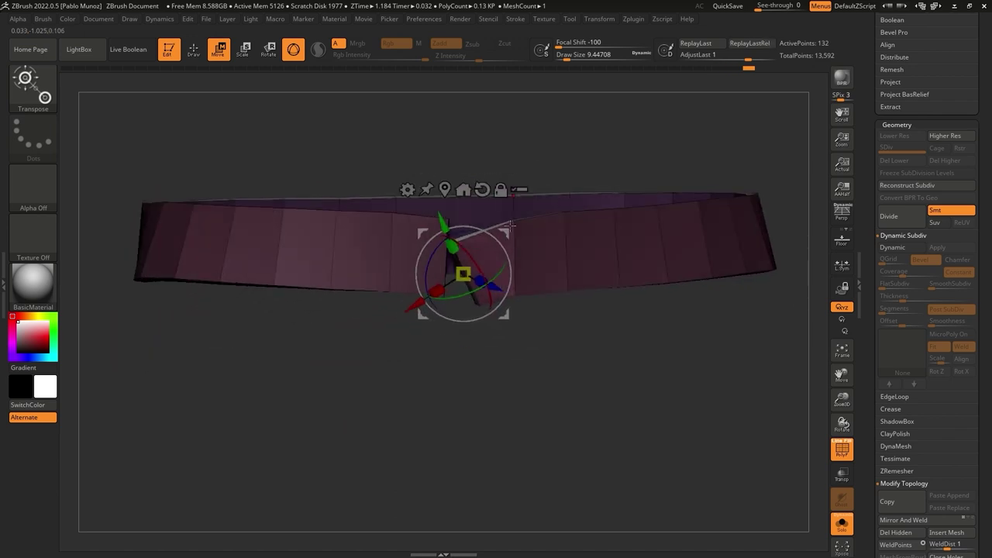
Extrude two more segments from the strap end, angling them downward over the opposite side of the belt
left_click_drag(505, 230, 471, 265)
right_click_drag(471, 266, 504, 252)
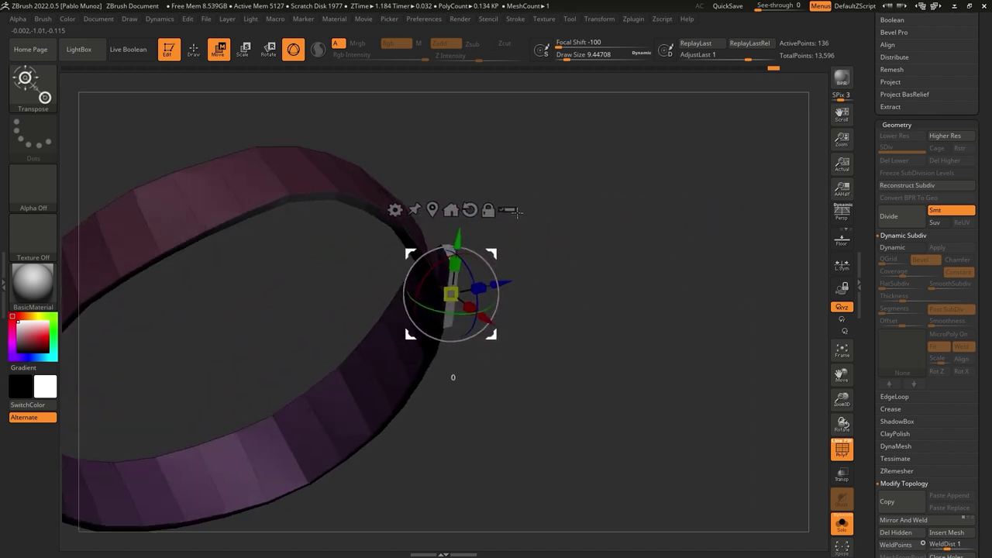
left_click_drag(492, 261, 501, 254)
right_click_drag(501, 254, 479, 272)
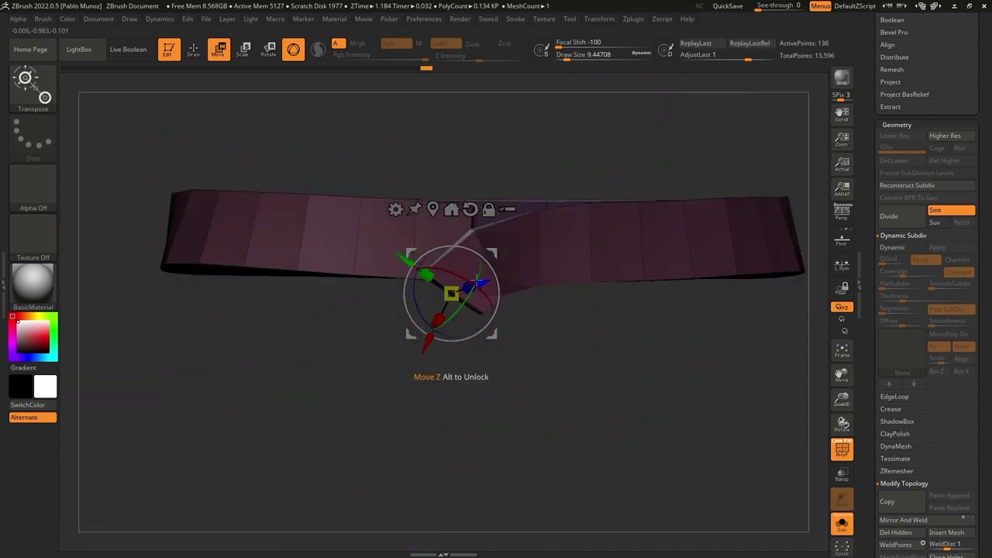
left_click_drag(480, 269, 455, 316)
right_click_drag(457, 316, 512, 302)
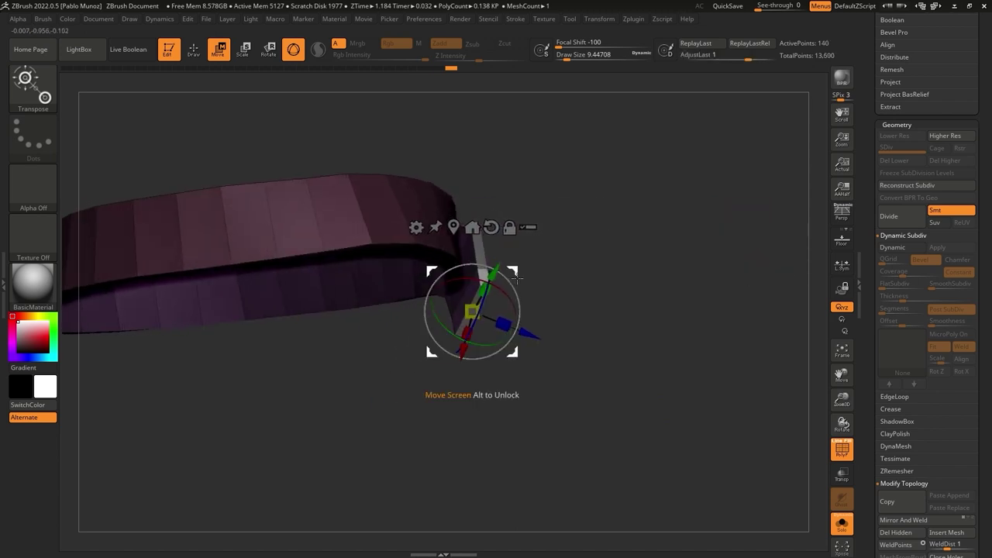
Adjust the strap end below the belt and extrude another segment that starts bending underneath it
left_click_drag(515, 272, 503, 274)
left_click_drag(482, 346, 469, 346)
right_click_drag(538, 307, 598, 286)
left_click_drag(503, 293, 471, 273)
left_click_drag(455, 337, 426, 339)
right_click_drag(431, 331, 474, 303)
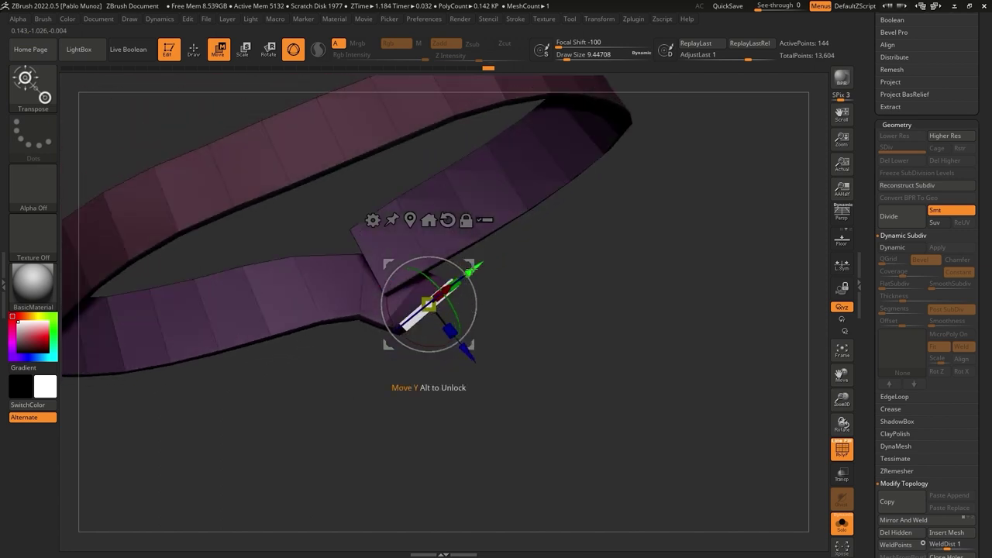
Rotate and reposition the newest strap segment so it curves back beneath the overlapping belt end
left_click_drag(470, 264, 465, 253)
right_click_drag(474, 291, 509, 235)
left_click_drag(472, 291, 470, 277)
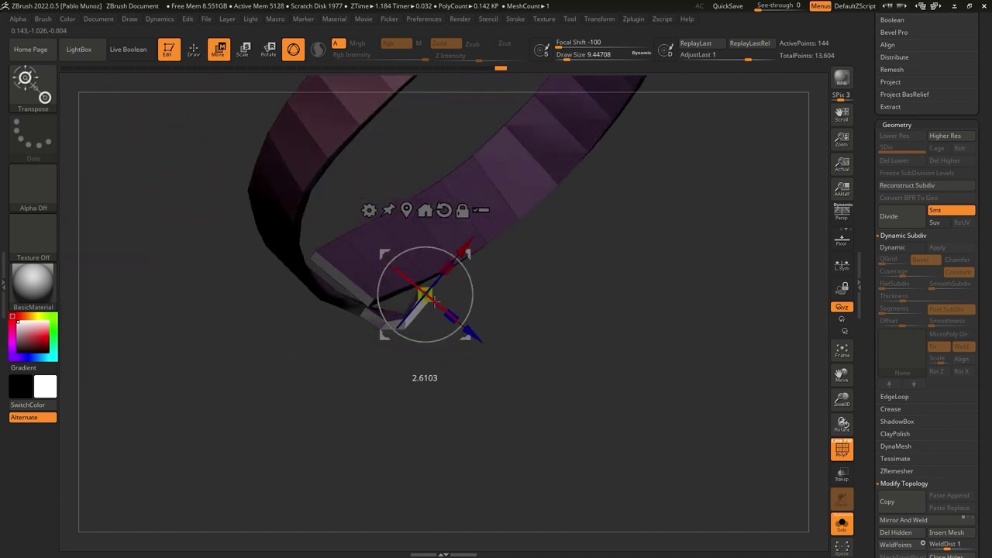
right_click_drag(434, 302, 421, 334)
right_click_drag(471, 307, 475, 313)
Extrude the next strap segment up behind the belt, then move and scale its end
left_click_drag(466, 254, 461, 223, "ctrl")
right_click_drag(419, 281, 439, 273)
left_click_drag(443, 272, 434, 235)
right_click_drag(440, 237, 552, 280)
right_click_drag(496, 325, 474, 289)
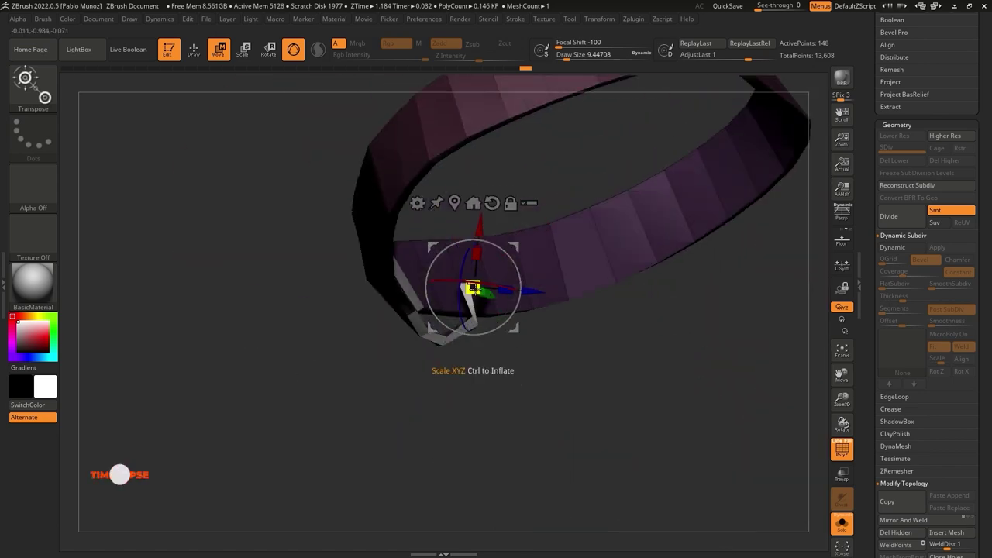
left_click_drag(473, 286, 462, 283)
Continue extruding and rotating segments to wrap the strap up over the belt's top edge and down in front
right_click_drag(495, 310, 459, 232)
right_click_drag(496, 263, 439, 272)
left_click_drag(439, 272, 434, 256, "ctrl")
right_click_drag(465, 248, 496, 260)
left_click_drag(505, 249, 546, 309, "ctrl")
right_click_drag(496, 325, 549, 310)
left_click_drag(593, 358, 588, 316)
left_click_drag(588, 303, 603, 354)
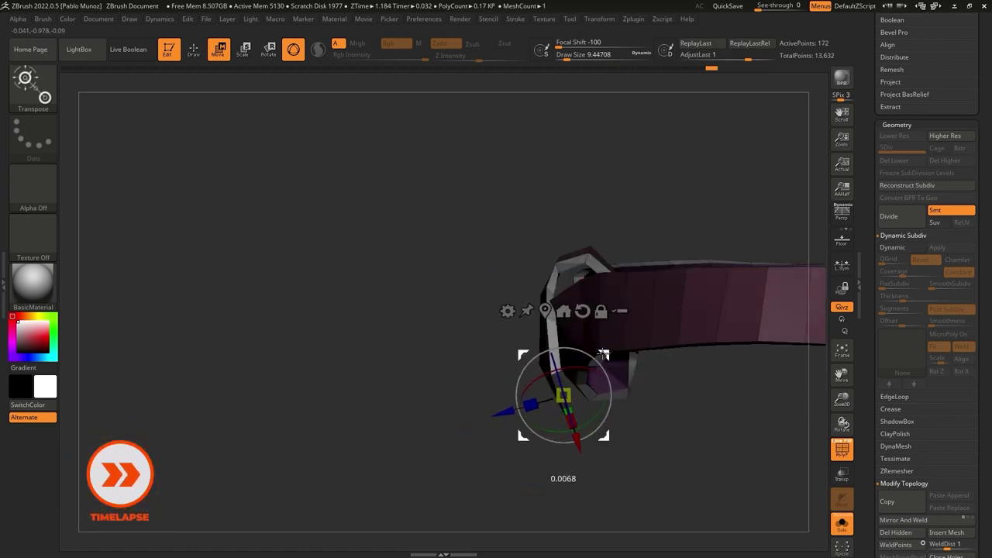
Bend the strap through the knot loop and extrude further segments downward to form a hanging belt tail
right_click_drag(496, 326, 542, 310)
left_click_drag(592, 345, 569, 365)
right_click_drag(465, 434, 527, 372)
left_click_drag(535, 331, 556, 341)
right_click_drag(563, 385, 450, 341)
left_click_drag(431, 388, 442, 412, "ctrl")
right_click_drag(496, 349, 435, 349)
left_click_drag(435, 348, 436, 403, "ctrl")
Return to Draw mode, check the knot from several angles and clear the mask from the belt
key("q")
mouse_move(512, 356)
right_mouse_down()
mouse_move(531, 306)
mouse_move(532, 362)
mouse_move(546, 305)
right_mouse_up()
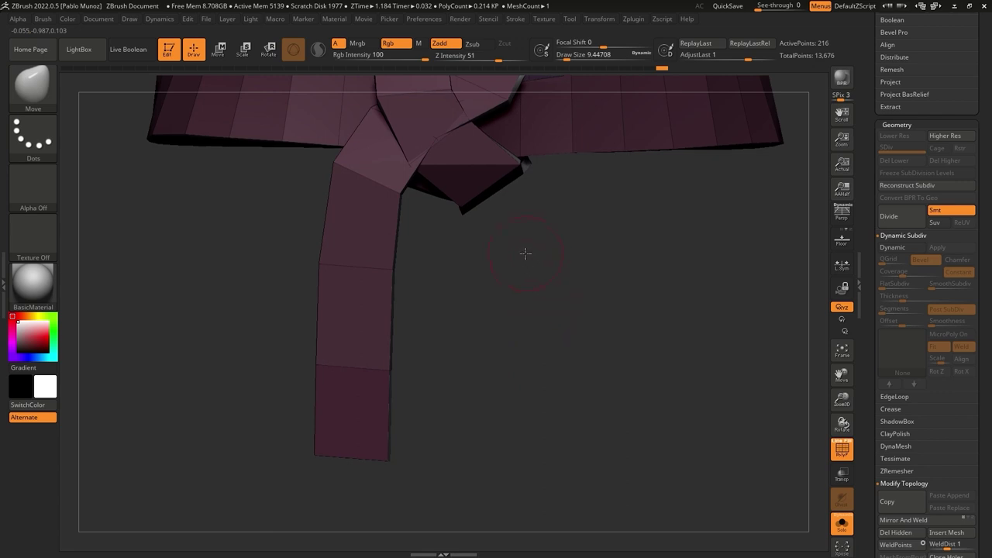
right_click_drag(525, 253, 493, 340)
left_click_drag(494, 339, 457, 286)
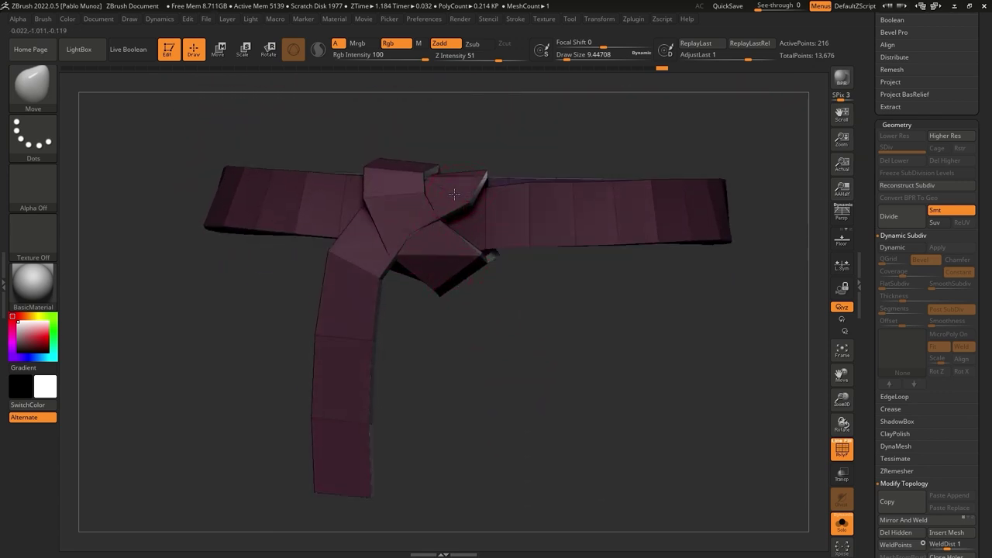
mouse_move(454, 194)
right_mouse_down()
mouse_move(425, 215)
mouse_move(453, 210)
right_mouse_up()
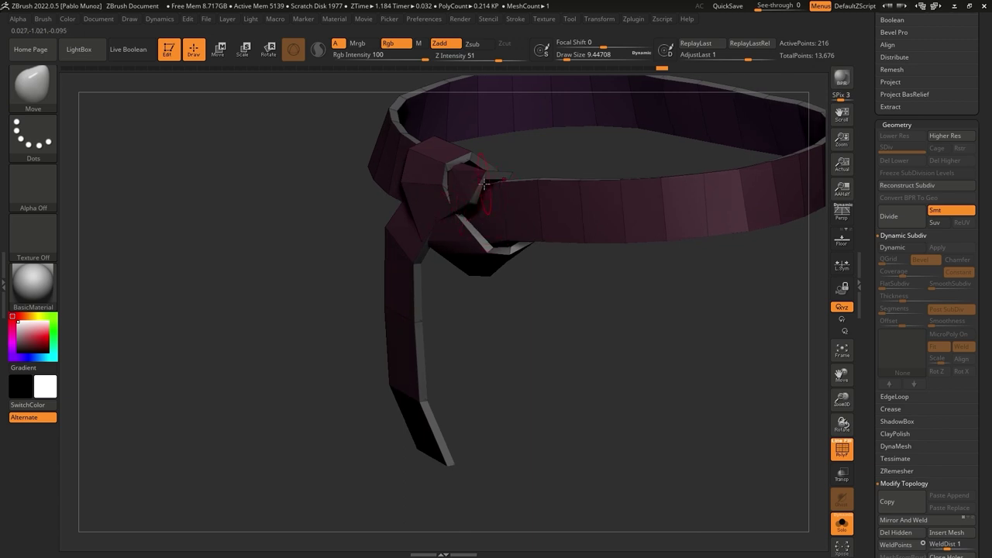
left_click_drag(378, 217, 460, 184)
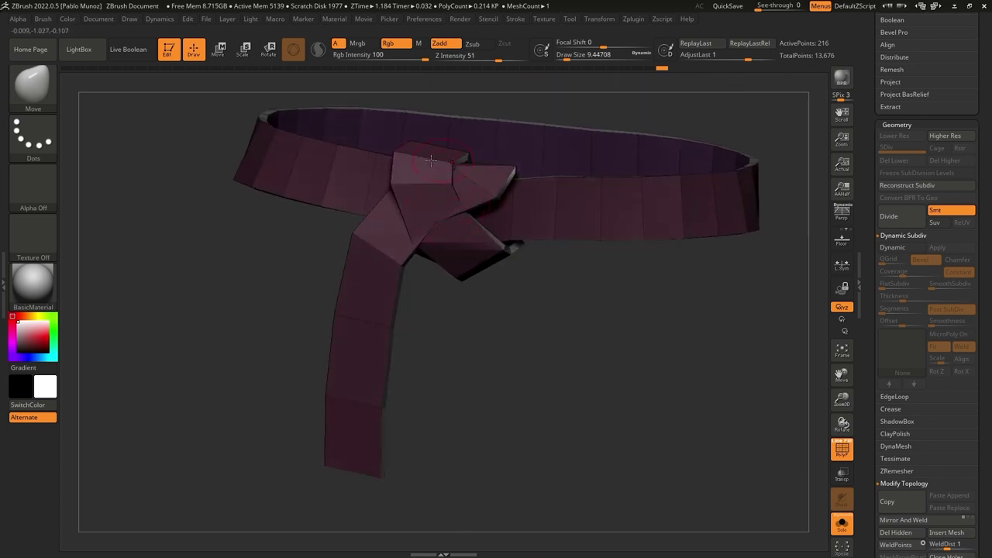
left_click_drag(518, 320, 528, 353)
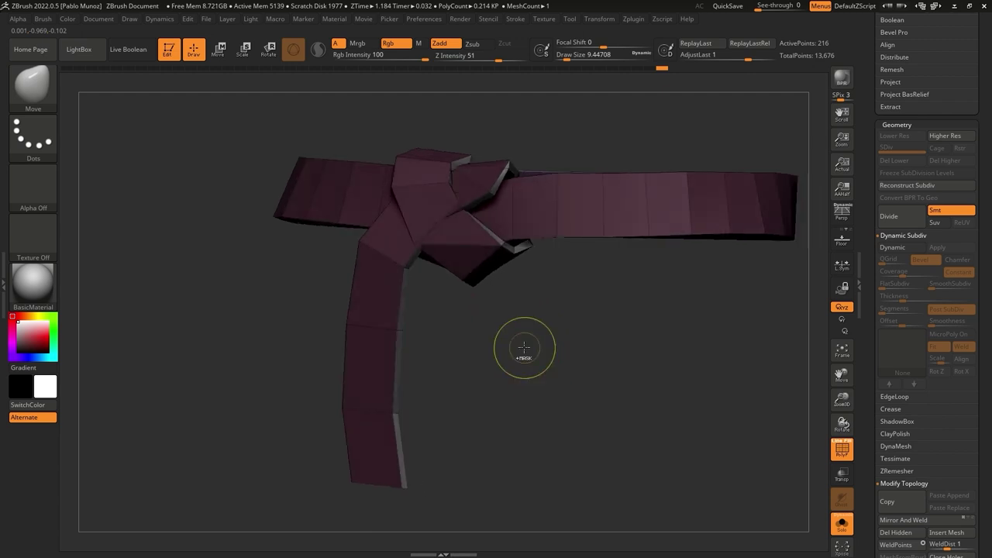
left_click_drag(505, 317, 574, 332, "ctrl")
left_click_drag(539, 285, 550, 297)
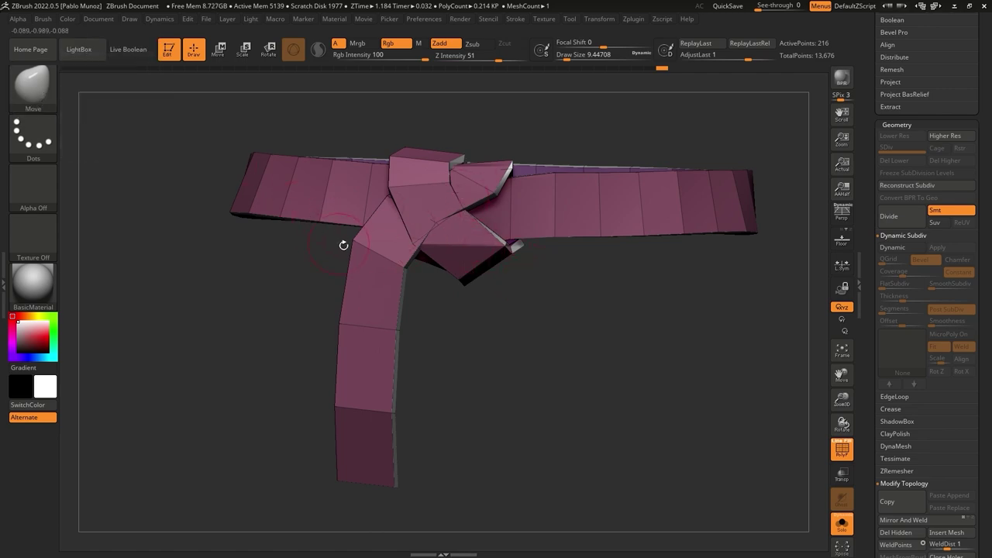
Select the Move Topological brush and turn off its AccuCurve option
key("b")
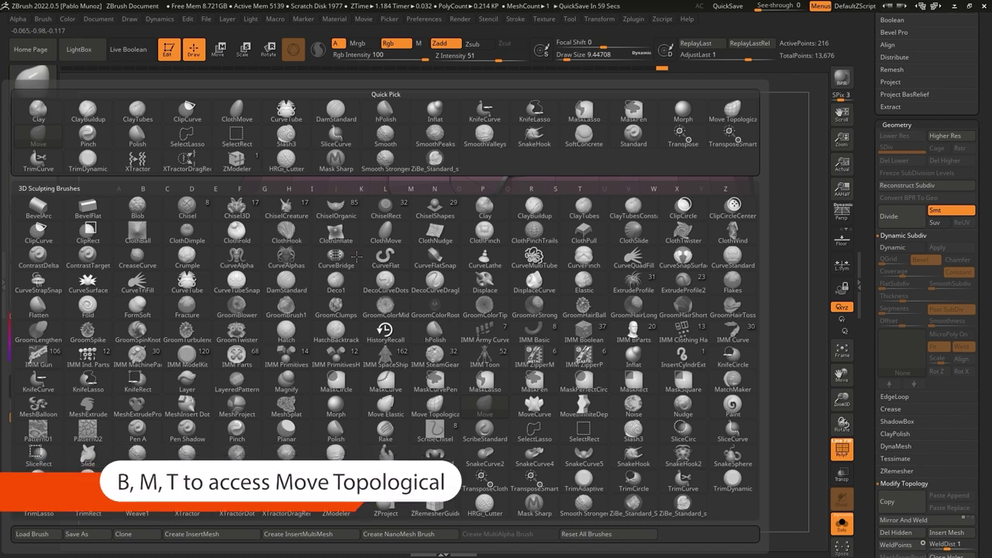
key("m")
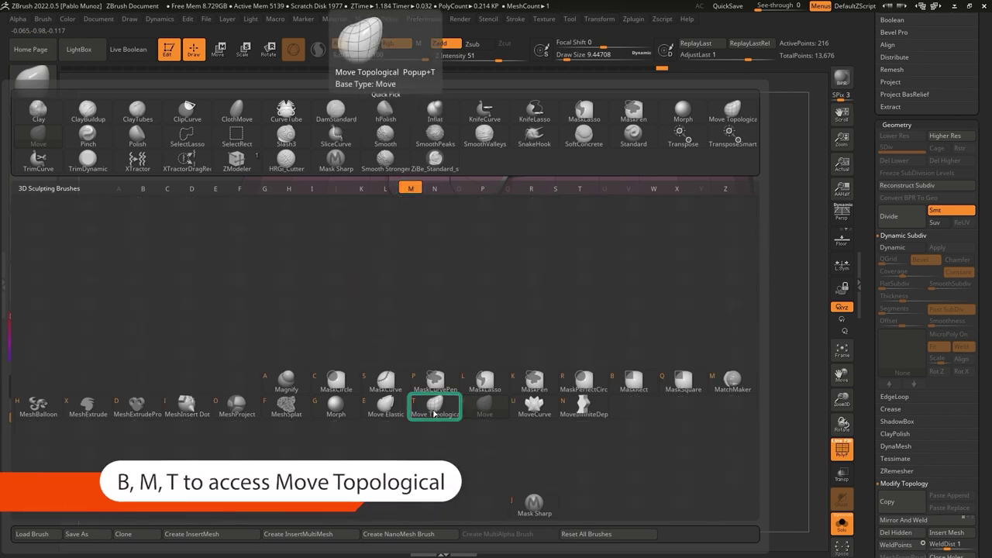
key("t")
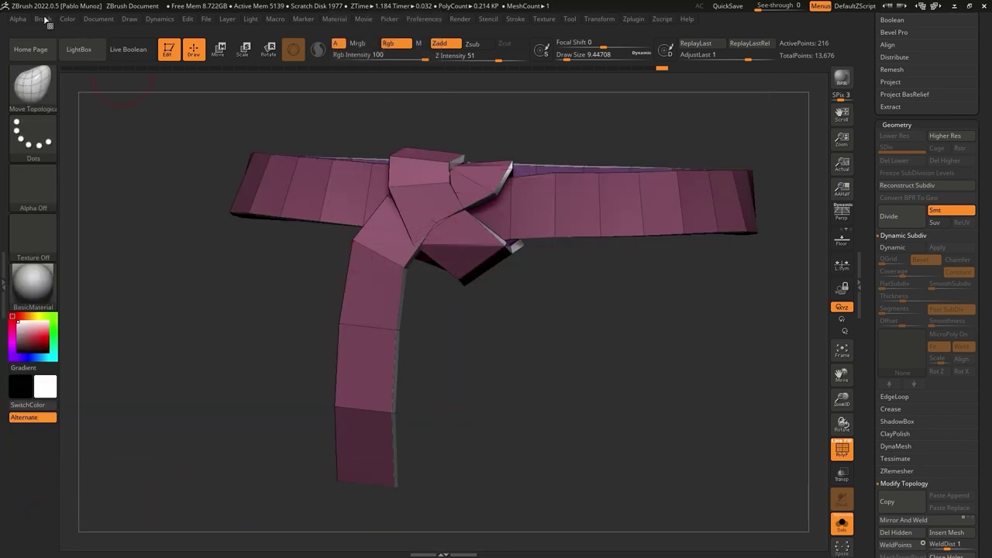
left_click(43, 19)
scroll(157, 321, "down", 10)
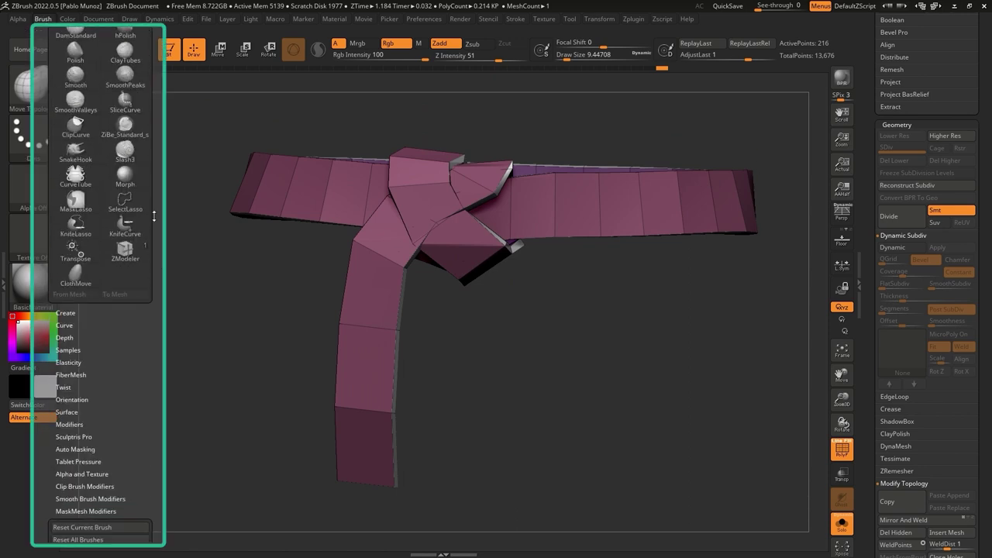
left_click(63, 234)
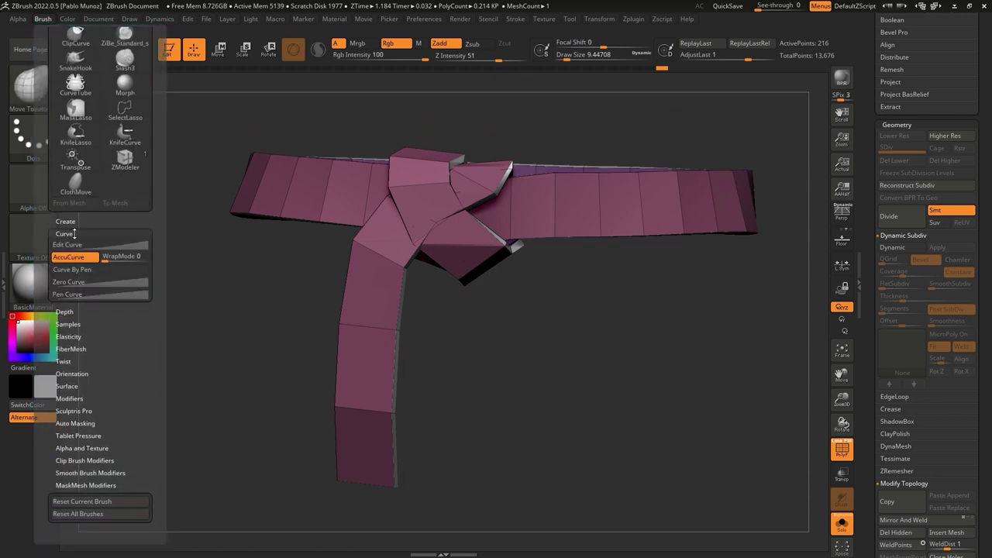
left_click(87, 258)
left_click(84, 258)
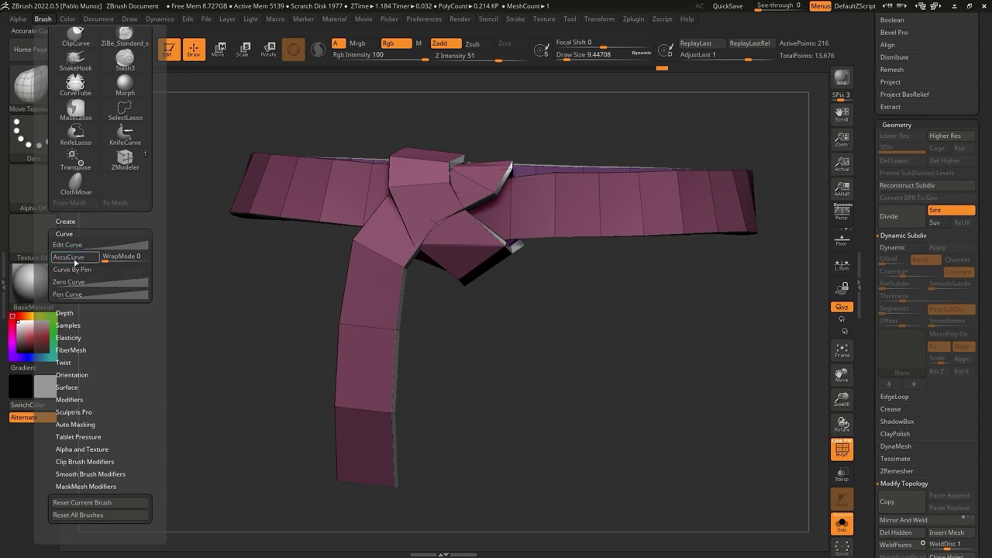
Set the draw size to about 3.67 and push the knot loop's peaked upper corner down toward the belt
key("space")
left_click_drag(433, 187, 436, 187)
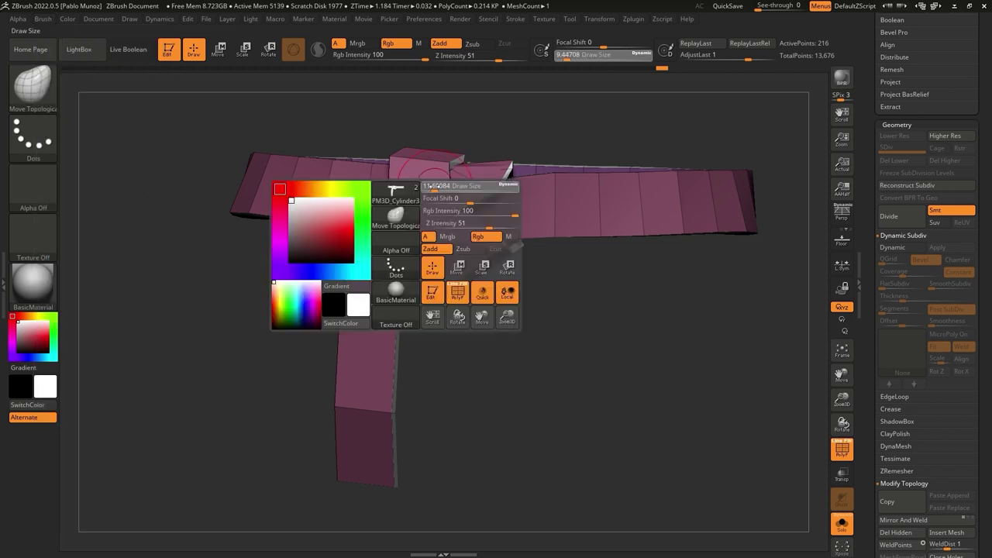
mouse_move(436, 187)
right_mouse_down("ctrl")
mouse_move(449, 259)
mouse_move(432, 222)
right_mouse_up("ctrl")
key("space")
left_click_drag(432, 222, 435, 222)
right_click_drag(434, 222, 474, 211)
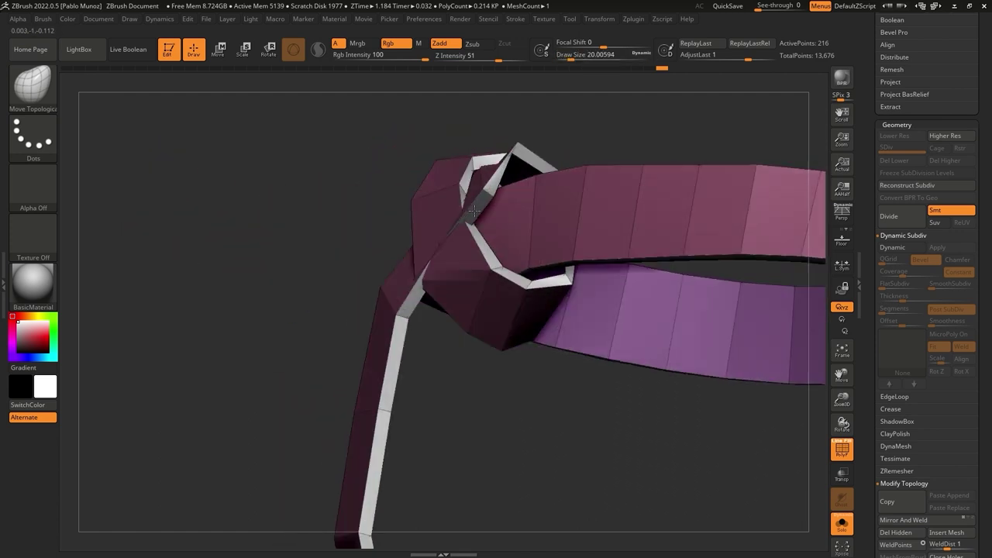
key("space")
left_click_drag(509, 168, 505, 169)
mouse_move(510, 165)
right_mouse_down("ctrl")
mouse_move(520, 193)
mouse_move(515, 179)
right_mouse_up("ctrl")
left_click_drag(511, 179, 634, 238)
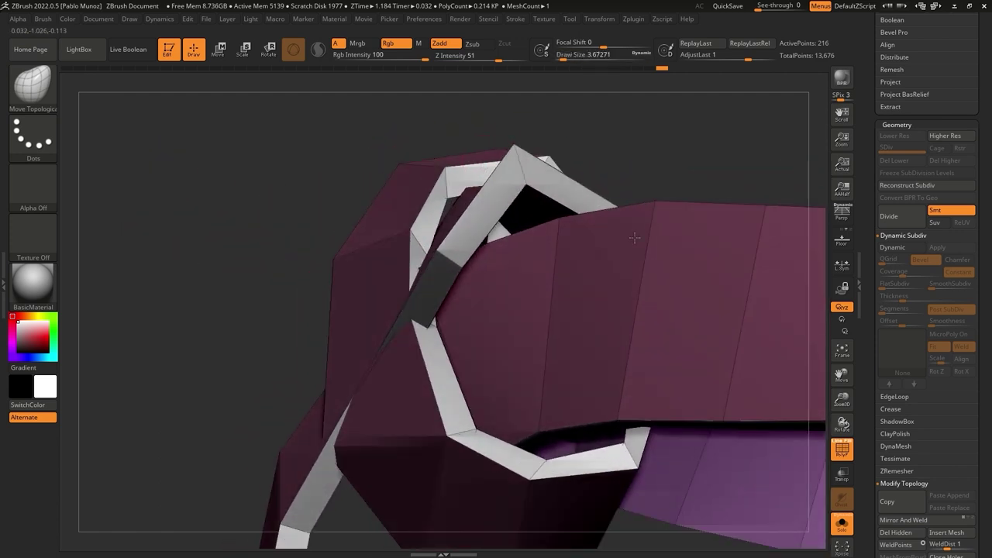
left_click_drag(513, 152, 521, 190)
right_click_drag(515, 260, 510, 242, "ctrl")
Set the draw size to about 25 and pull the knot's front loop and the adjoining tail fold into a tighter shape
key("space")
left_click_drag(488, 269, 470, 265)
mouse_move(490, 267)
right_mouse_down()
mouse_move(503, 303)
mouse_move(505, 291)
right_mouse_up()
left_click_drag(505, 289, 500, 299)
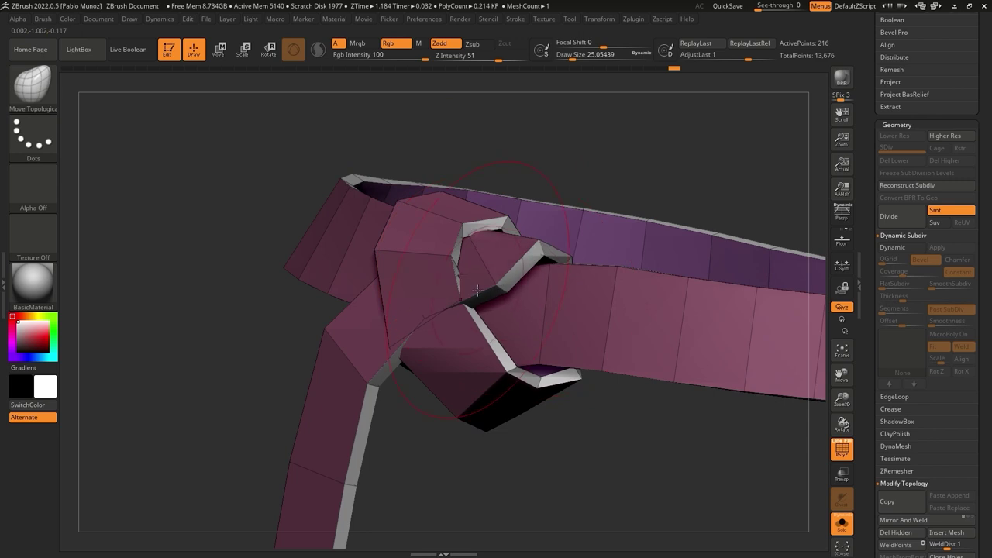
right_click_drag(501, 299, 467, 309)
left_click_drag(467, 308, 458, 321)
left_click_drag(374, 357, 368, 353)
right_click_drag(369, 354, 387, 347)
left_click_drag(372, 347, 383, 351)
left_click_drag(338, 253, 346, 253)
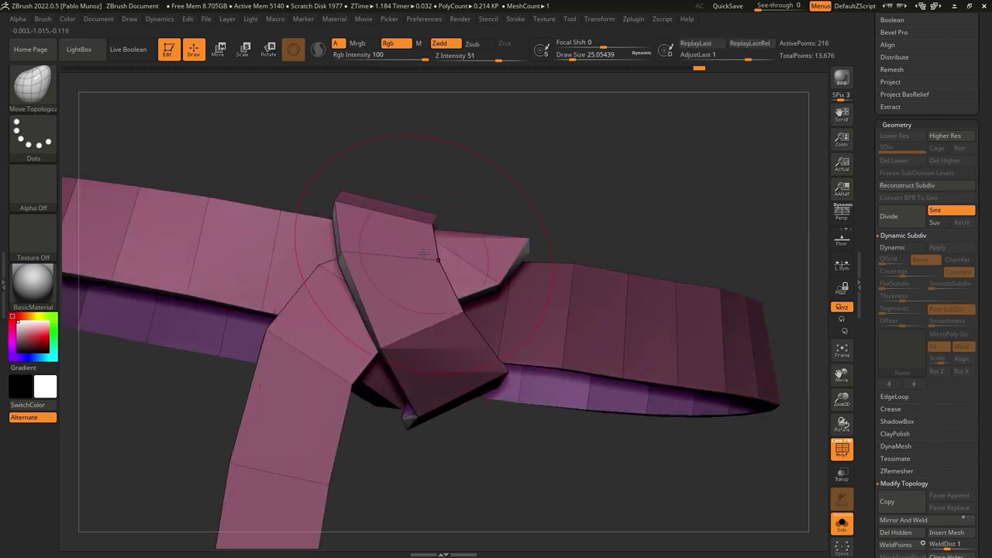
Reduce the draw size to about 8.4 and about 15.6 while pulling in the corners of the knot's lower rear fold
right_click_drag(424, 253, 403, 212)
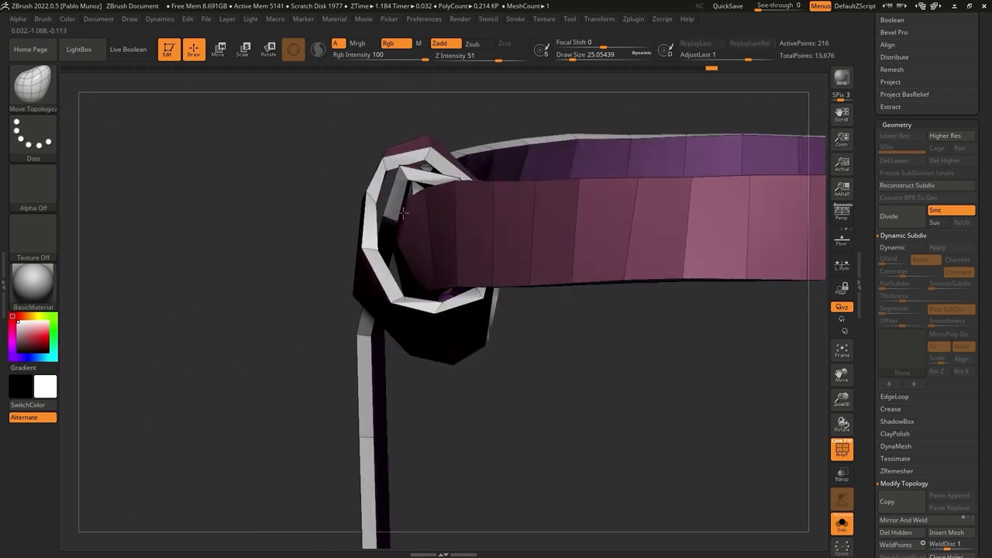
right_click_drag(397, 310, 462, 142)
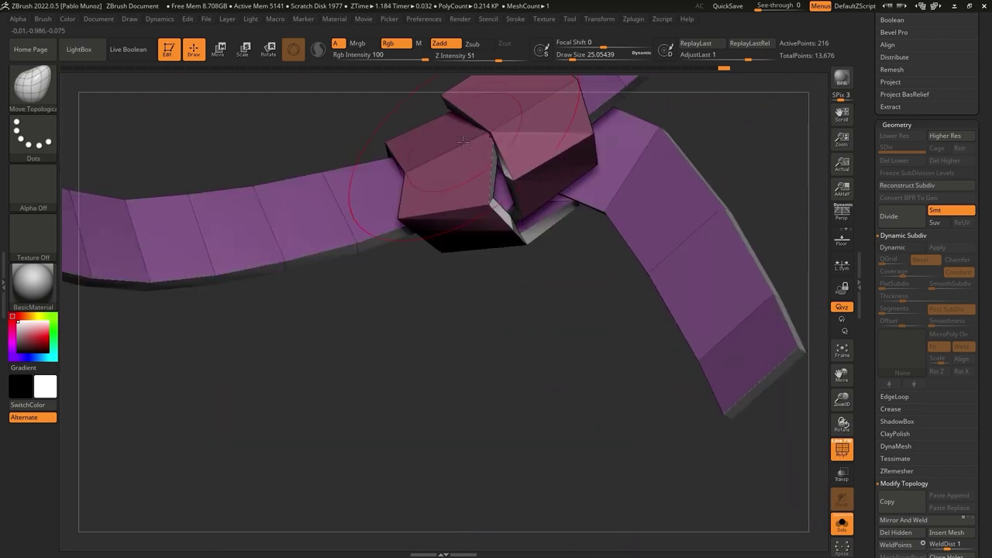
left_click_drag(474, 210, 499, 195)
key("space")
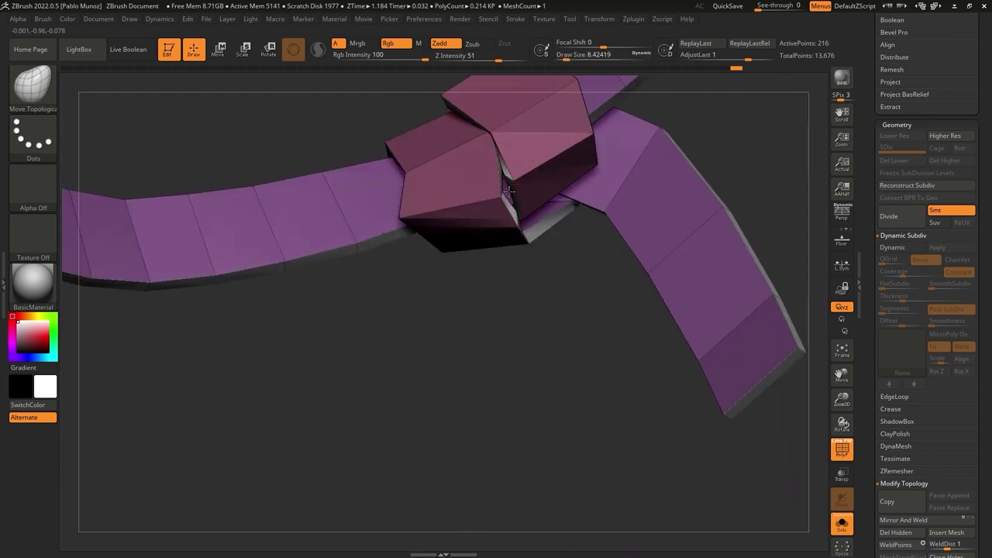
key("space")
left_click_drag(404, 224, 424, 207)
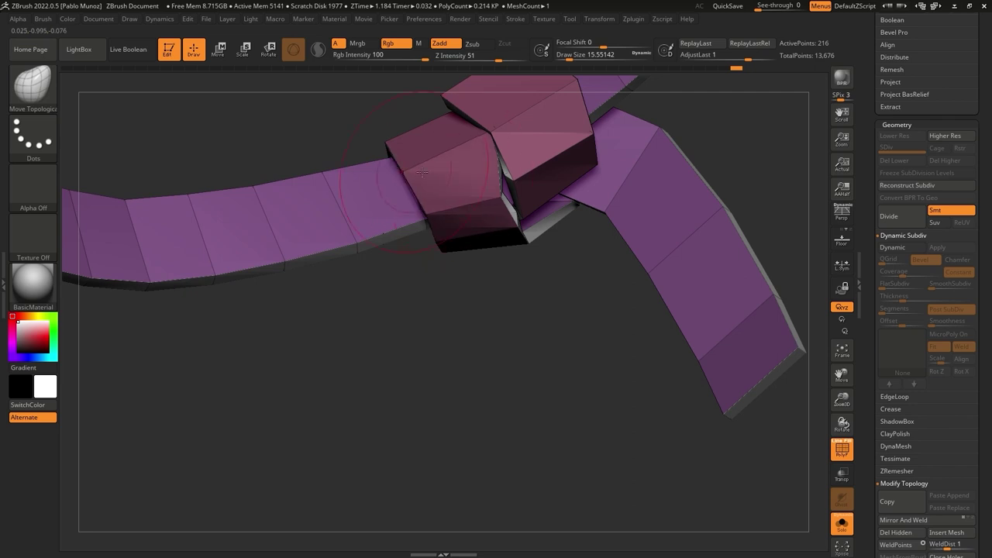
Fine-tune the knot's inner fold corners with a draw size of about 1.8, and set the draw size to about 14.2
right_click_drag(465, 221, 503, 179)
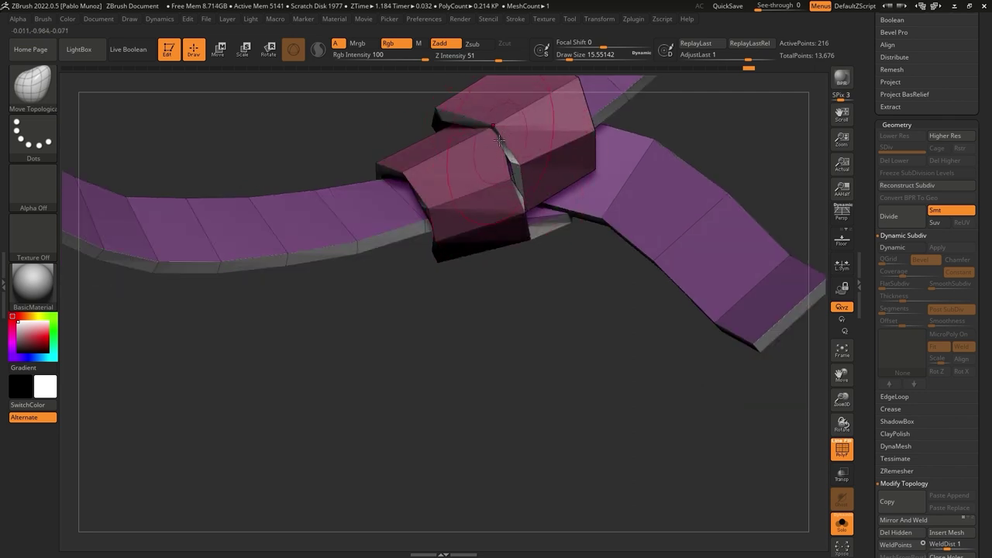
mouse_move(542, 149)
right_mouse_down()
mouse_move(547, 200)
mouse_move(571, 231)
right_mouse_up()
key("space")
left_click_drag(543, 199, 534, 199)
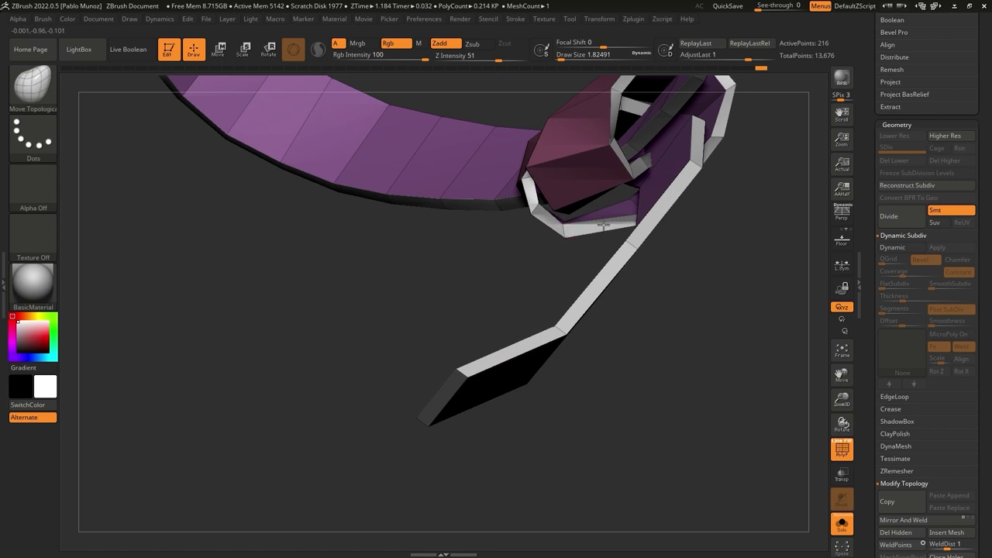
right_click_drag(625, 200, 620, 166)
key("space")
left_click_drag(622, 164, 630, 164)
mouse_move(620, 166)
right_mouse_down()
mouse_move(612, 198)
mouse_move(604, 172)
mouse_move(496, 159)
mouse_move(547, 158)
mouse_move(514, 213)
mouse_move(527, 147)
mouse_move(401, 245)
mouse_move(372, 290)
right_mouse_up()
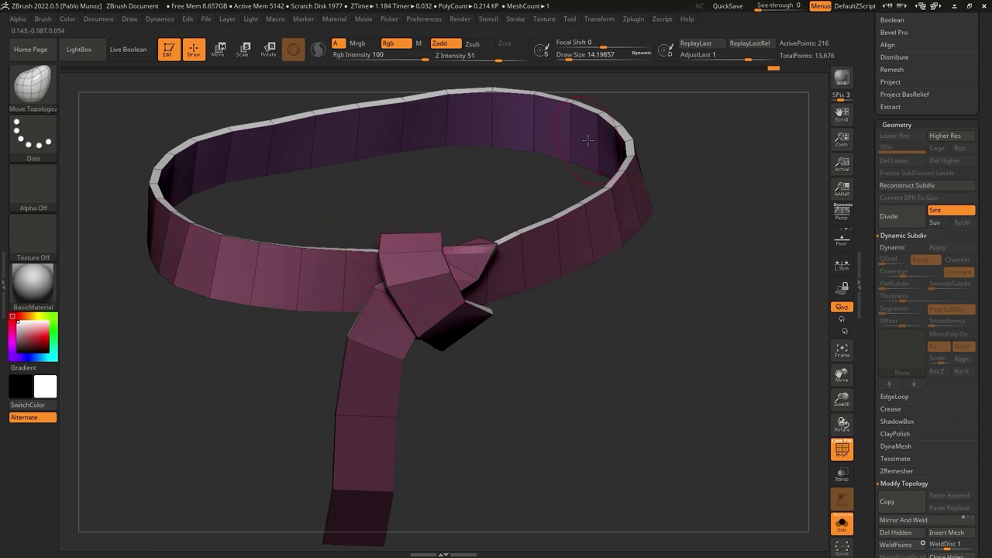
Switch to the ZModeler brush and set its edge action to Bevel with EdgeLoop Complete, Single Row and Linear Edge
right_click_drag(587, 140, 495, 320)
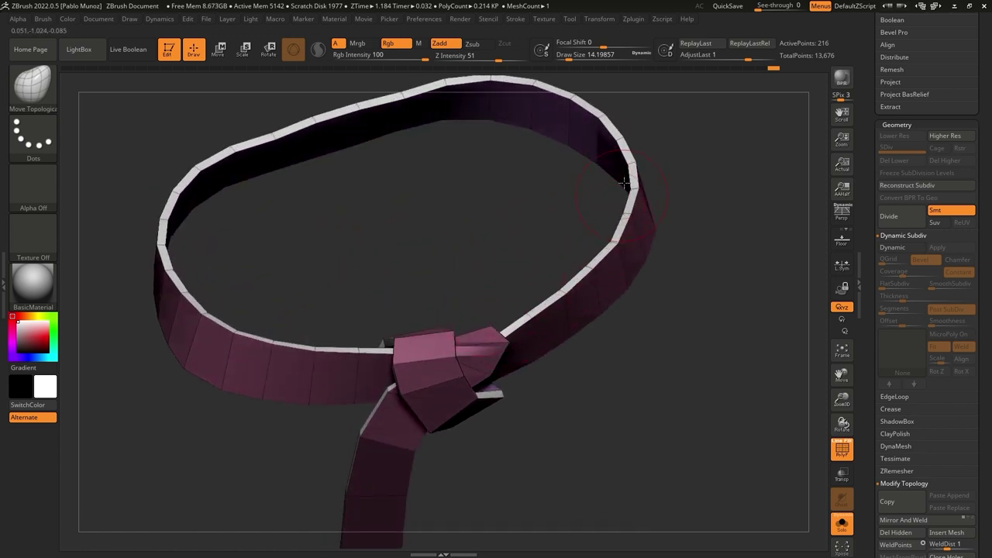
right_click_drag(629, 171, 611, 274)
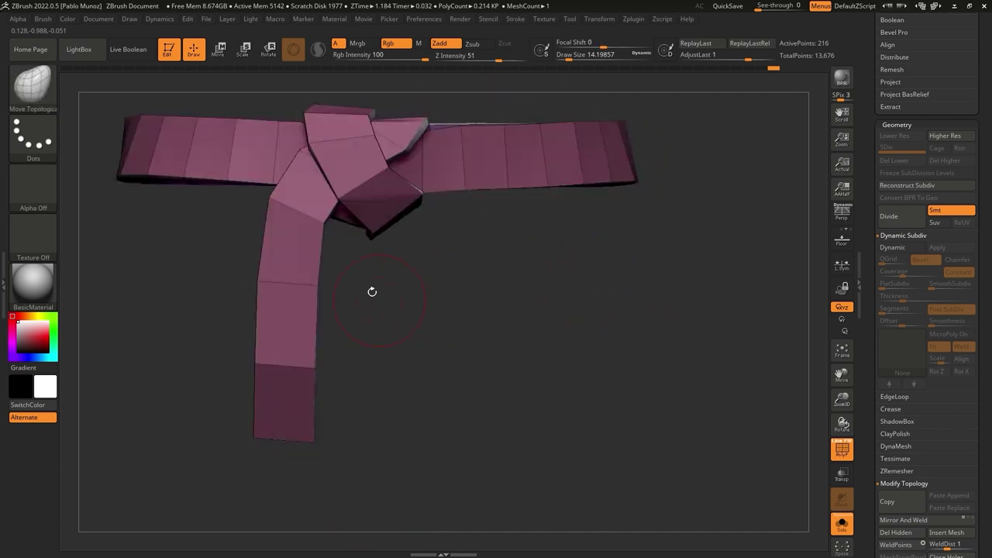
right_click_drag(372, 289, 444, 218)
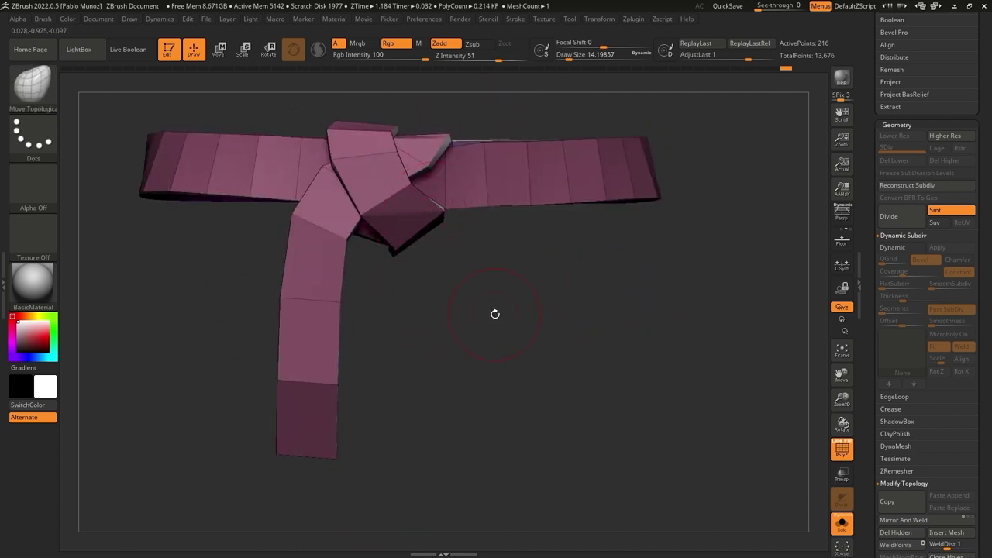
right_click_drag(495, 314, 519, 317, "alt")
right_click_drag(496, 277, 520, 292, "alt")
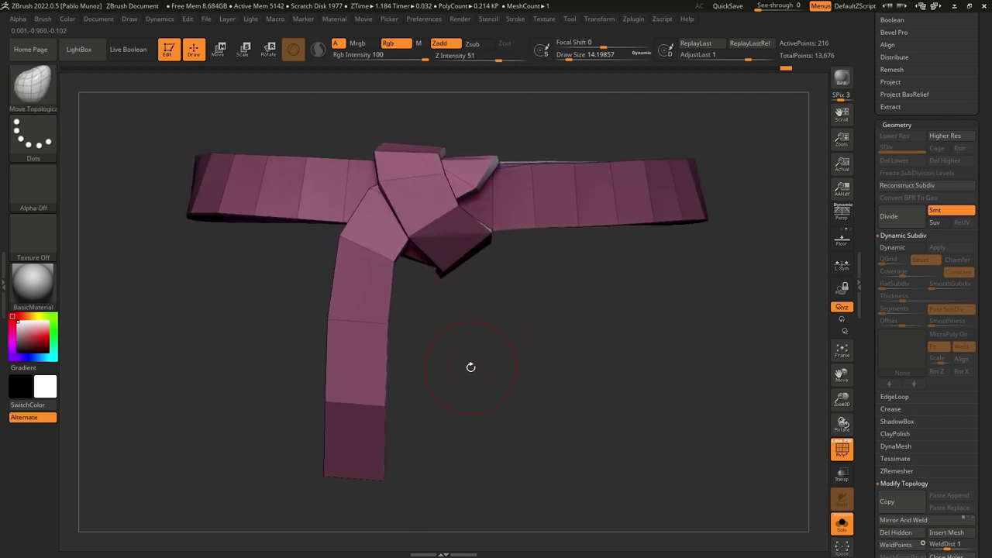
left_click(36, 98)
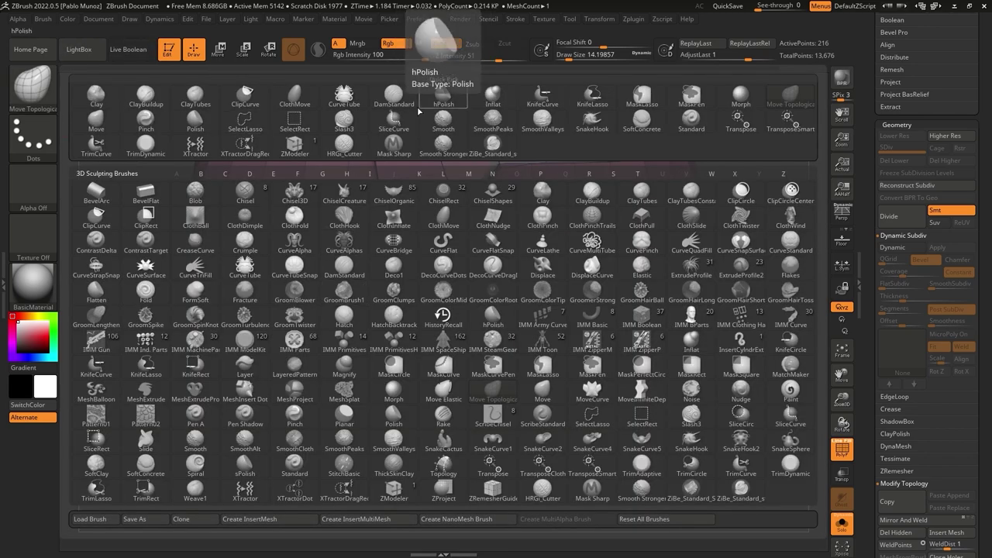
left_click(394, 490)
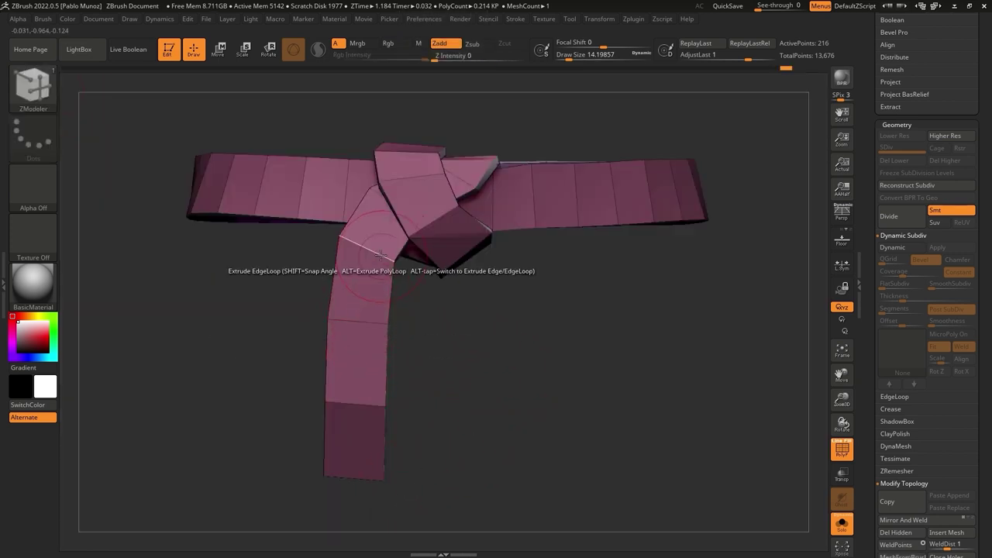
key("space")
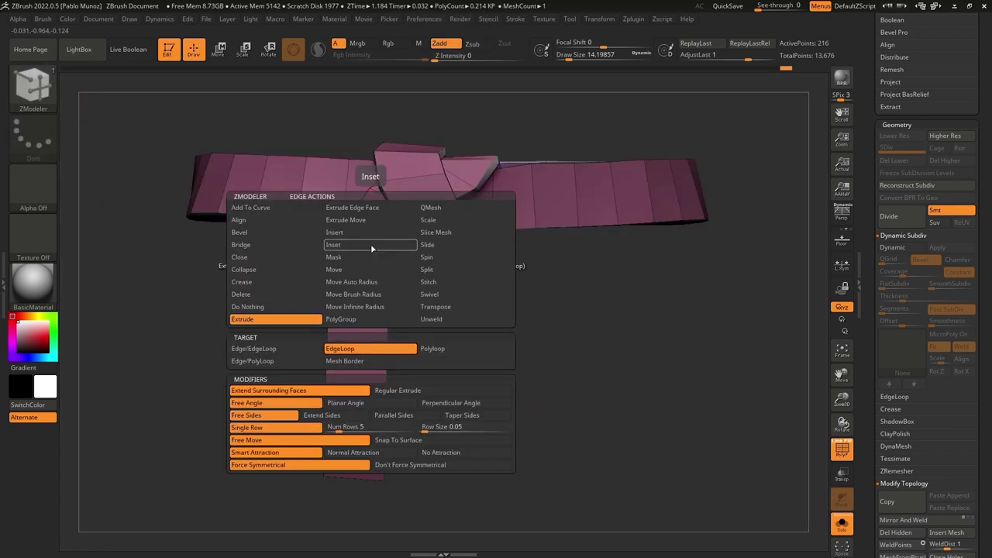
left_click(252, 233)
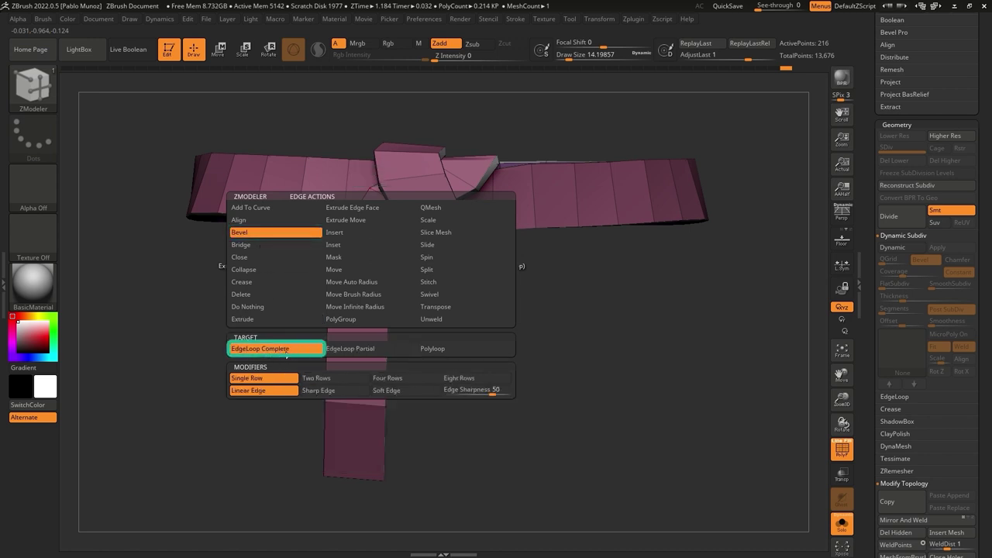
Bevel the edge loops across the knot's front fold, the tail's exit and the underside fold
left_click_drag(531, 313, 565, 295)
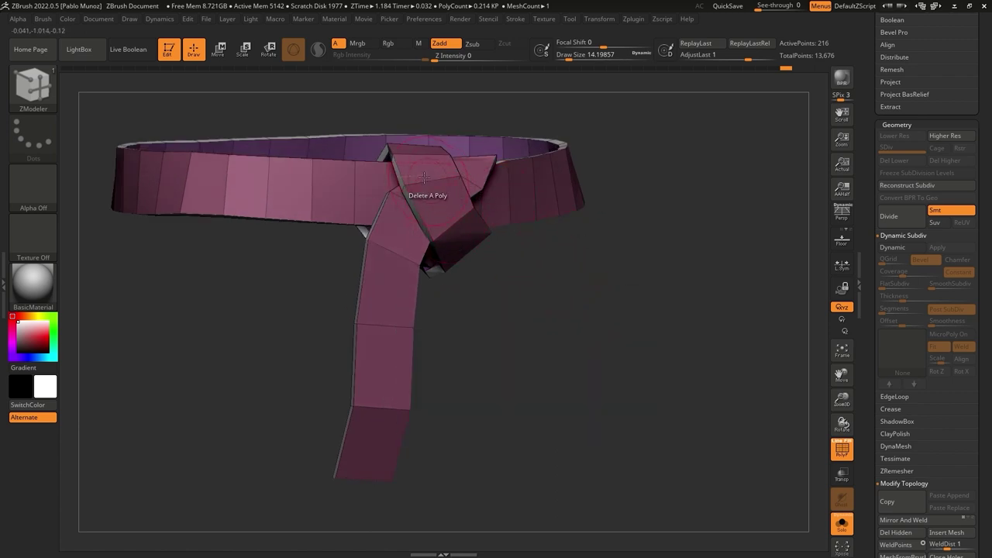
right_click_drag(447, 193, 450, 187)
right_click_drag(419, 132, 476, 226, "alt")
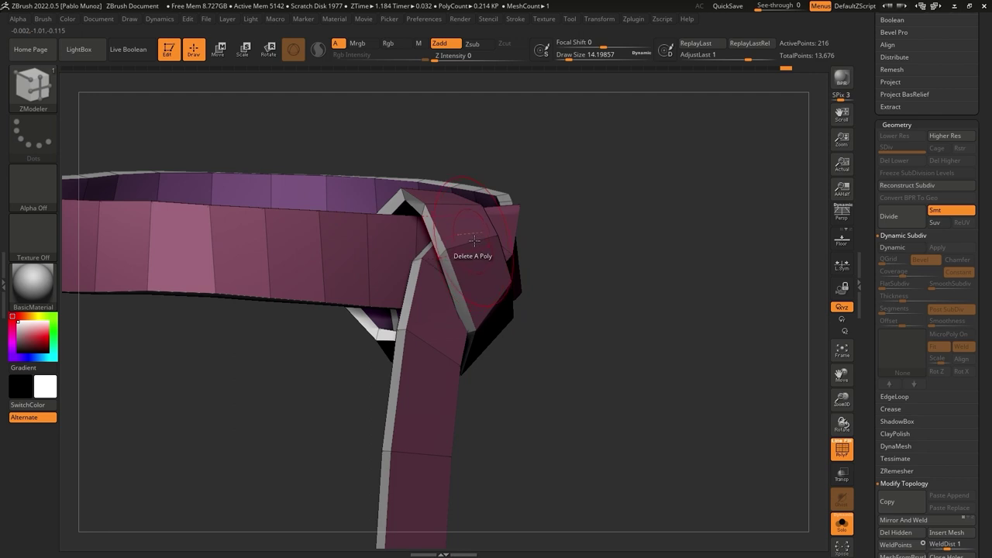
left_click(476, 235)
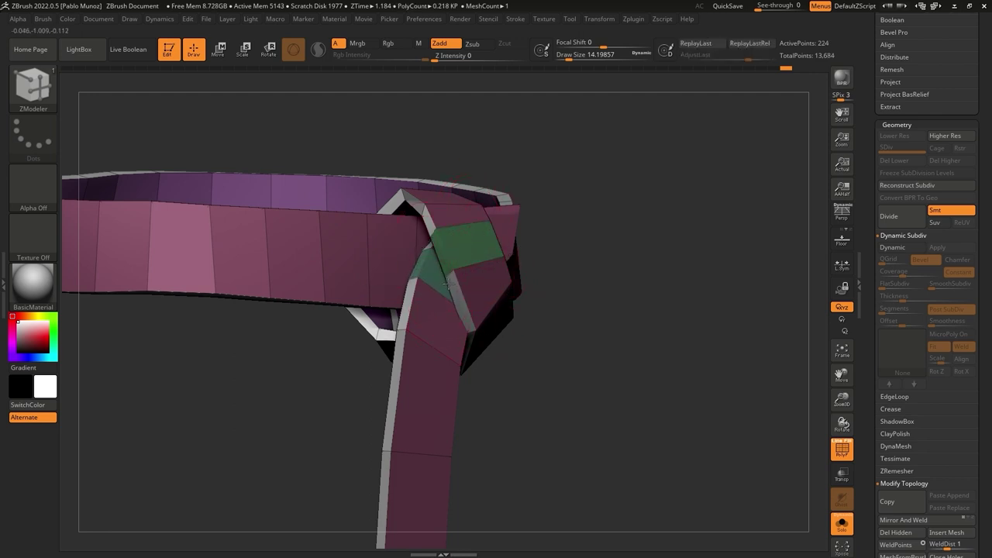
right_click_drag(447, 285, 431, 229)
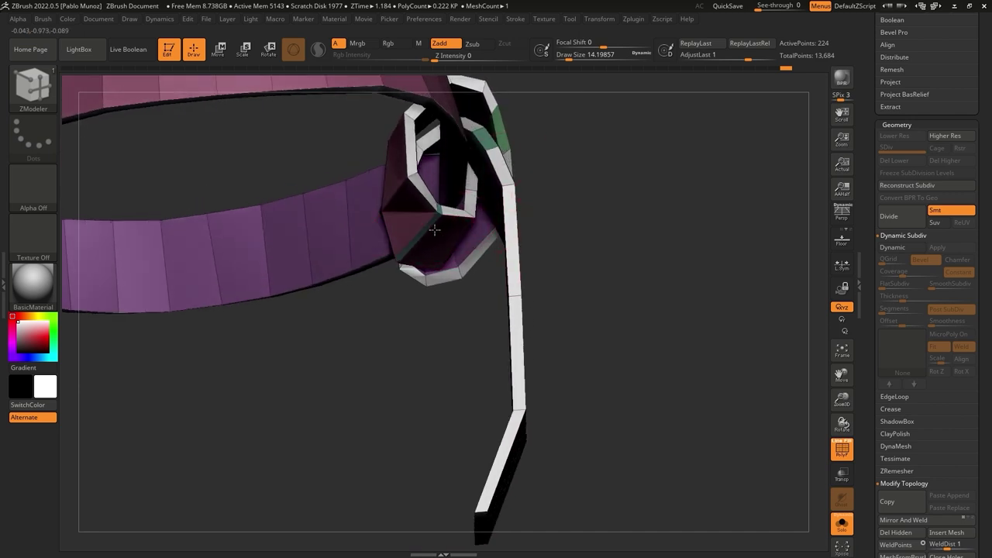
left_click(435, 229)
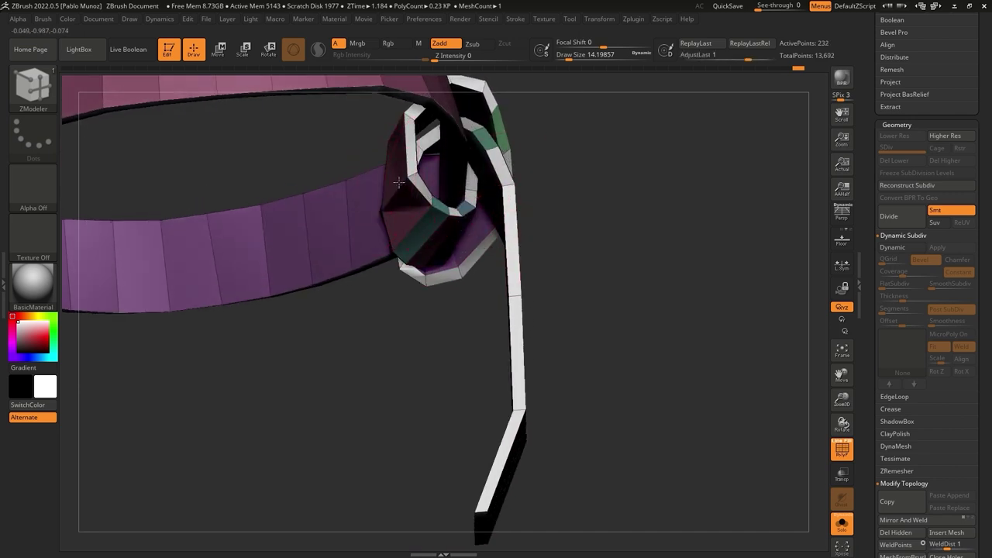
Bevel the edge loops along the knot's top fold and the lower part of its front loop
right_click_drag(406, 192, 570, 209)
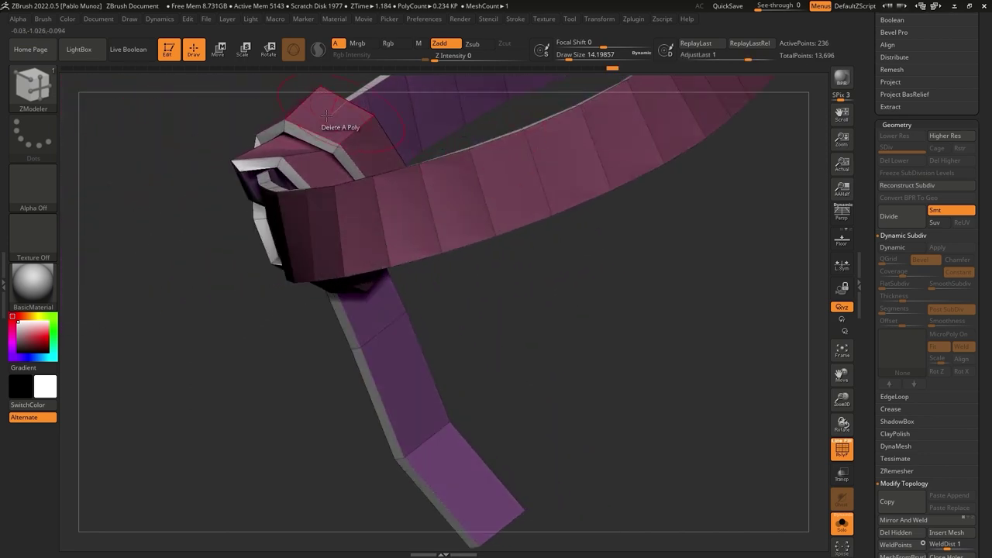
left_click_drag(300, 108, 317, 153)
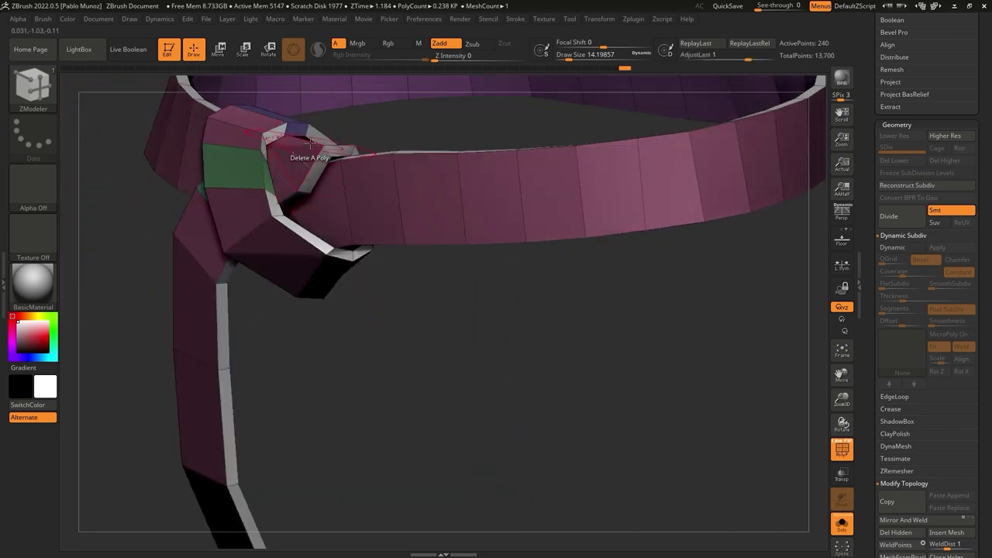
right_click_drag(321, 186, 306, 127)
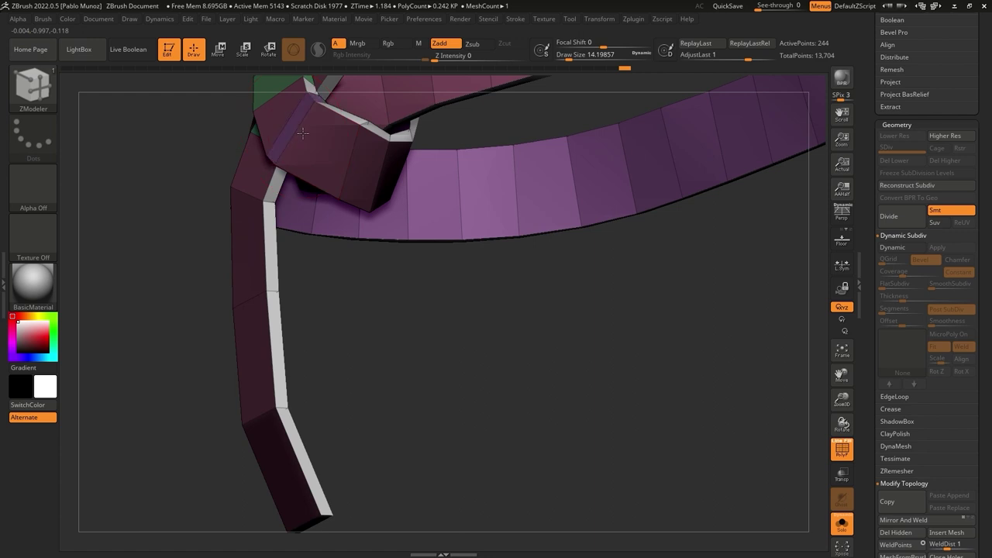
right_click_drag(309, 174, 475, 296)
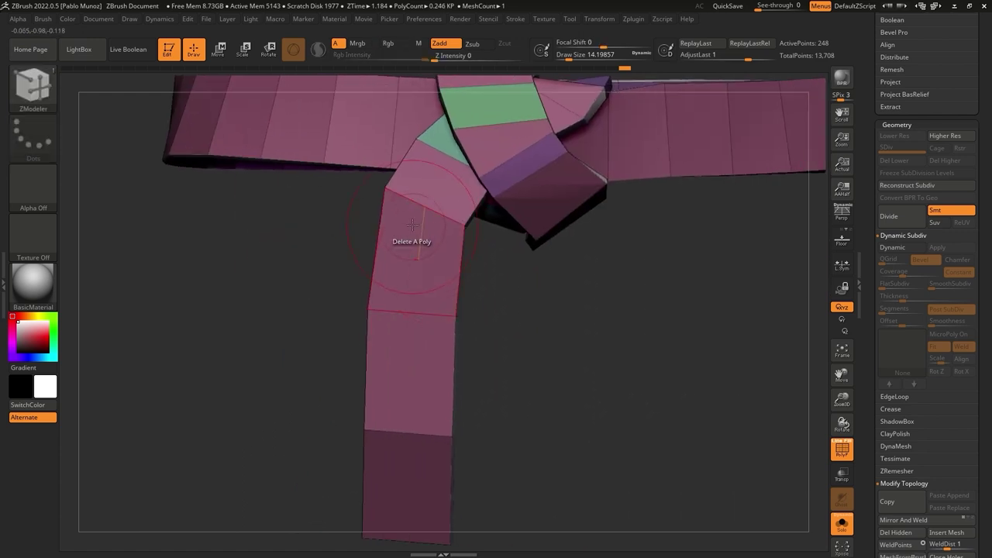
Bevel the edge loops at the tail's upper bend and on the knot's remaining rear folds
left_click_drag(434, 207, 441, 187)
key("f")
left_click_drag(551, 266, 509, 243)
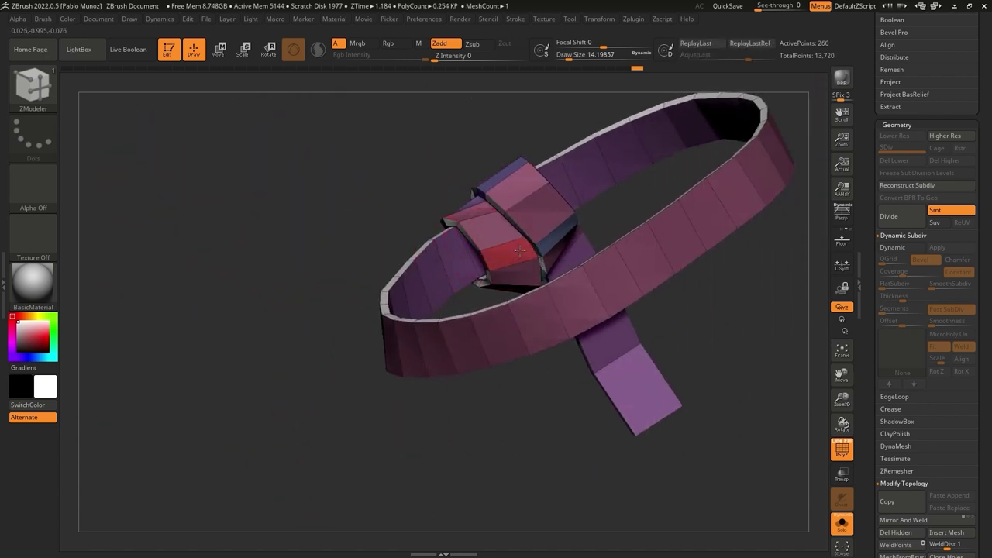
left_click(482, 220)
left_click(525, 197)
left_click_drag(823, 347, 520, 290)
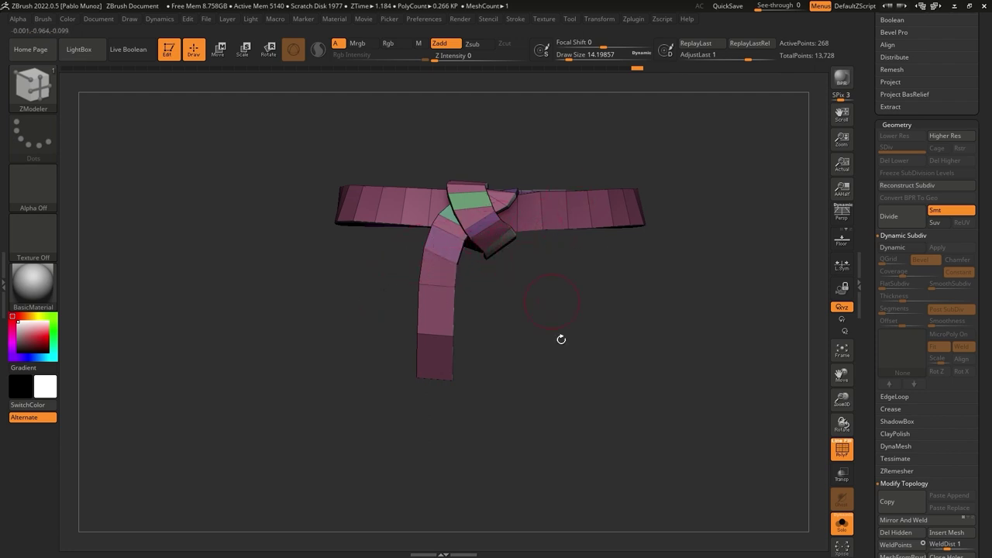
Delete the end-cap polygons at the strap's ends using the polygon Delete action with A Single Poly as target
left_click_drag(561, 339, 559, 393, "alt")
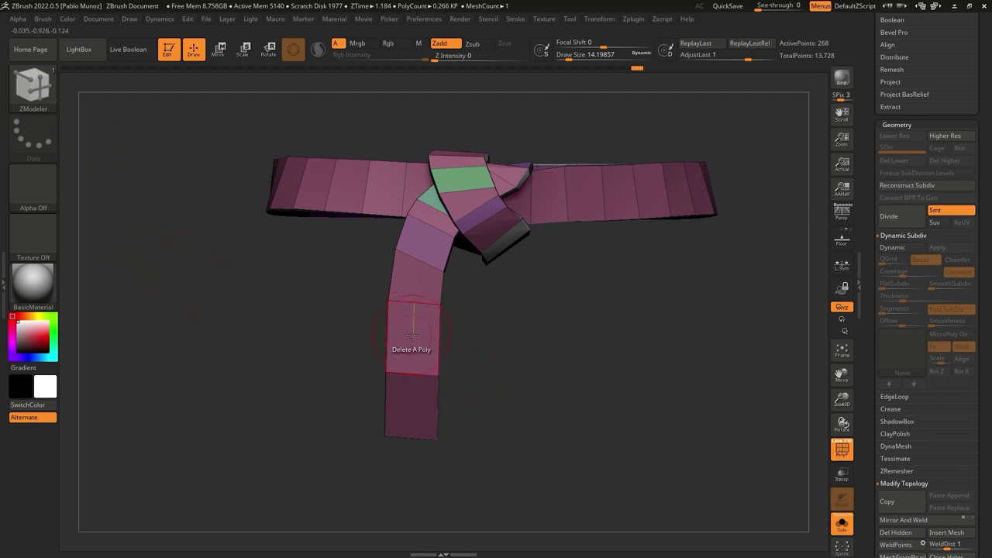
key("space")
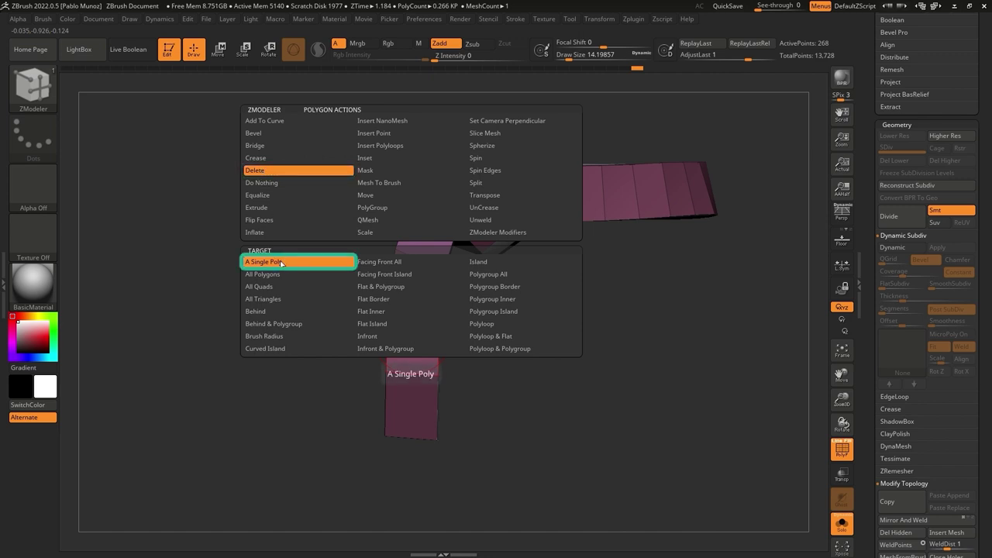
left_click_drag(578, 425, 570, 341)
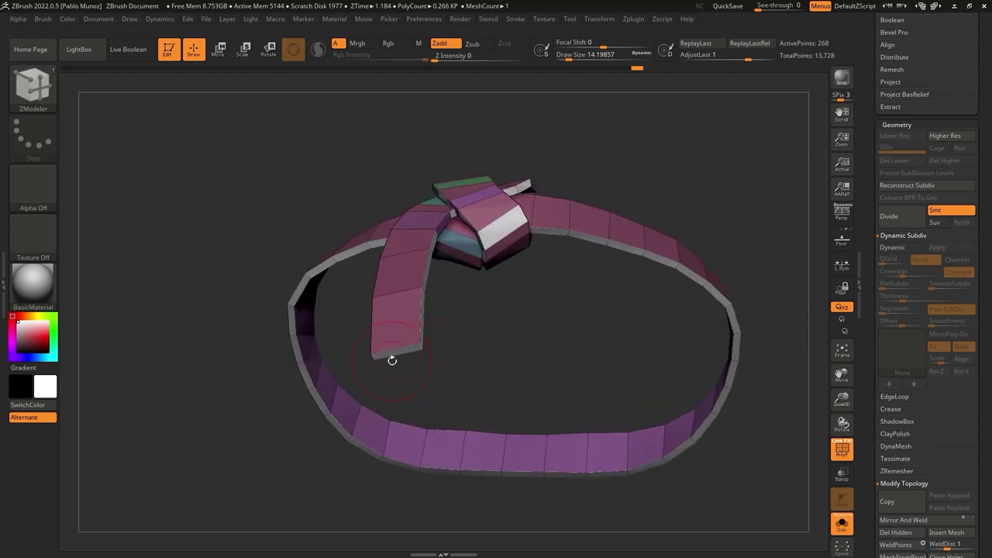
left_click_drag(392, 360, 397, 391, "alt")
left_click(353, 407)
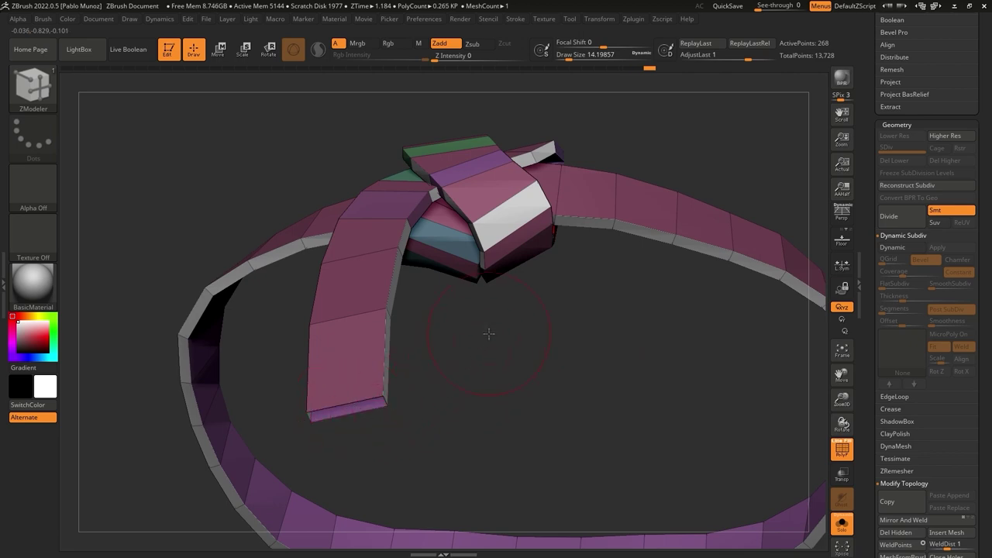
left_click_drag(480, 337, 505, 337)
right_click_drag(352, 279, 531, 152)
left_click(433, 305)
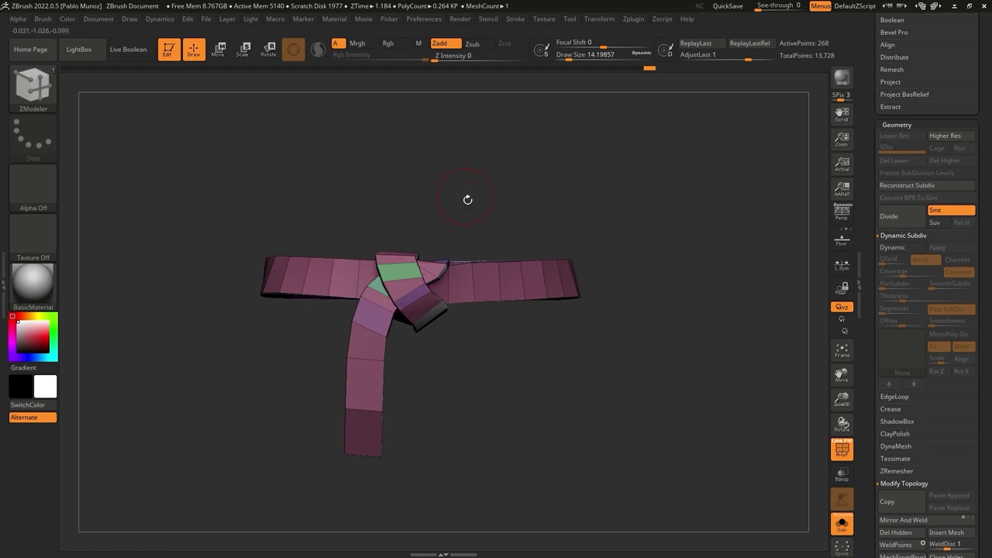
Set the visibility selection brush to SelectLasso
left_click_drag(520, 423, 554, 345, "alt")
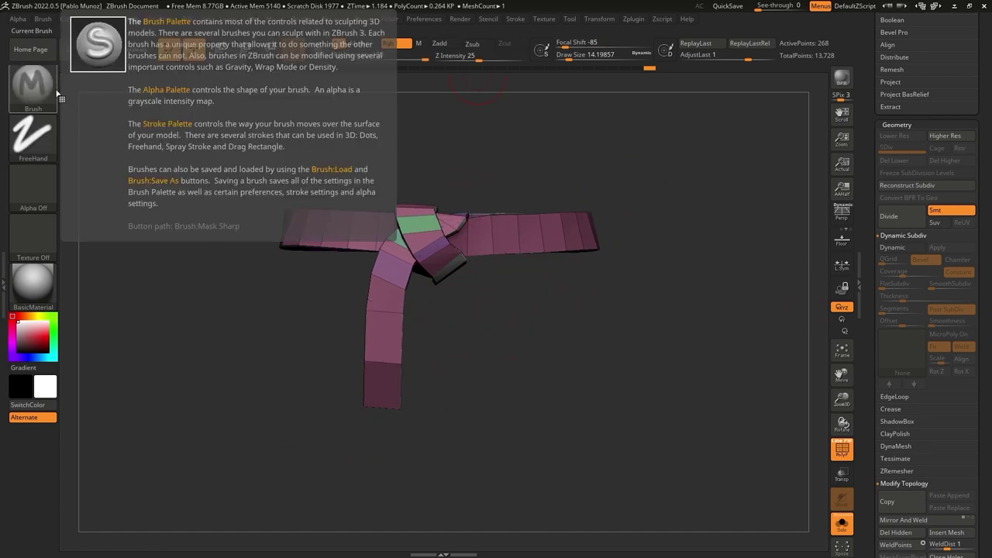
left_click(32, 91, "ctrl+shift")
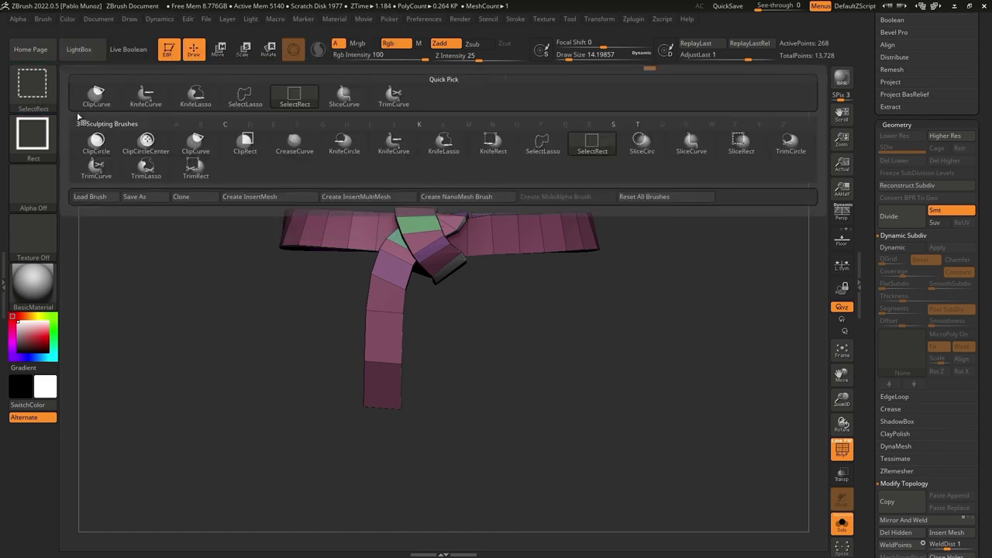
left_click(246, 96)
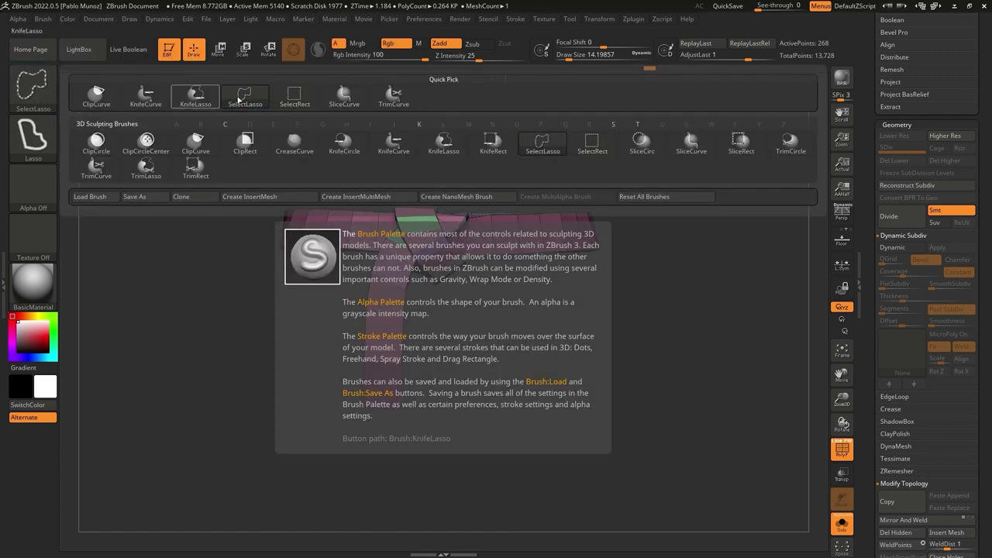
mouse_move(451, 339)
left_mouse_down("alt")
mouse_move(467, 356)
mouse_move(516, 356)
left_mouse_up("alt")
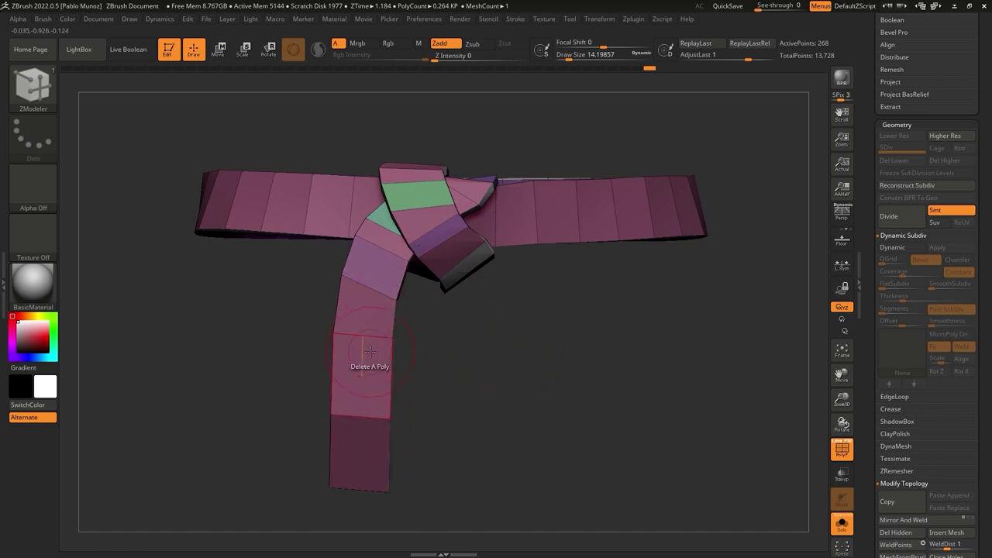
Hide the polyloop along the belt's outer face and invert the visibility so only that face stays isolated
key("ctrl+shift")
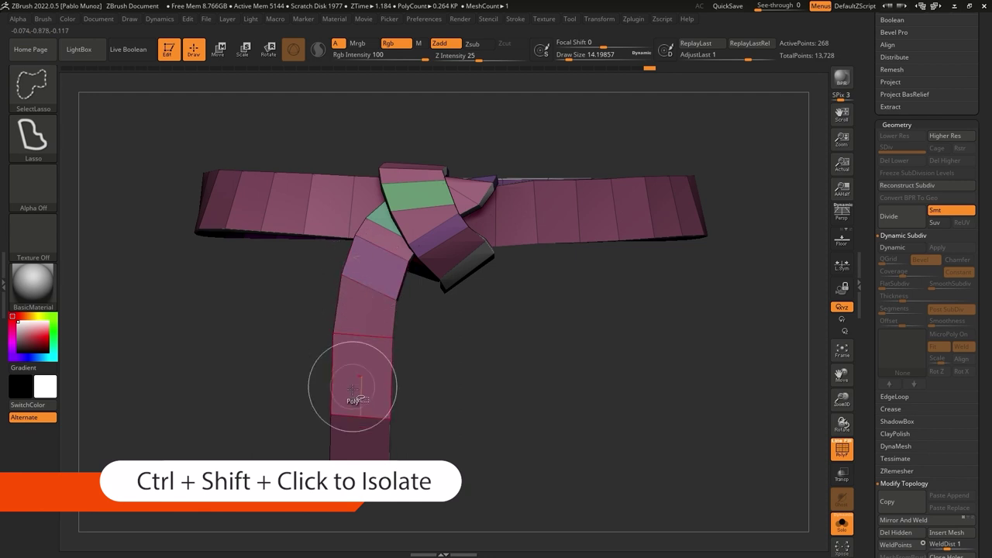
left_click(358, 335, "ctrl+shift")
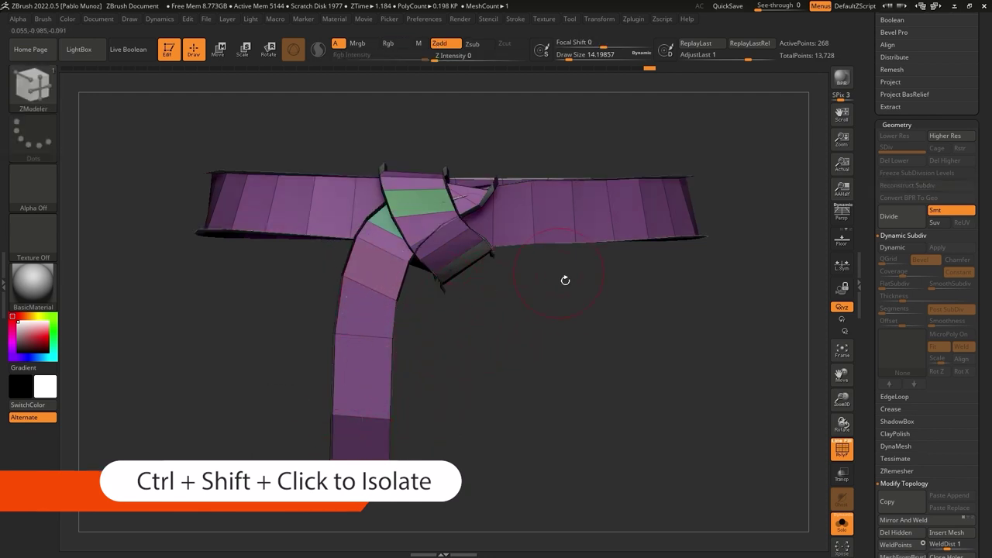
mouse_move(565, 280)
left_mouse_down()
mouse_move(576, 321)
mouse_move(576, 282)
left_mouse_up()
key("ctrl+shift")
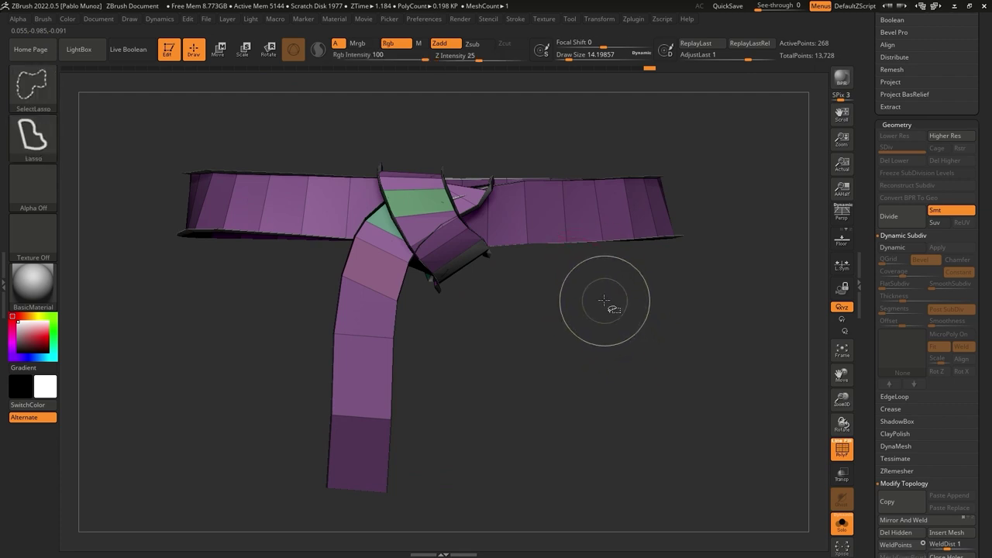
left_click_drag(581, 323, 591, 239)
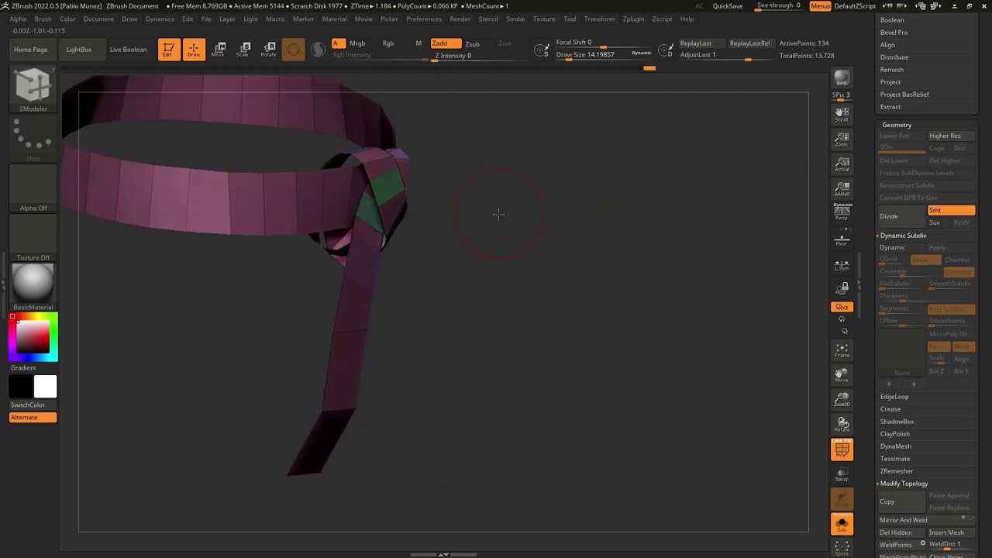
Delete the belt's hidden inner and side polygons with Del Hidden, keeping only the isolated outer strip
left_click_drag(499, 214, 567, 293)
left_click_drag(875, 220, 872, 103)
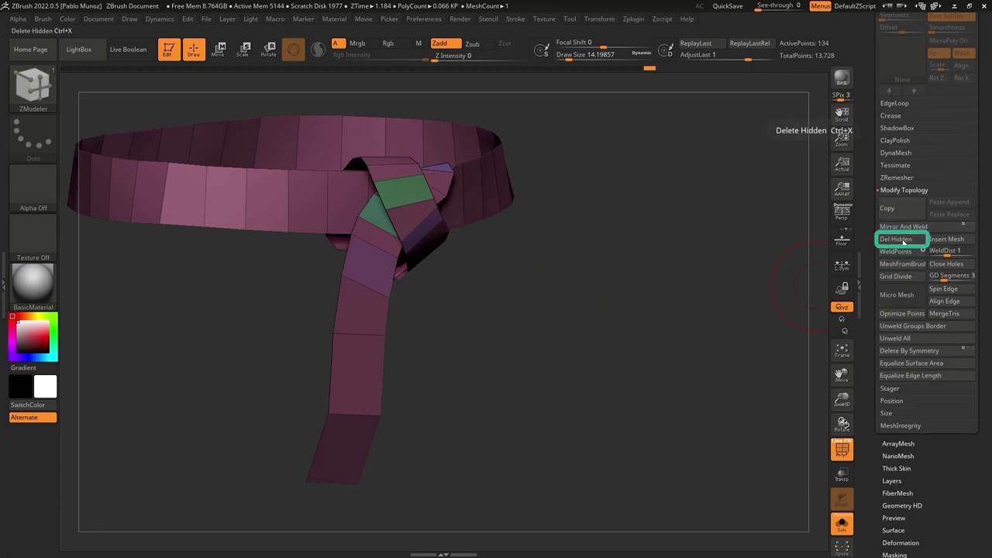
left_click(896, 240)
left_click_drag(767, 263, 628, 233)
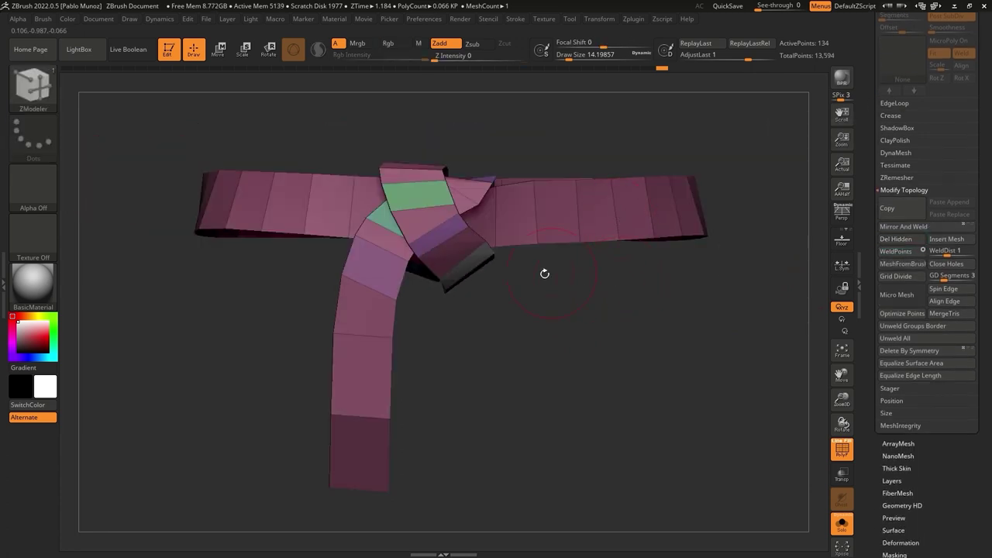
Reduce the draw size to about 5.75 and assign a single polygroup to the whole belt strip
key("space")
left_click_drag(622, 304, 617, 305)
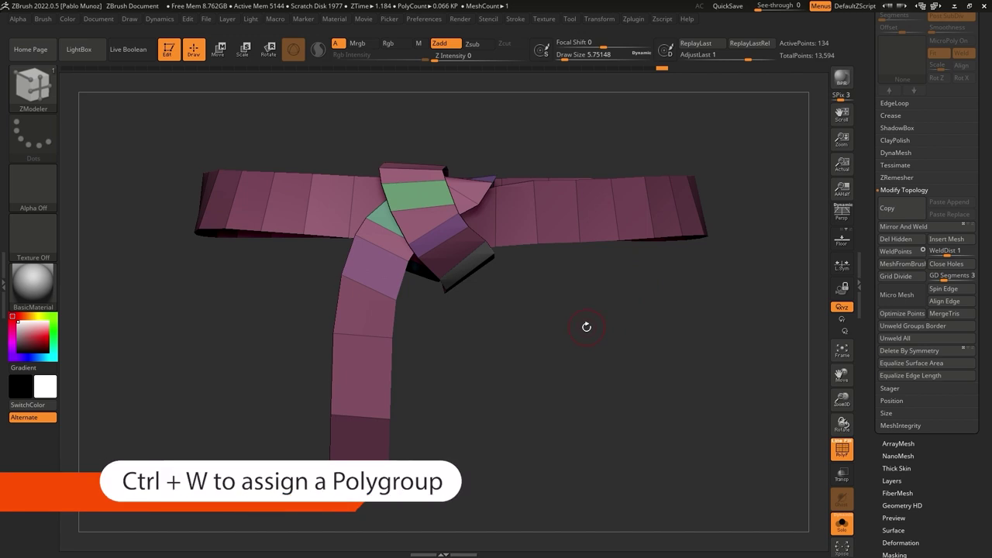
key("ctrl+w")
key("b")
key("z")
key("m")
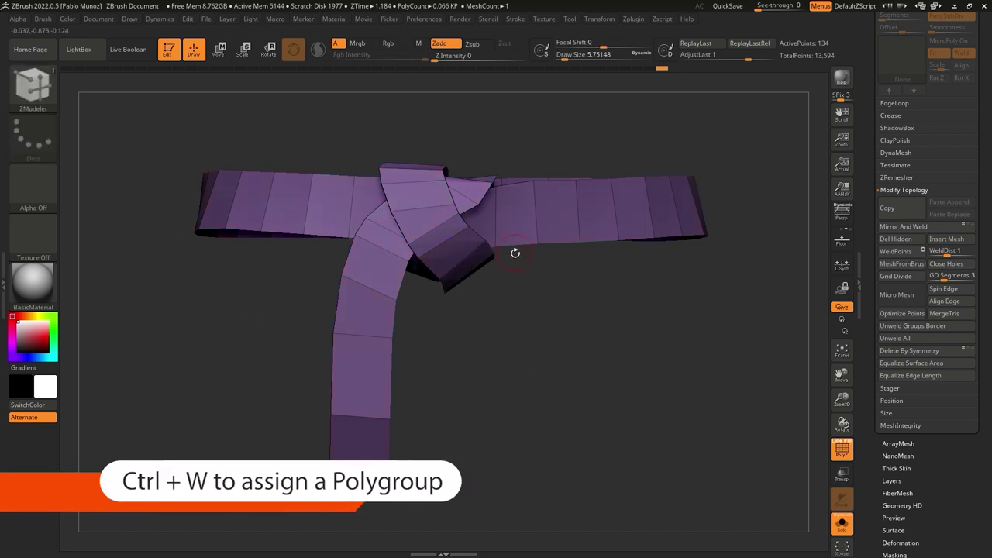
mouse_move(514, 255)
left_mouse_down()
mouse_move(549, 200)
mouse_move(537, 115)
mouse_move(522, 116)
mouse_move(606, 311)
mouse_move(620, 260)
left_mouse_up()
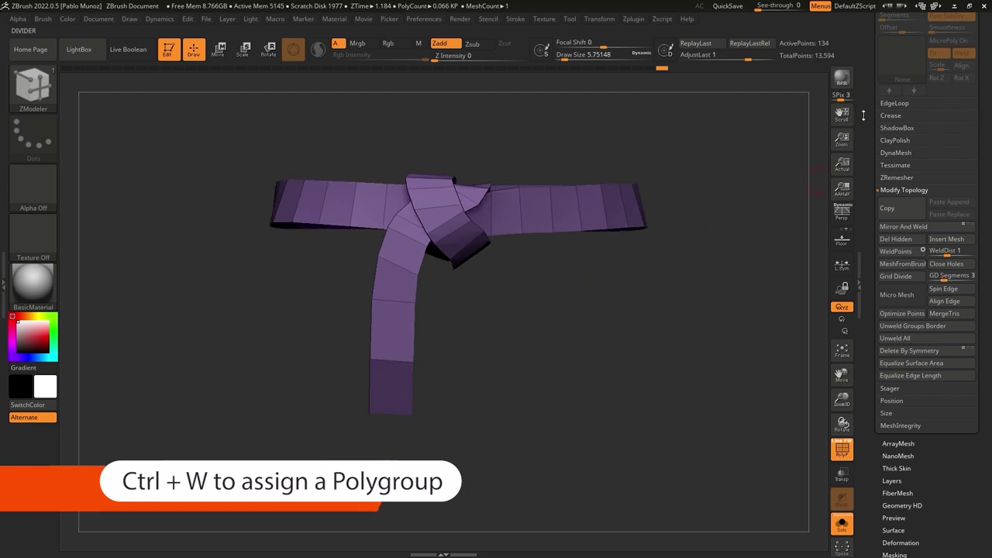
Turn on Dynamic Subdiv for the belt with a thickness of 0.00408 and SmoothSubdiv 1
left_click_drag(870, 74, 871, 491)
scroll(869, 181, "down", 3)
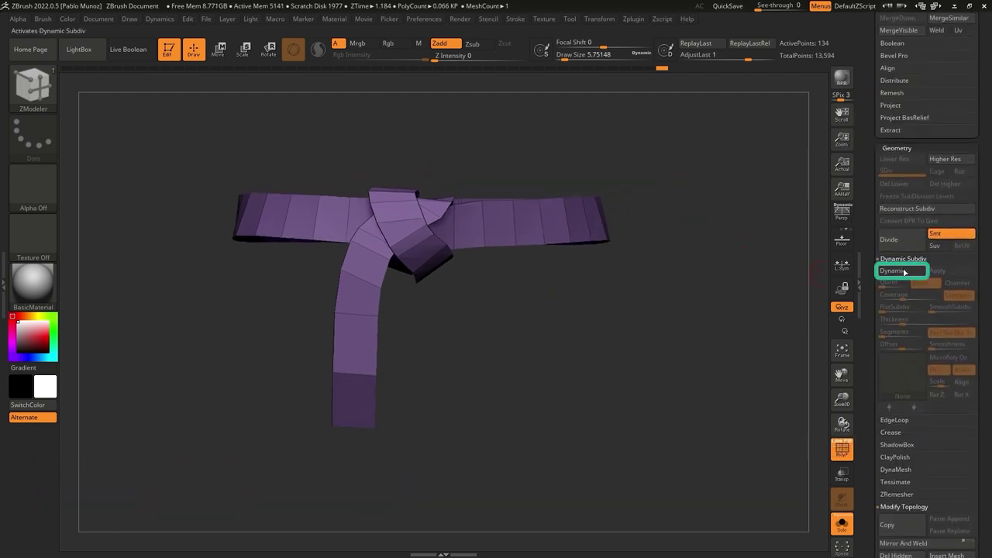
left_click(903, 272)
left_click_drag(732, 159, 674, 314)
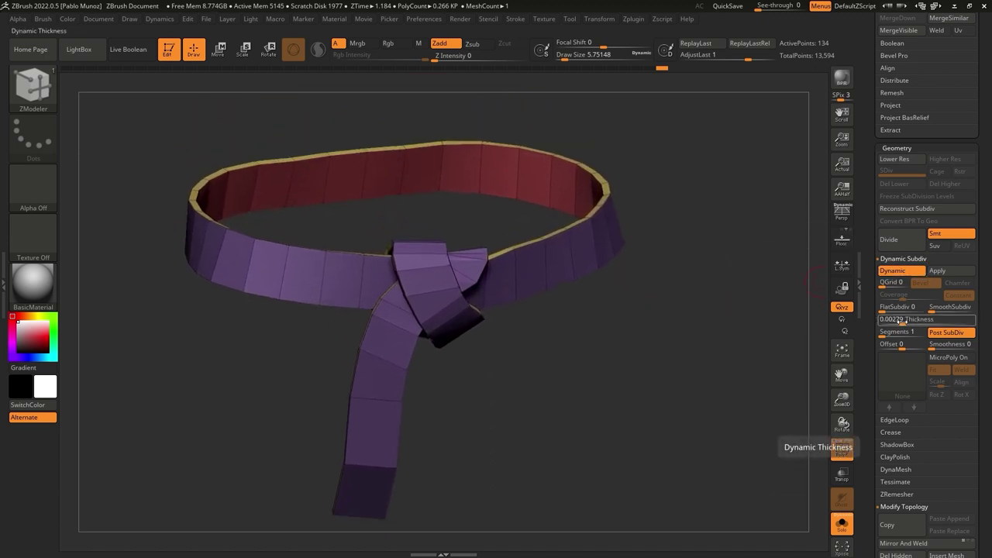
left_click_drag(894, 318, 920, 320)
left_click_drag(686, 277, 616, 429)
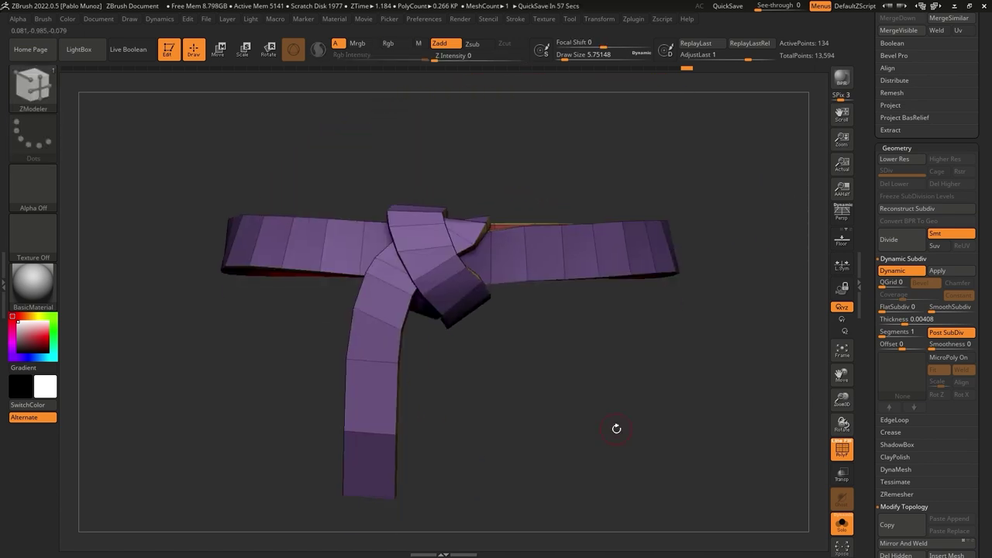
left_click(934, 308)
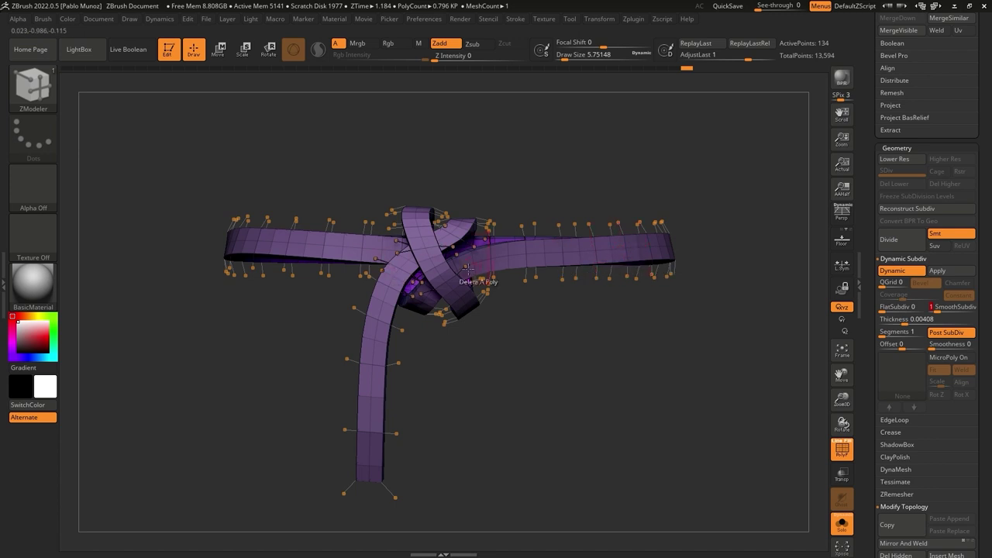
Turn off Dynamic Subdiv and insert a single edge loop close to each long border of the belt with ZModeler
left_click(892, 271)
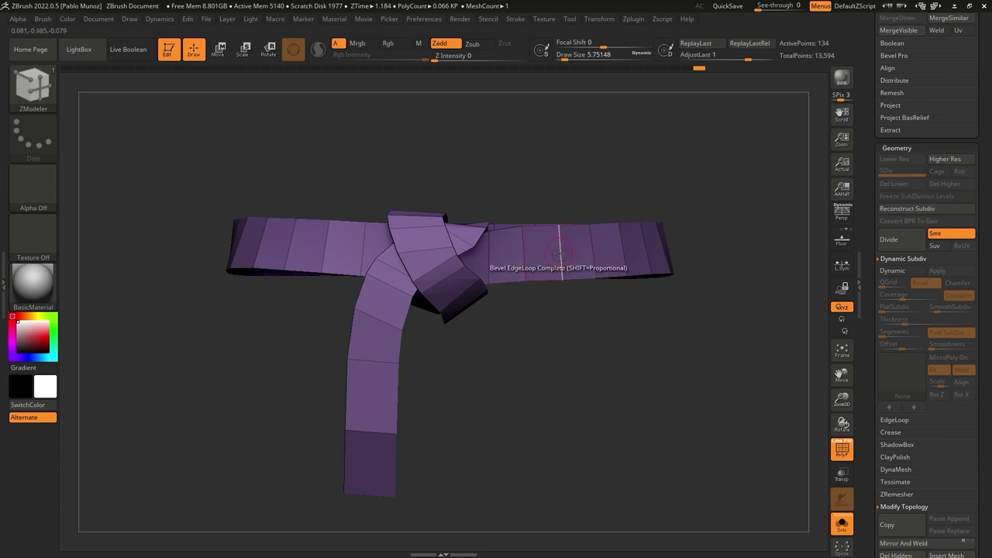
key("space")
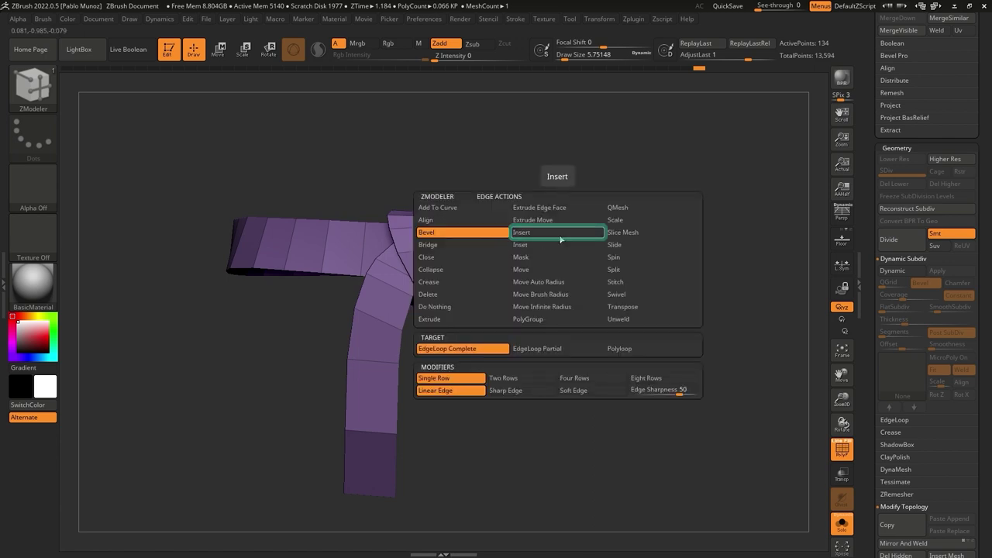
left_click(555, 232)
left_click(543, 351)
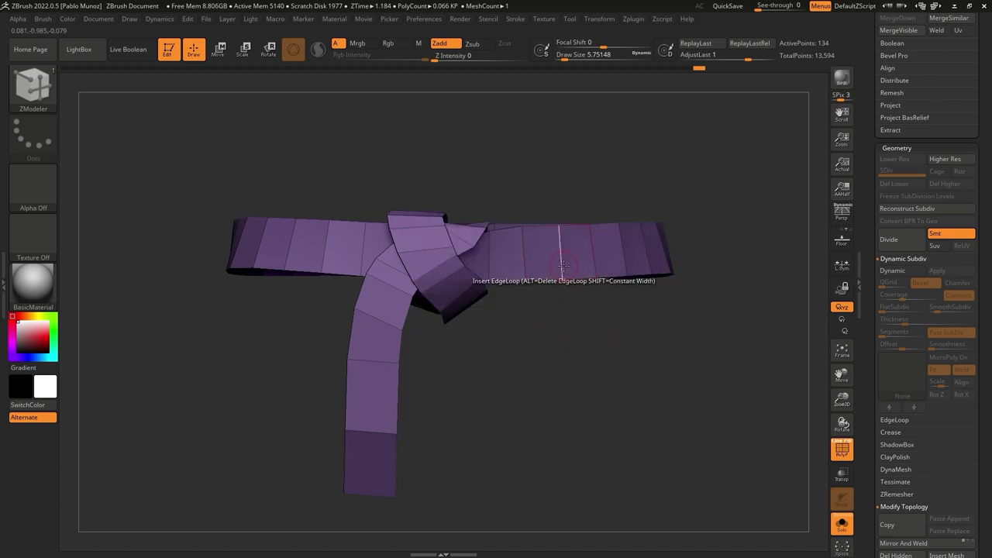
left_click(559, 256)
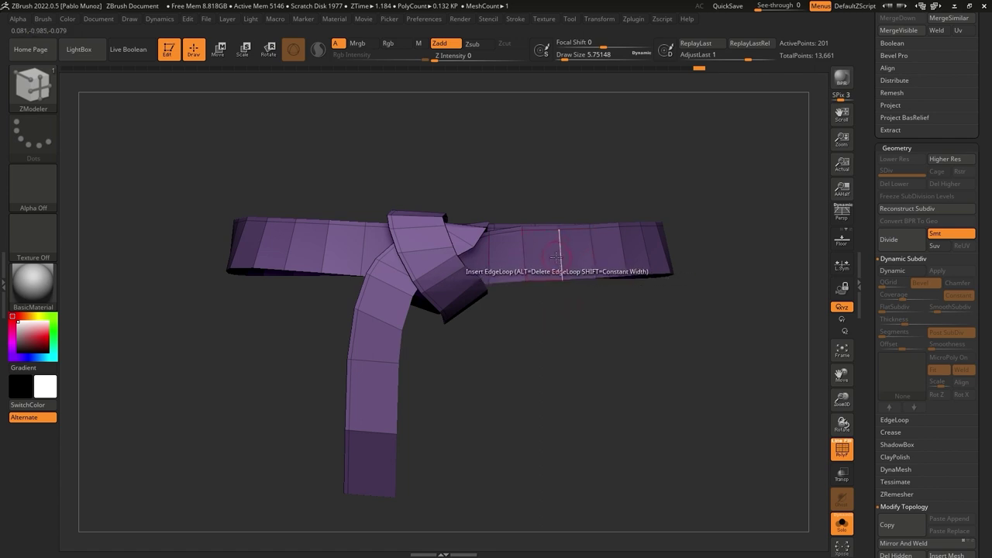
left_click(561, 253)
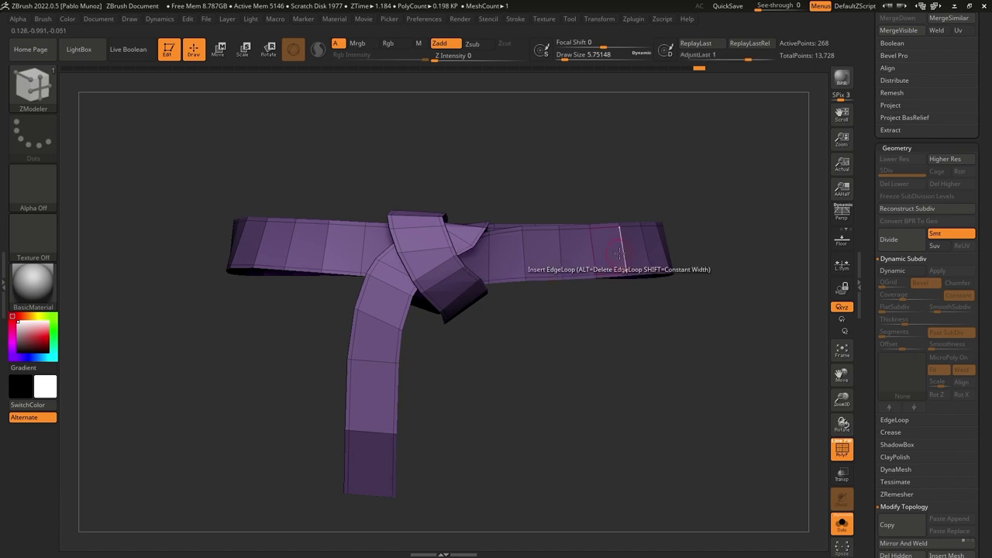
left_click_drag(578, 317, 579, 329)
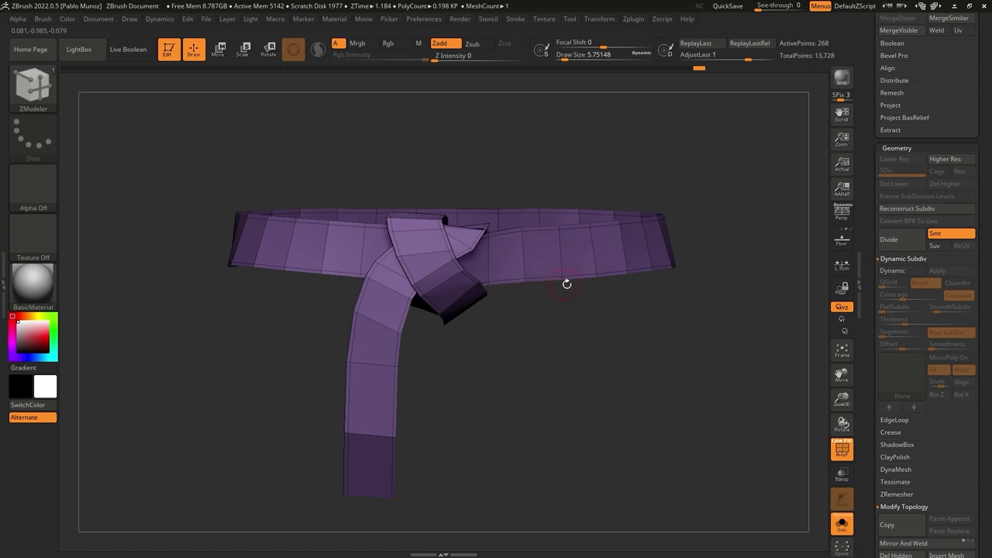
Turn Dynamic Subdiv back on and hide the polyframe display to check the belt's surface
left_click(892, 270)
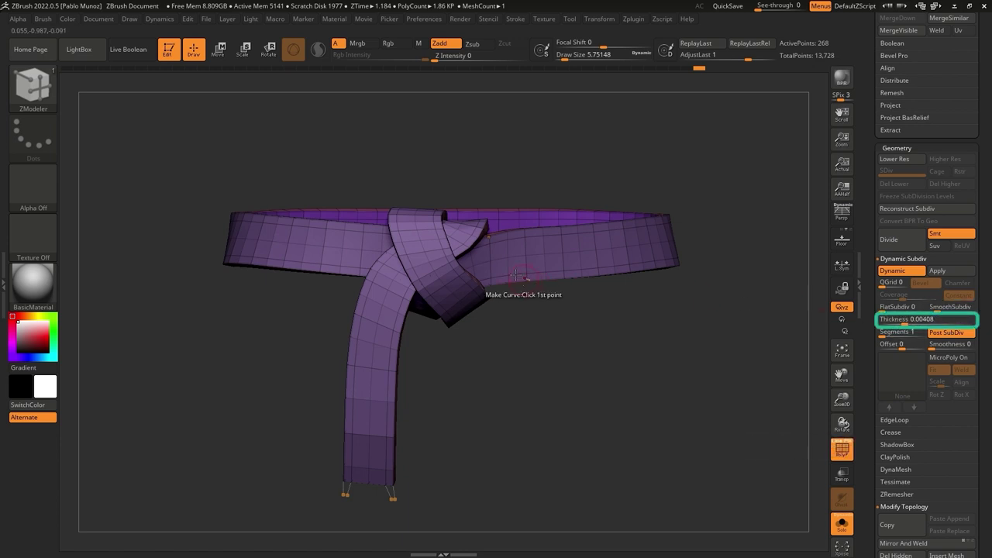
left_click_drag(560, 310, 442, 373)
left_click_drag(554, 160, 699, 364)
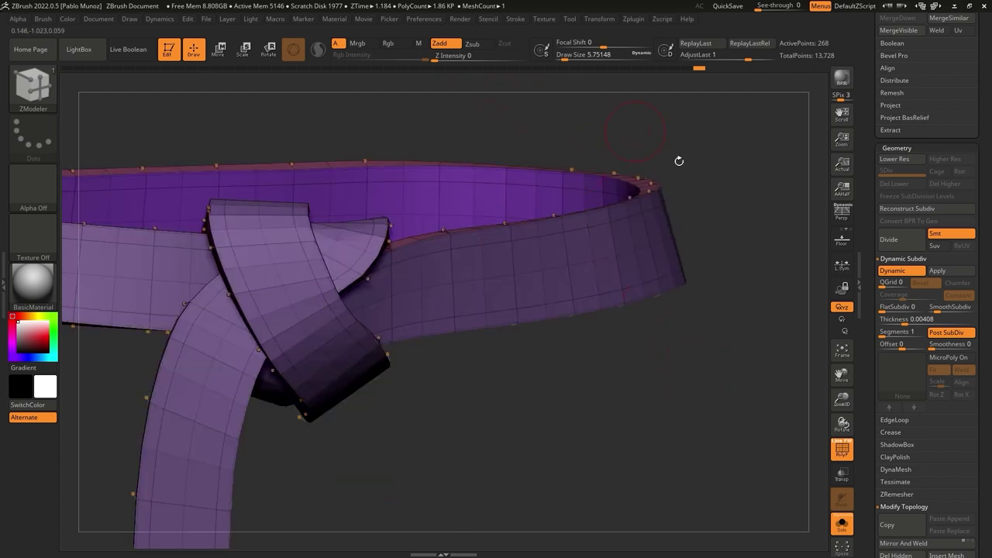
left_click(843, 448)
left_click_drag(764, 367, 618, 221)
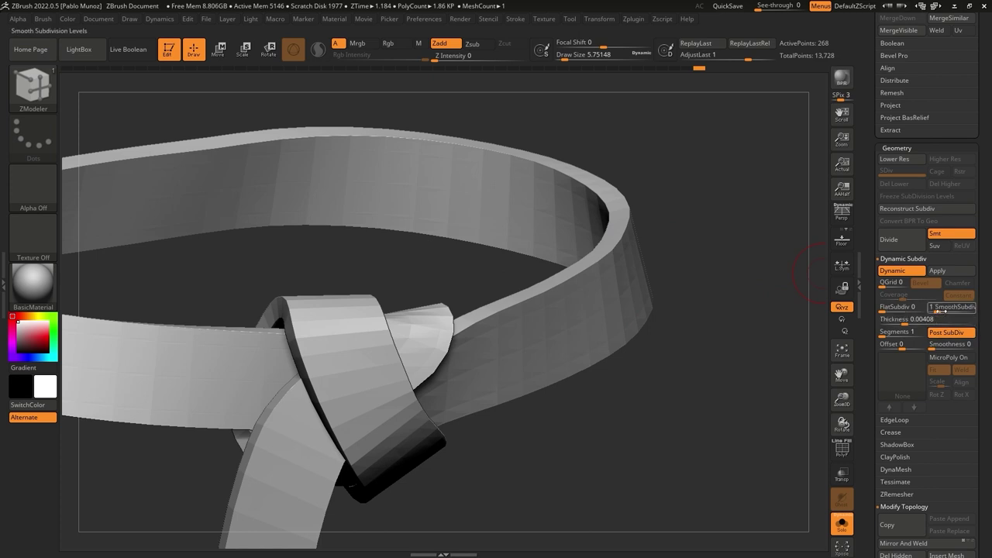
Raise SmoothSubdiv to 3 and disable Post SubDiv so the belt's thick edges are rounded
left_click(943, 309)
left_click_drag(944, 308, 952, 307)
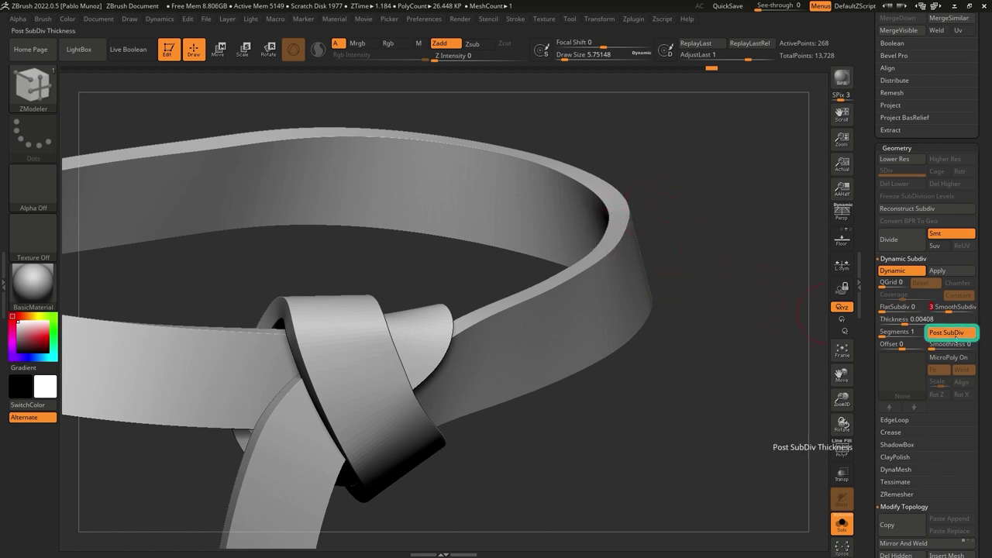
left_click(951, 333)
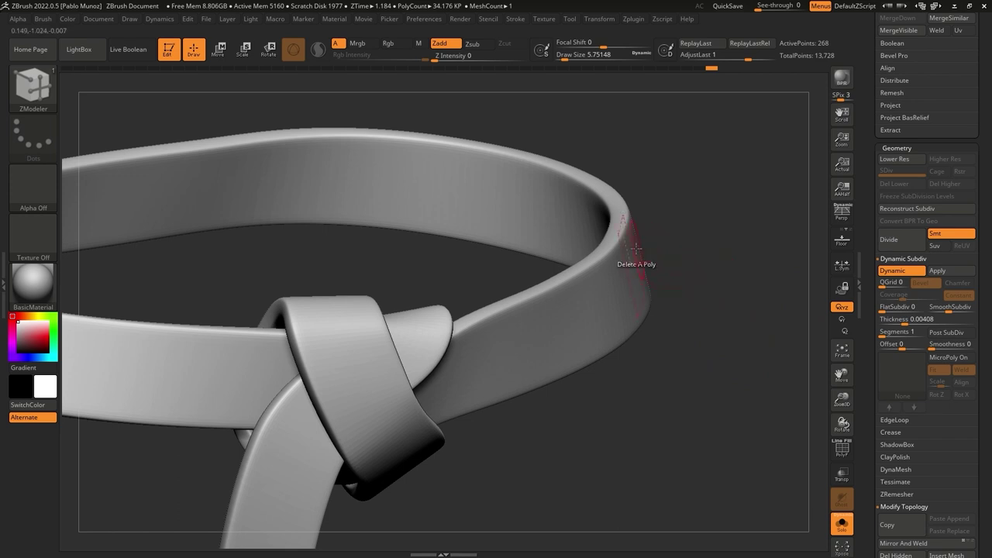
left_click_drag(760, 334, 714, 373)
left_click_drag(662, 430, 636, 326)
Switch Dynamic Subdiv off and on again to compare the low-poly strip with the smoothed belt
left_click(899, 271)
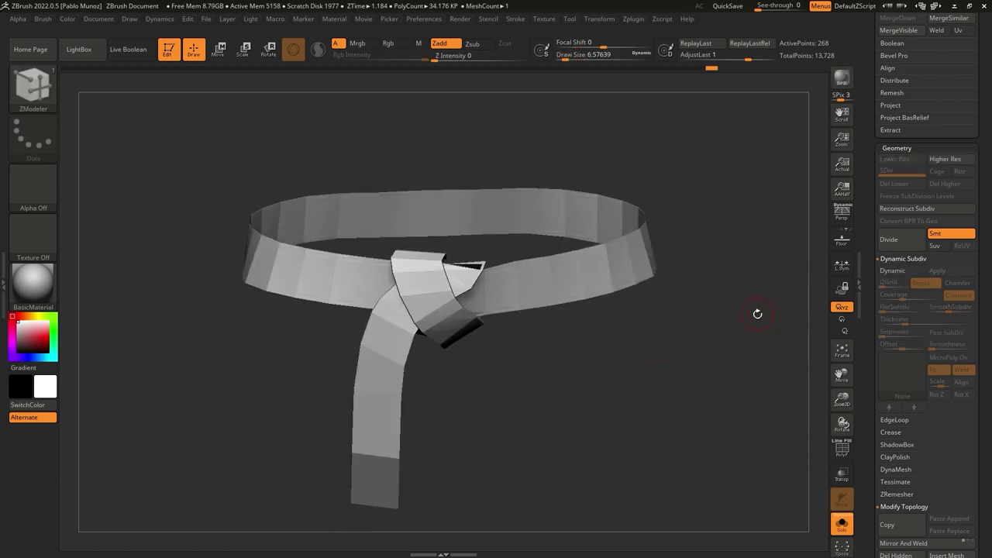
mouse_move(757, 313)
left_mouse_down()
mouse_move(759, 420)
mouse_move(755, 308)
left_mouse_up()
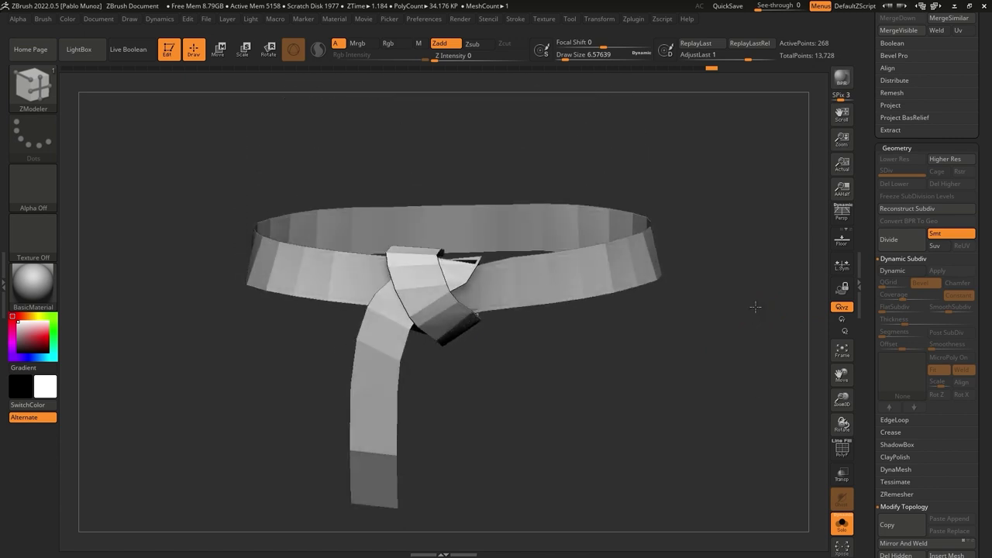
left_click(895, 270)
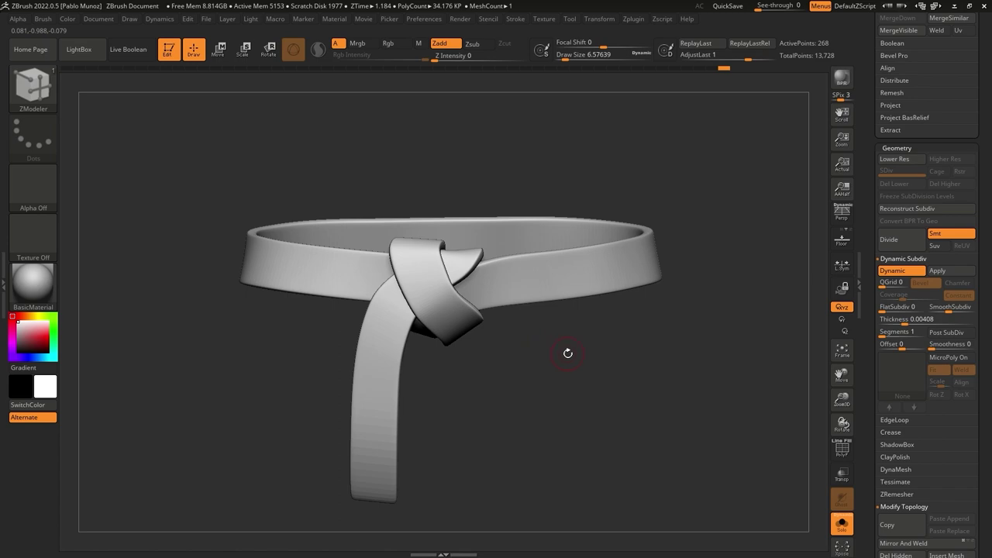
Reshape the upper part of the knot's front fold with the Move Topological brush, enlarging the draw size to about 33
key("b")
key("m")
key("t")
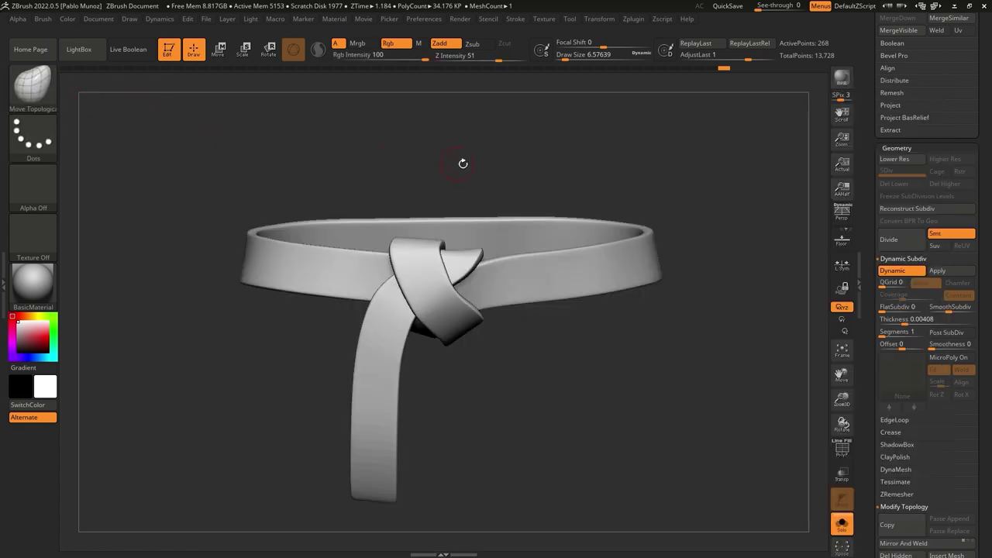
key("space")
left_click_drag(459, 154, 470, 155)
mouse_move(465, 189)
right_mouse_down("ctrl")
mouse_move(448, 252)
mouse_move(440, 235)
right_mouse_up("ctrl")
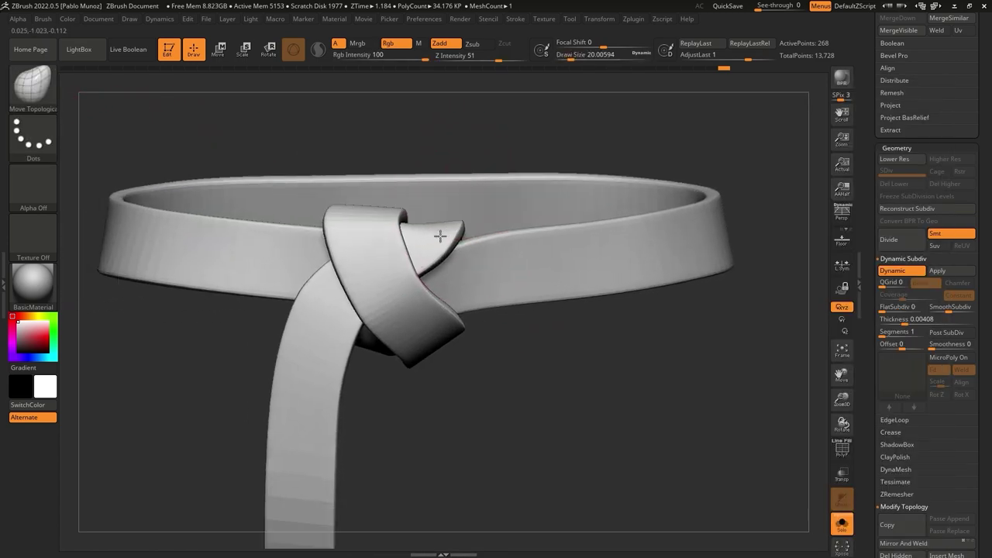
key("space")
mouse_move(421, 268)
left_mouse_down()
mouse_move(431, 268)
mouse_move(423, 266)
left_mouse_up()
left_click_drag(395, 226, 403, 225)
left_click_drag(331, 230, 338, 230)
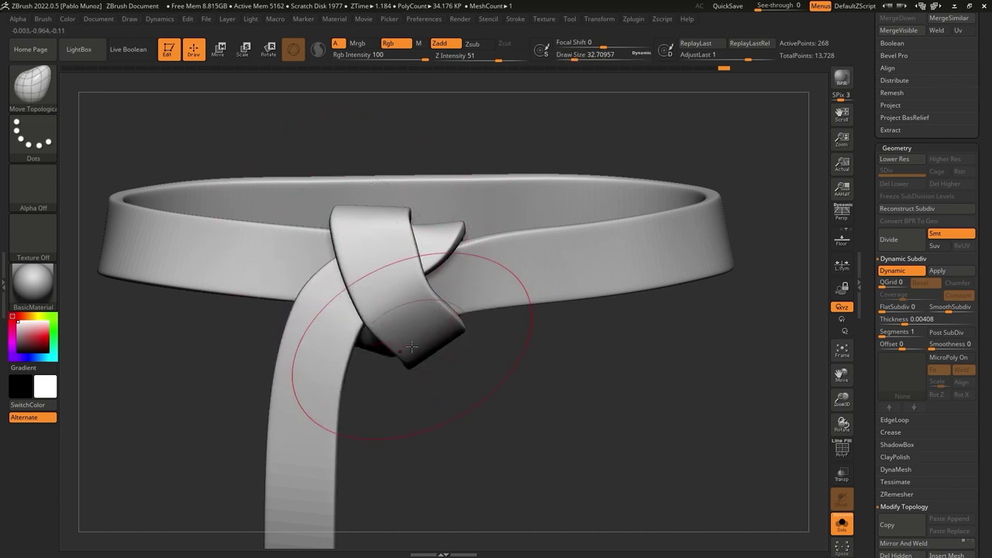
right_click_drag(644, 259, 676, 295)
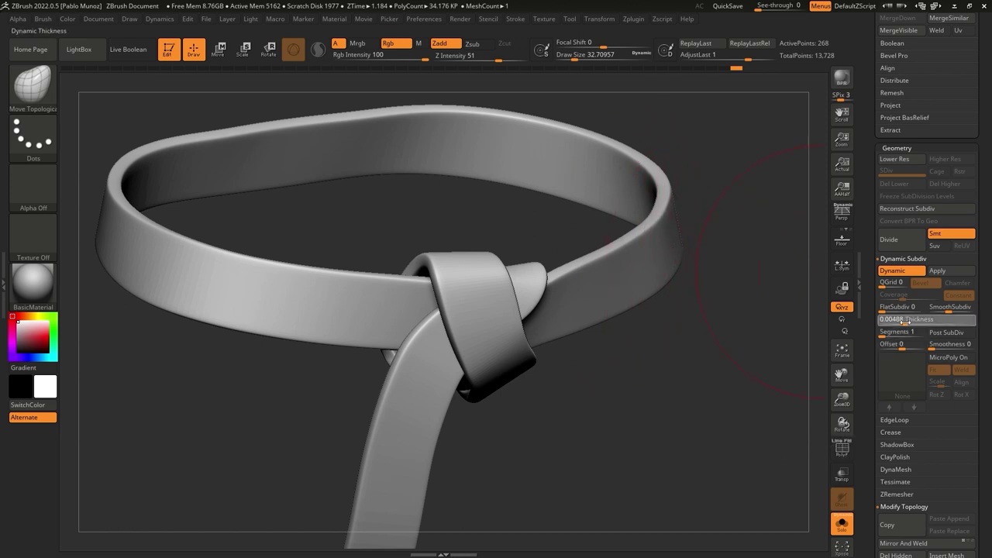
Set the belt's Dynamic thickness to 0.00227 and pull the hanging strip closer to the knot with a draw size of about 41
left_click_drag(905, 319, 901, 321)
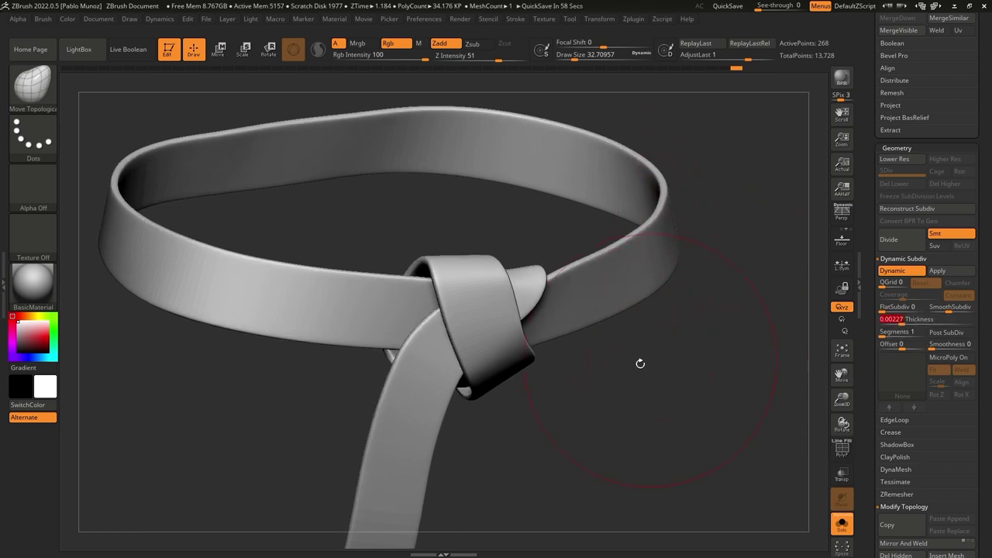
left_click_drag(640, 363, 496, 322, "shift")
right_click_drag(428, 272, 351, 308)
key("bracketright")
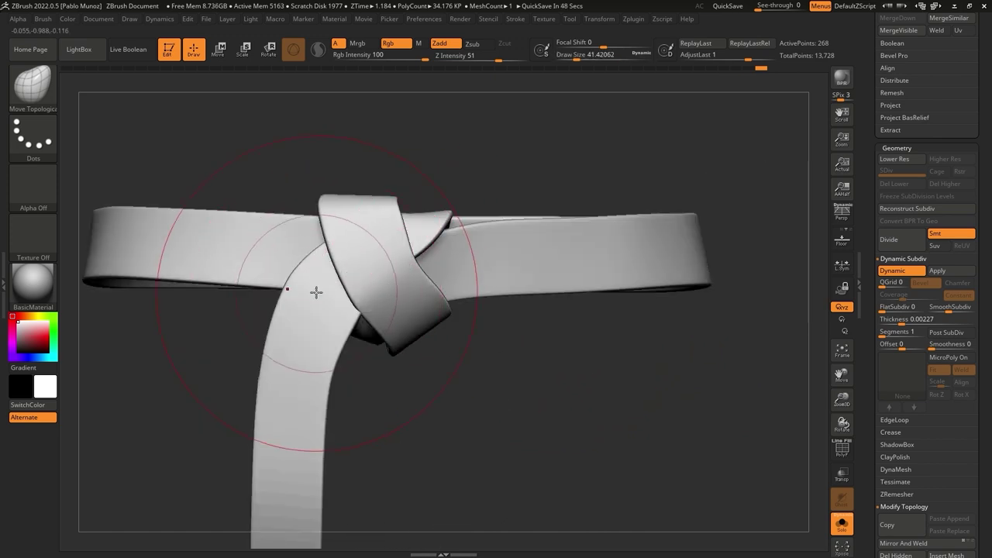
left_click_drag(316, 292, 327, 300)
left_click_drag(329, 365, 389, 324)
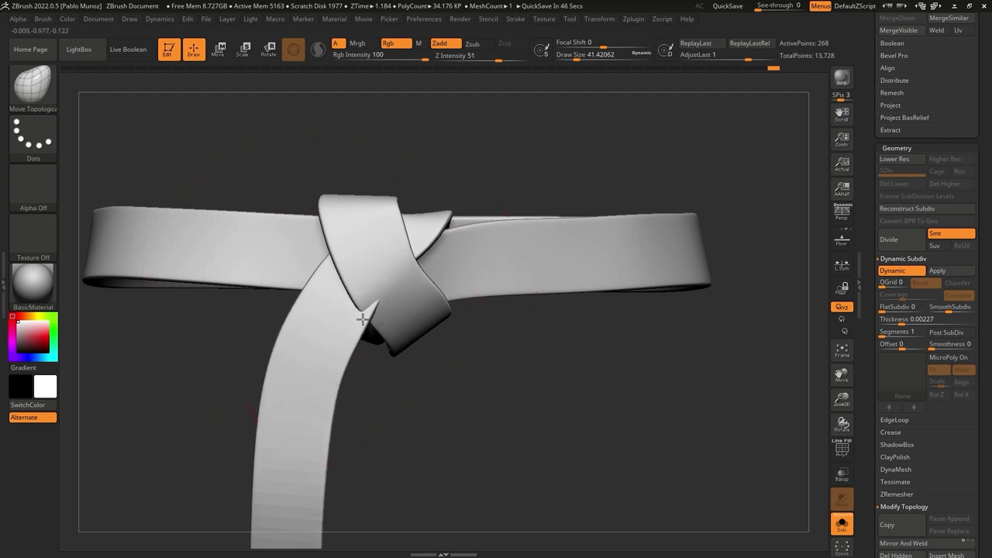
Reshape the lower corner of the knot's front fold, starting from a smaller draw size of about 14
key("bracketleft")
key("bracketleft")
key("bracketleft")
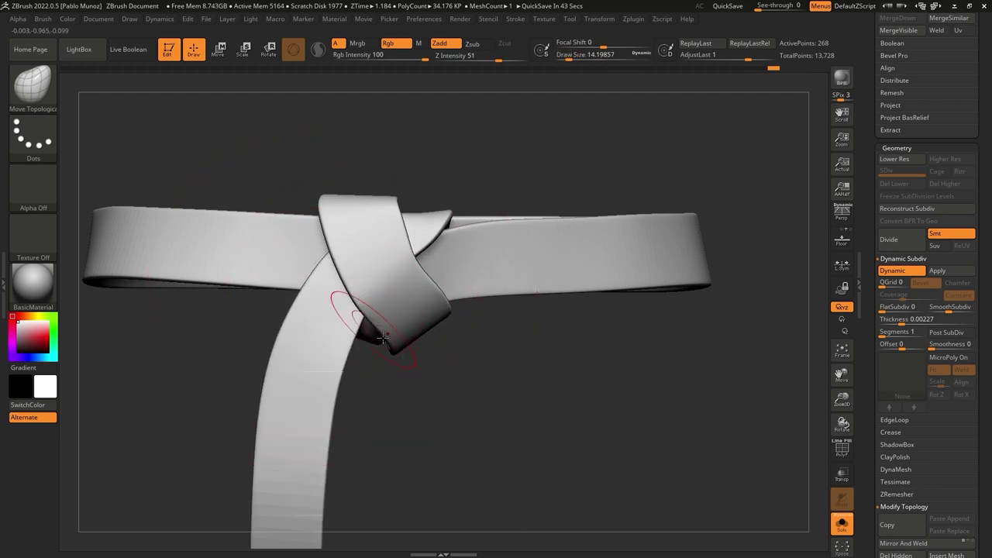
key("space")
left_click_drag(396, 343, 409, 332)
left_click_drag(446, 316, 419, 267, "alt")
Adjust the upper part of the hanging strip and the surrounding knot folds from the side, varying the draw size
right_click_drag(419, 279, 418, 258)
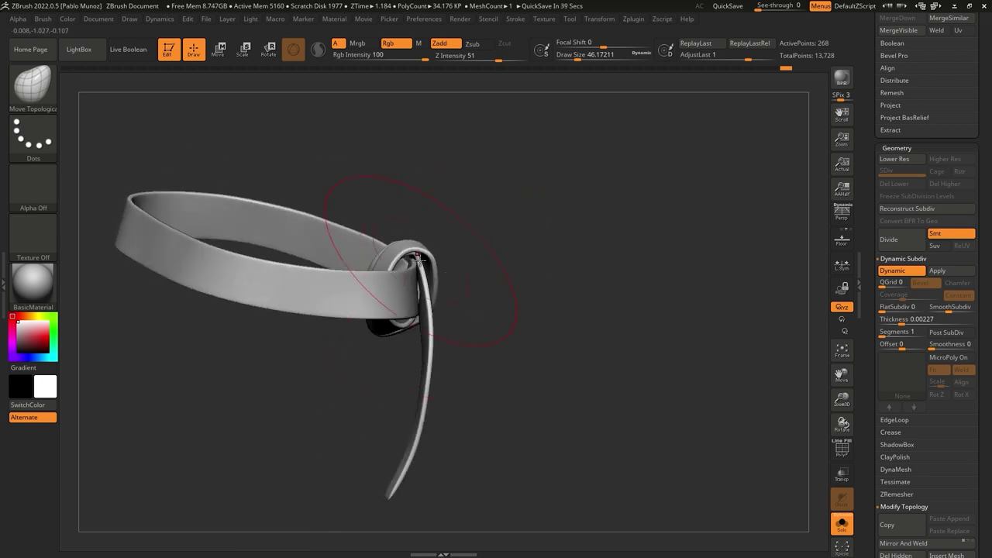
key("space")
left_click_drag(433, 262, 427, 265)
key("space")
mouse_move(443, 319)
right_mouse_down()
mouse_move(452, 279)
mouse_move(436, 317)
right_mouse_up()
left_click_drag(436, 317, 431, 313)
key("space")
left_click_drag(418, 308, 425, 302)
key("space")
mouse_move(428, 306)
right_mouse_down("ctrl")
mouse_move(434, 338)
mouse_move(439, 281)
right_mouse_up("ctrl")
key("space")
left_click_drag(438, 282, 432, 279)
Tighten the edges where the knot's folds overlap from the underside, reducing the draw size from about 33 to 14
mouse_move(432, 279)
right_mouse_down()
mouse_move(378, 333)
mouse_move(379, 241)
mouse_move(415, 255)
right_mouse_up()
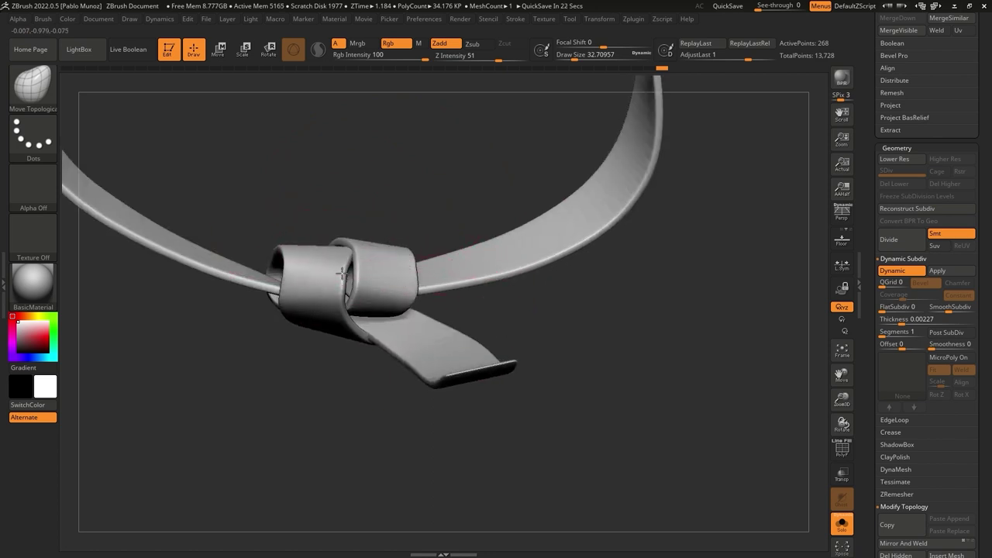
left_click_drag(352, 310, 346, 300)
right_click_drag(345, 298, 335, 247)
key("space")
left_click_drag(336, 291, 329, 291)
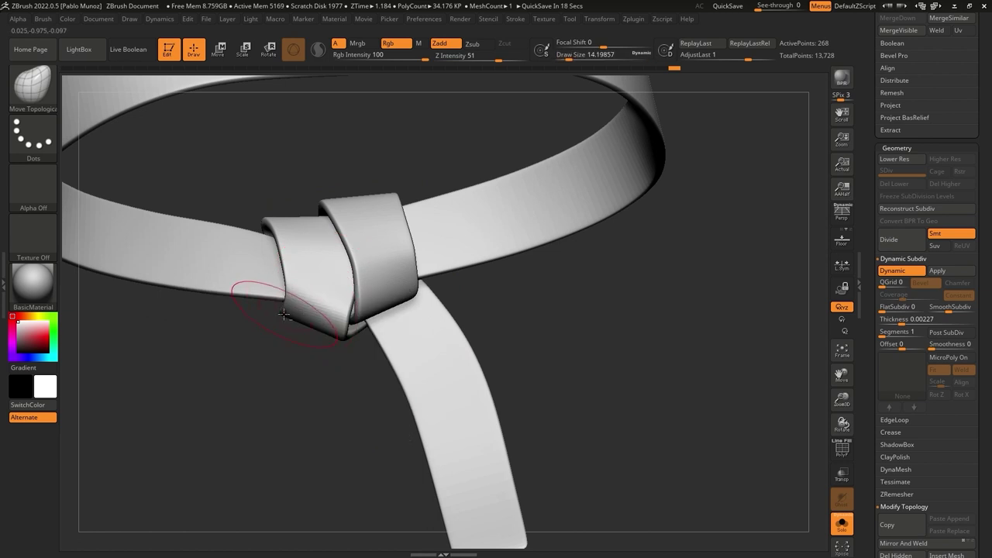
Refine the small fold tip beside the knot's upper edge with the Move Topological brush at a draw size of about 13
mouse_move(279, 229)
right_mouse_down()
mouse_move(333, 228)
mouse_move(297, 217)
right_mouse_up()
key("space")
left_click_drag(297, 217, 308, 218)
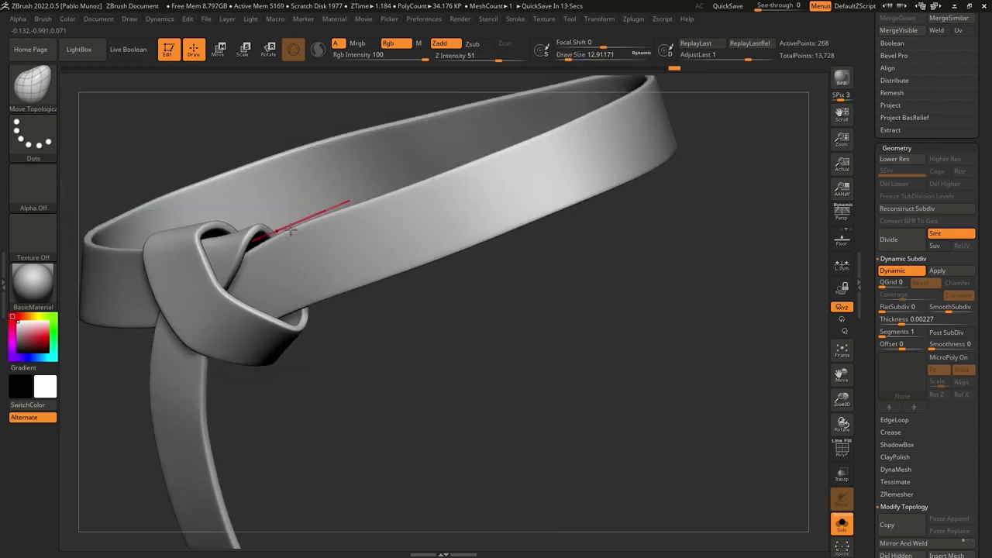
right_click_drag(308, 220, 325, 220)
key("space")
left_click_drag(320, 224, 325, 225)
mouse_move(326, 227)
right_mouse_down()
mouse_move(324, 217)
mouse_move(276, 232)
mouse_move(429, 302)
mouse_move(473, 272)
mouse_move(560, 343)
mouse_move(531, 349)
mouse_move(557, 315)
mouse_move(512, 328)
right_mouse_up()
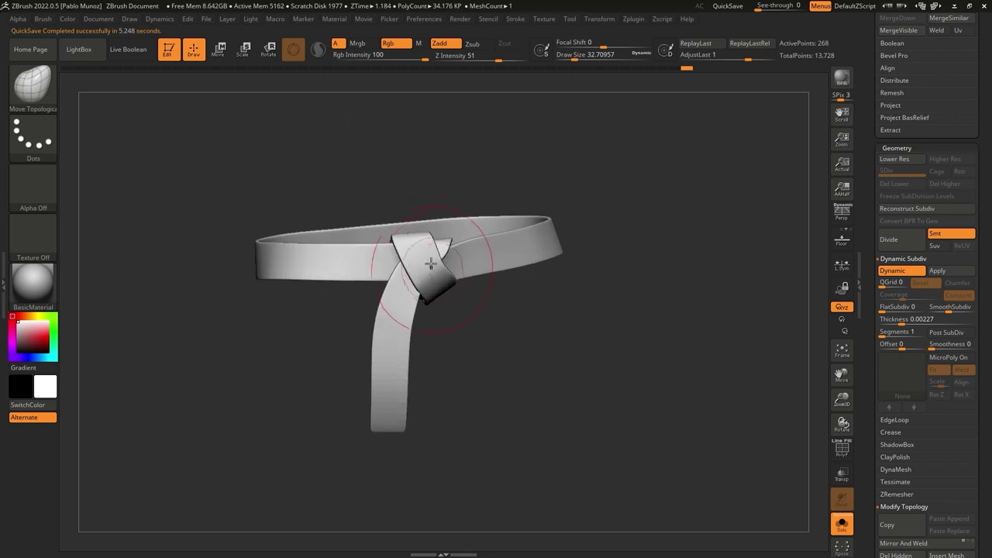
Try the ClothNudge brush on the knot from several angles
mouse_move(431, 266)
right_mouse_down()
mouse_move(502, 275)
mouse_move(510, 319)
mouse_move(508, 306)
mouse_move(533, 305)
right_mouse_up()
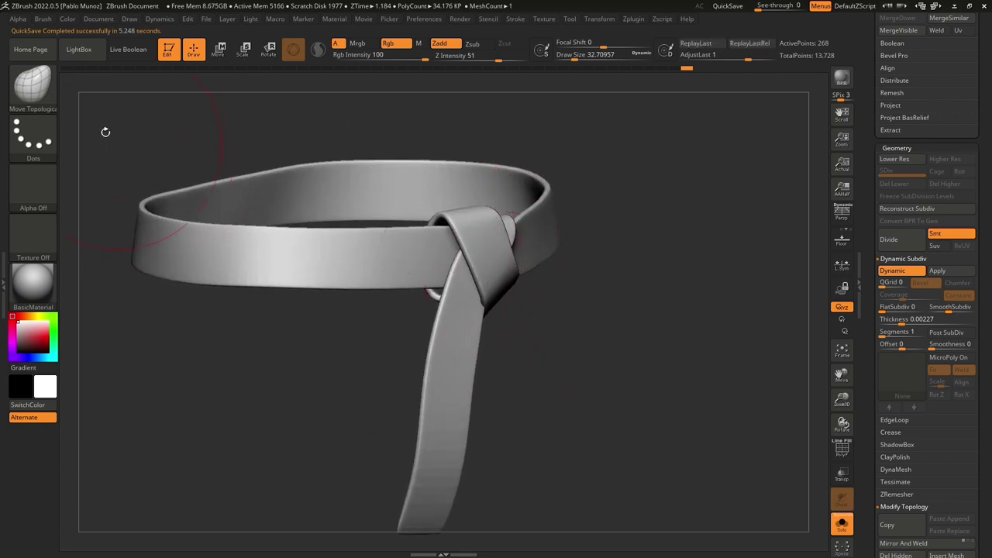
left_click(44, 96)
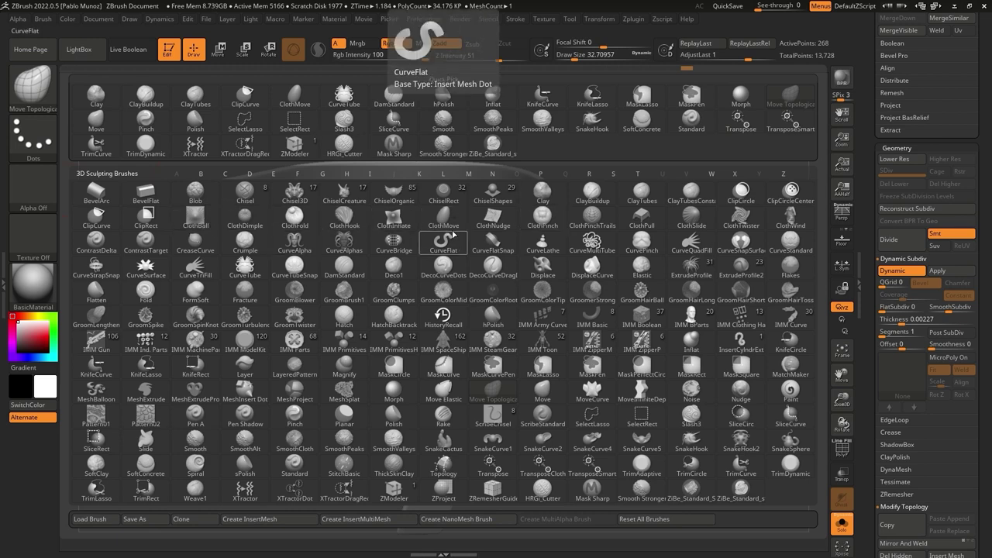
left_click(509, 221)
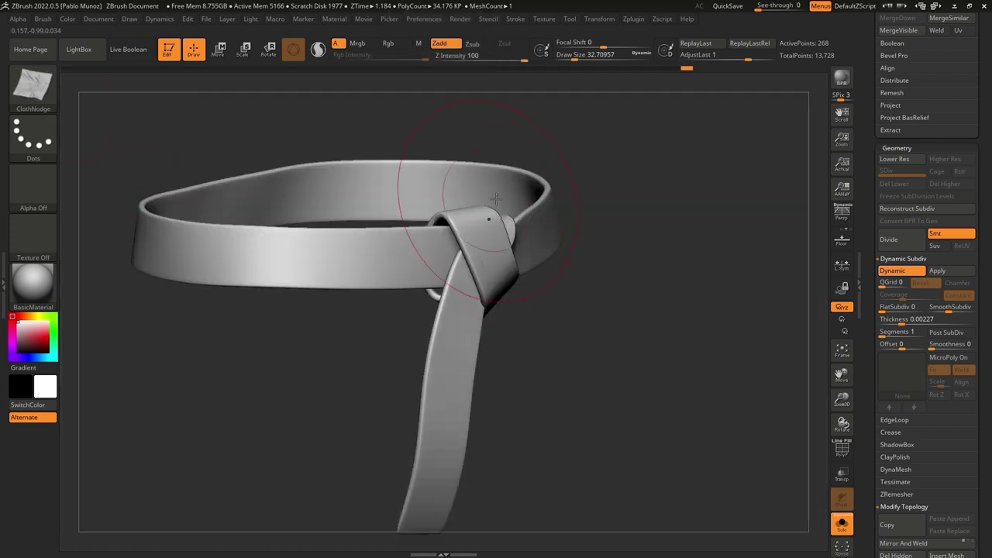
left_click_drag(476, 229, 498, 239)
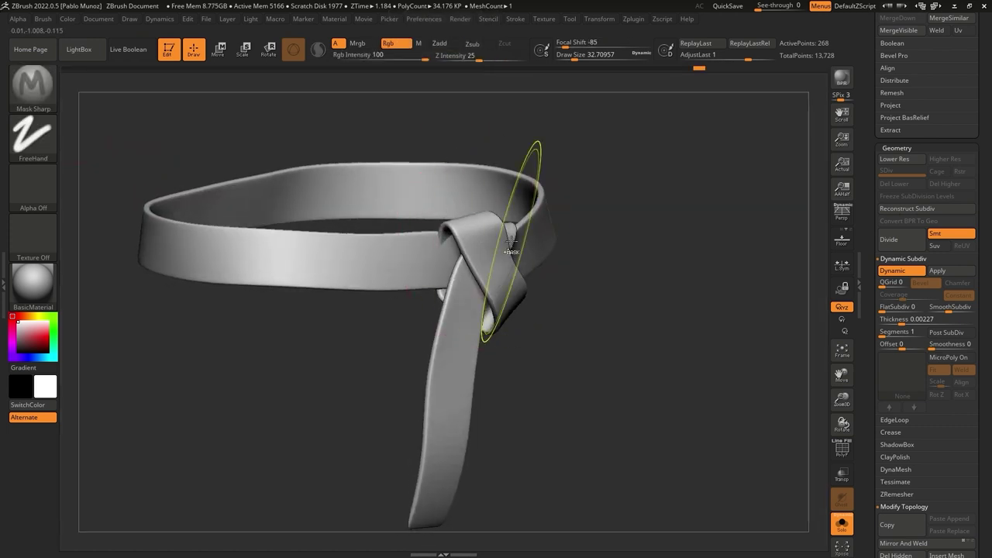
right_click_drag(506, 240, 434, 252, "shift")
left_click_drag(435, 250, 455, 286)
right_click_drag(455, 285, 430, 281)
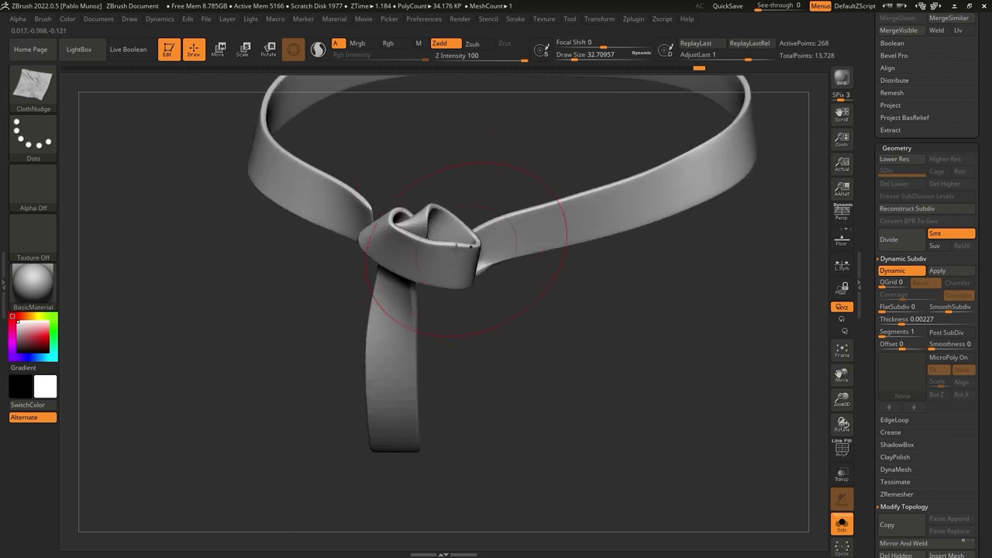
mouse_move(455, 249)
right_mouse_down("shift")
mouse_move(485, 248)
mouse_move(500, 231)
mouse_move(434, 201)
mouse_move(512, 177)
right_mouse_up("shift")
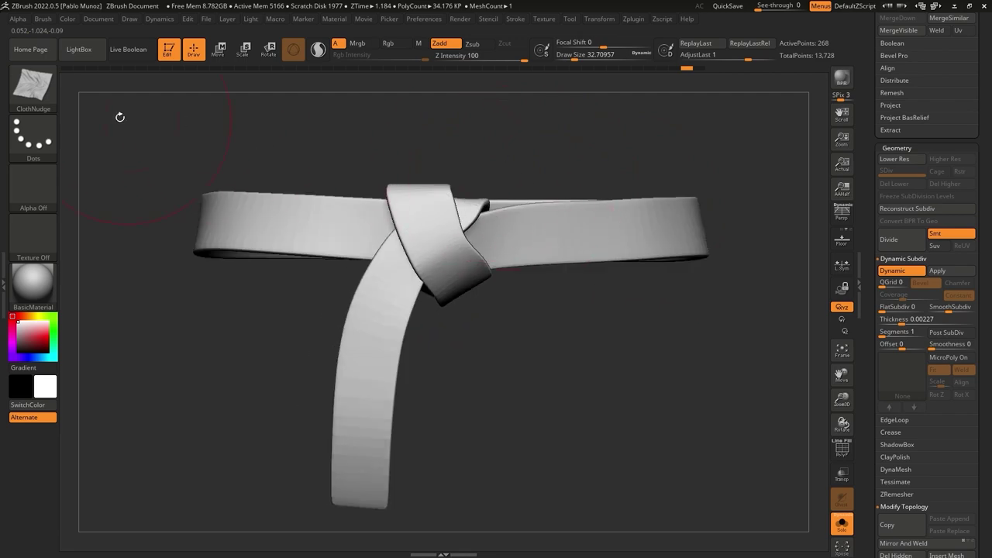
Try moving the knot's front fold sideways with the ClothMove brush and undo the stroke
left_click(31, 87)
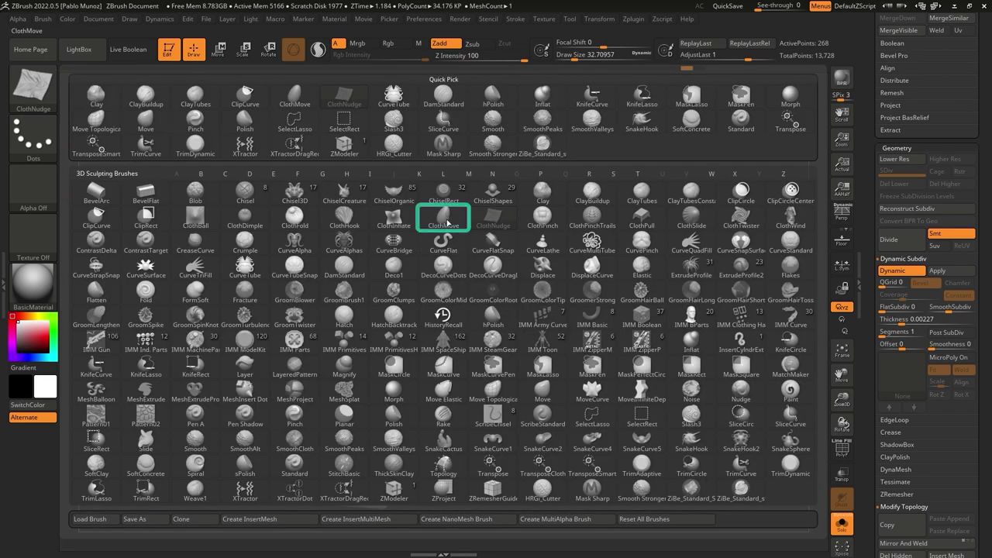
left_click(446, 222)
mouse_move(446, 257)
left_mouse_down()
mouse_move(472, 237)
mouse_move(389, 222)
mouse_move(478, 255)
left_mouse_up()
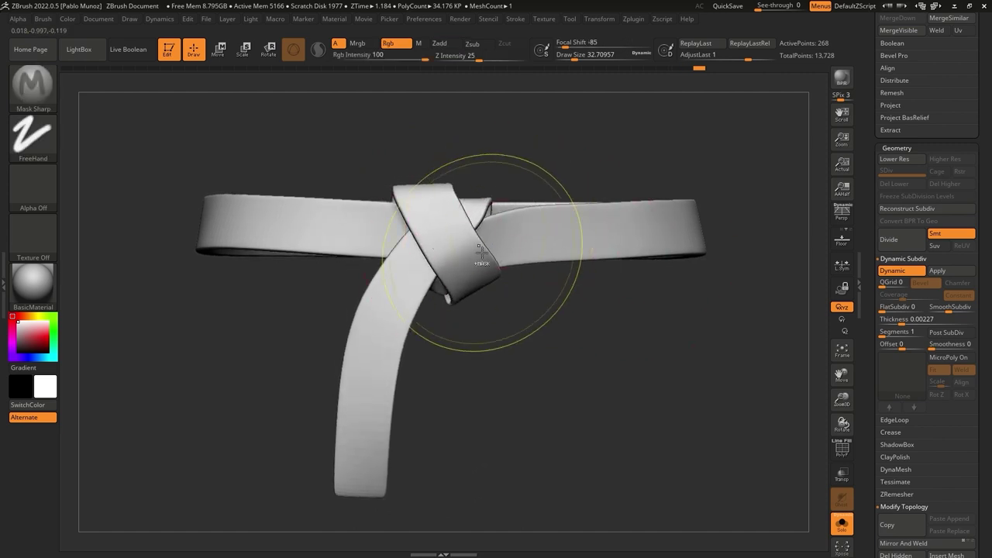
key("ctrl+z")
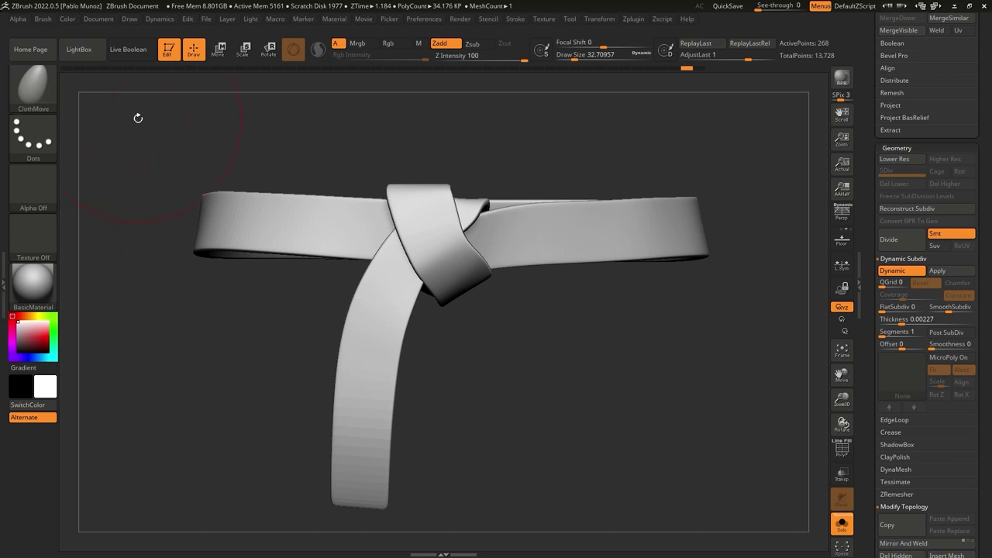
Open the side tray and collapse its Dynamics settings
left_click(4, 158)
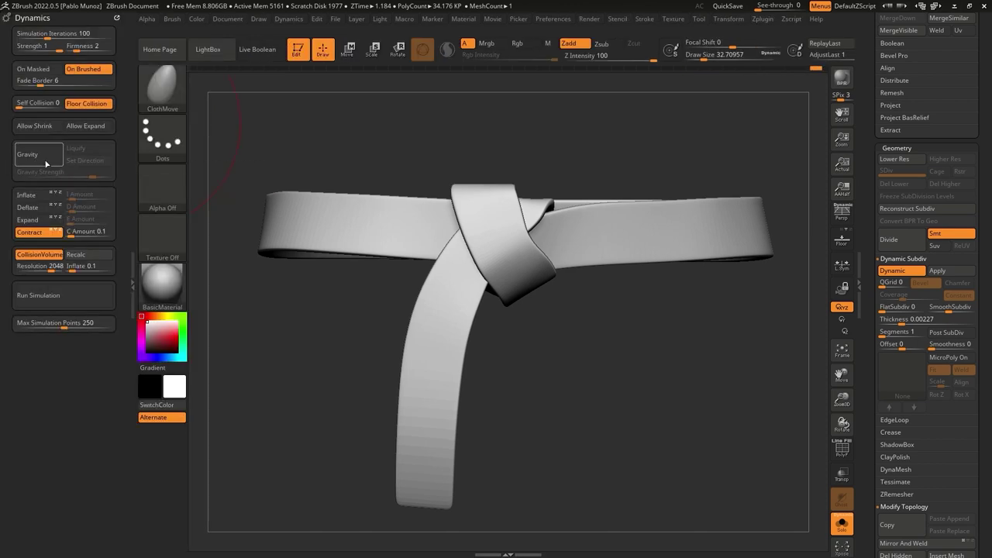
left_click(116, 16)
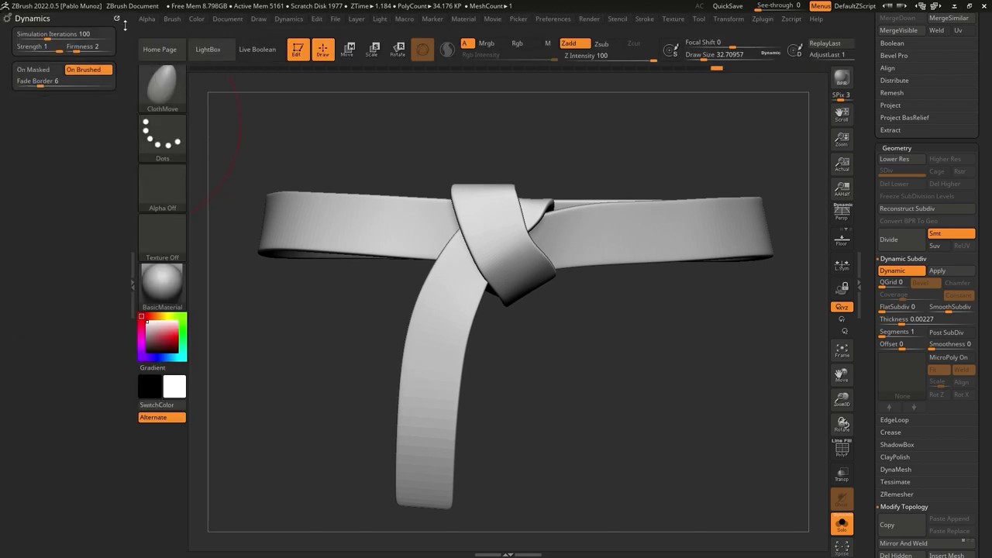
Try pulling the knot upward with the ClothHook brush and undo the stroke
left_click(162, 89)
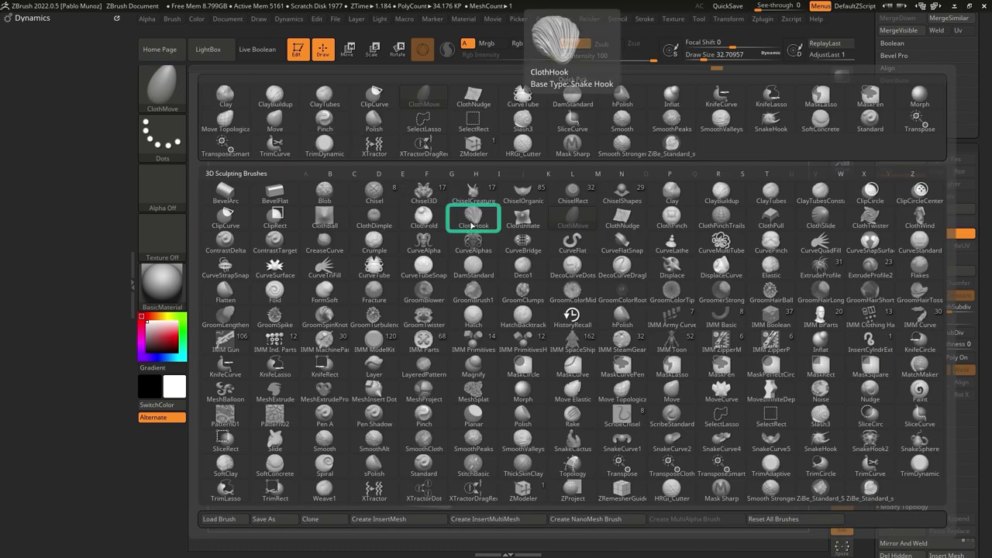
left_click(471, 226)
left_click_drag(518, 259, 534, 192)
key("ctrl+z")
Switch back to the ClothMove brush and dock the Brush settings in the side tray
left_click(163, 89)
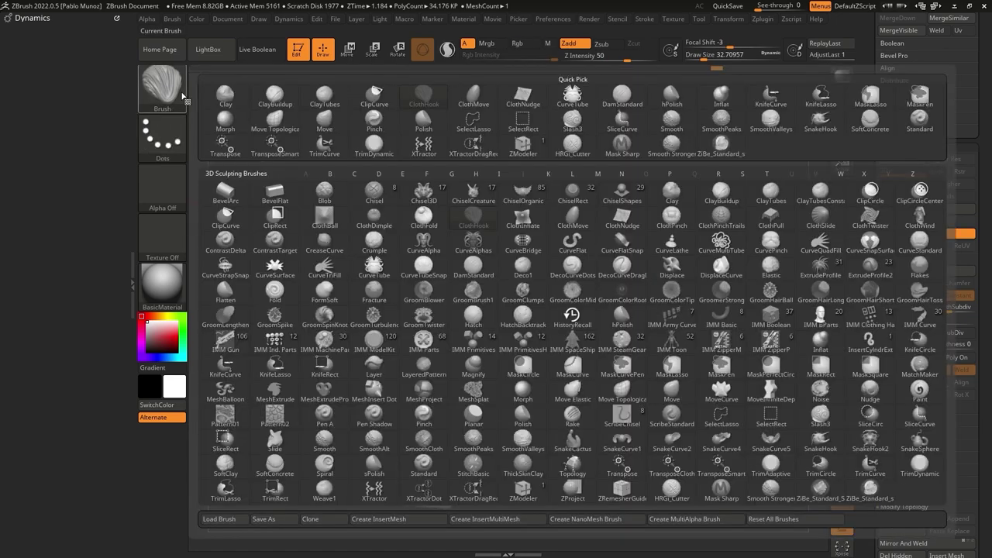
left_click(573, 224)
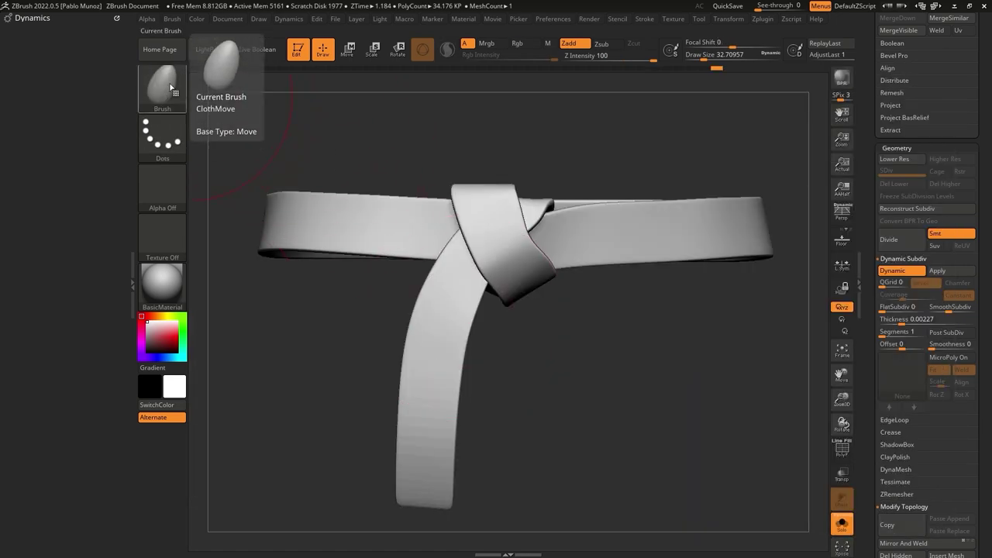
left_click(174, 19)
left_click_drag(167, 32, 47, 70)
left_click(107, 72)
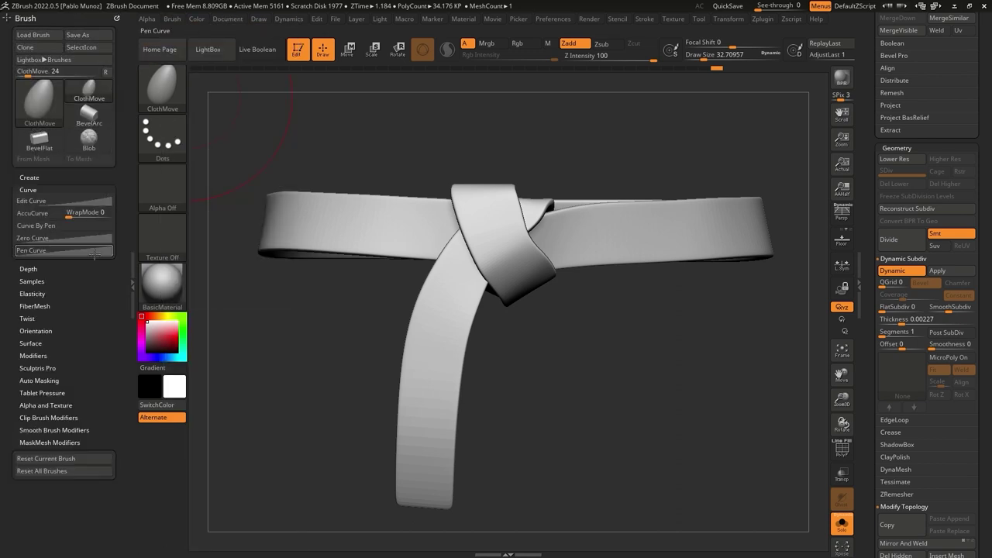
key("shift")
Enable Topological auto masking for the ClothMove brush
left_click(43, 403)
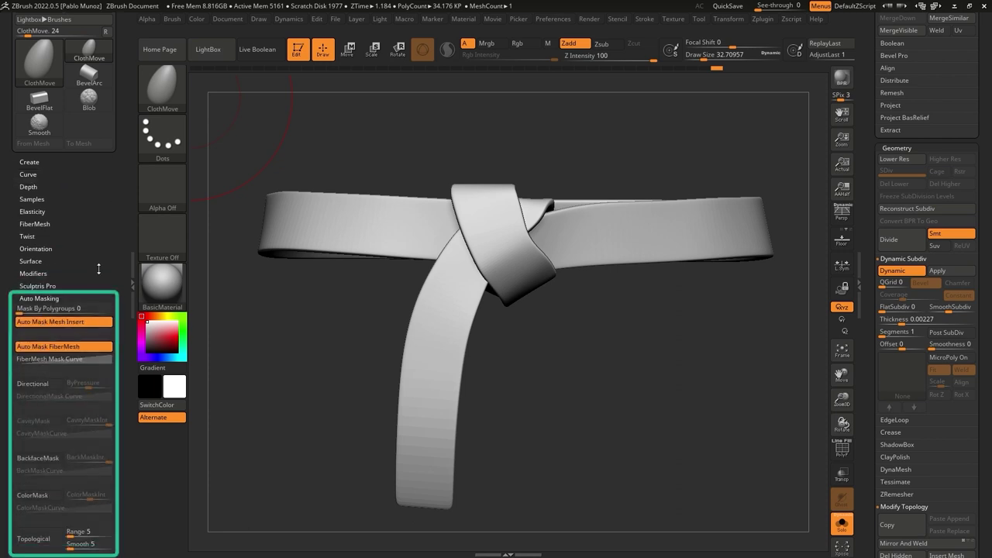
scroll(8, 361, "down", 5)
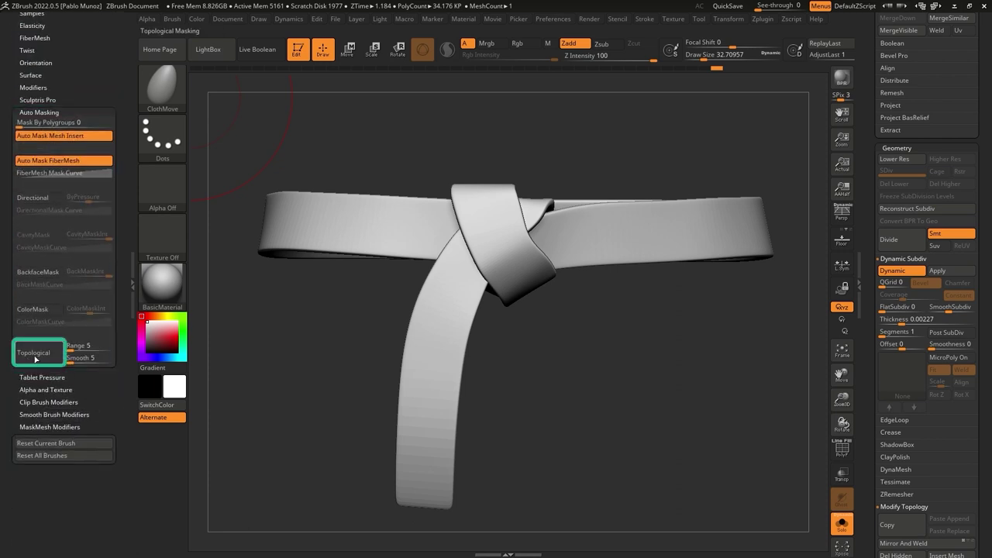
left_click(35, 353)
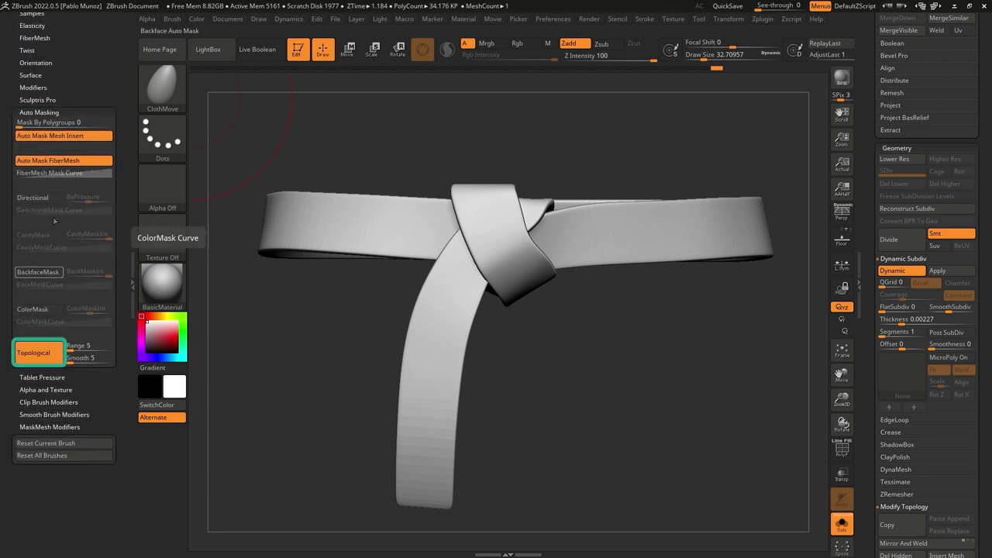
left_click(170, 97)
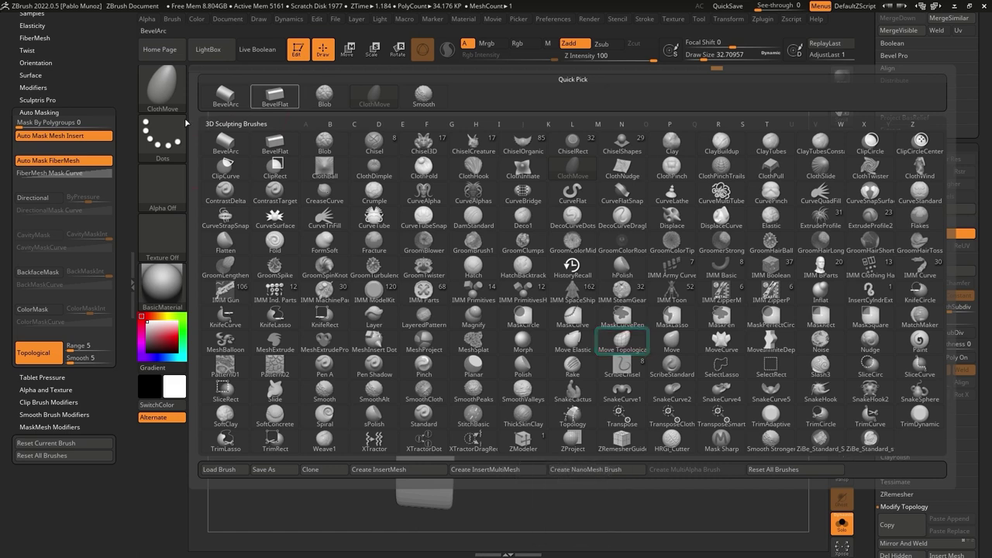
key("Escape")
Reshape the knot's front fold and inner edges with ClothMove from the front and side, using draw sizes of about 16 and 22
mouse_move(494, 272)
left_mouse_down()
mouse_move(499, 248)
mouse_move(515, 261)
left_mouse_up()
key("space")
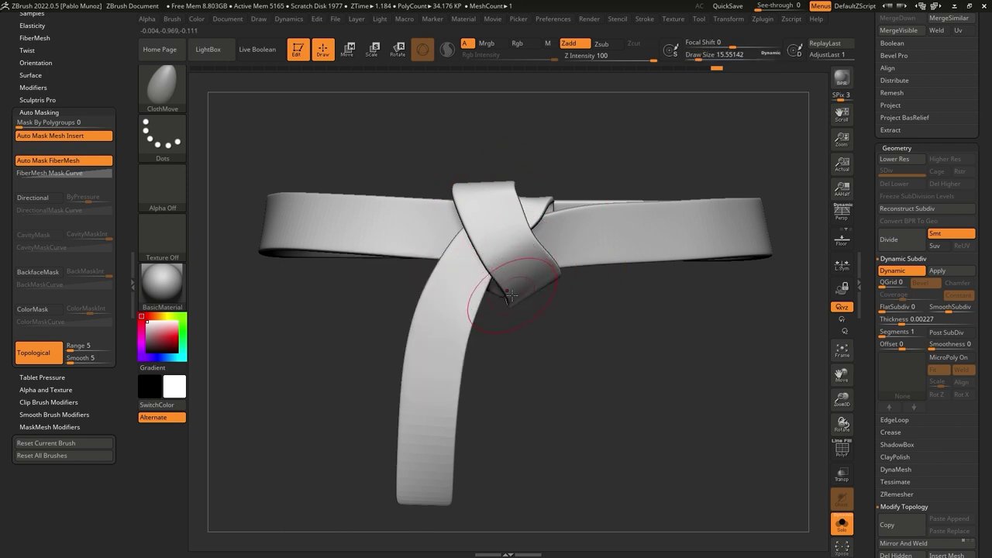
key("space")
left_click_drag(544, 218, 532, 225)
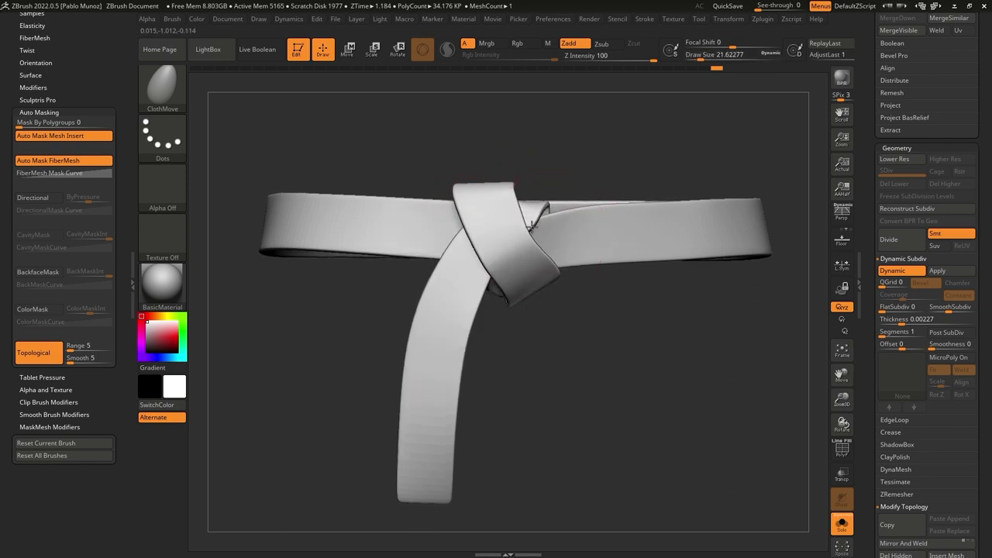
left_click_drag(557, 274, 559, 279)
right_click_drag(540, 239, 620, 228)
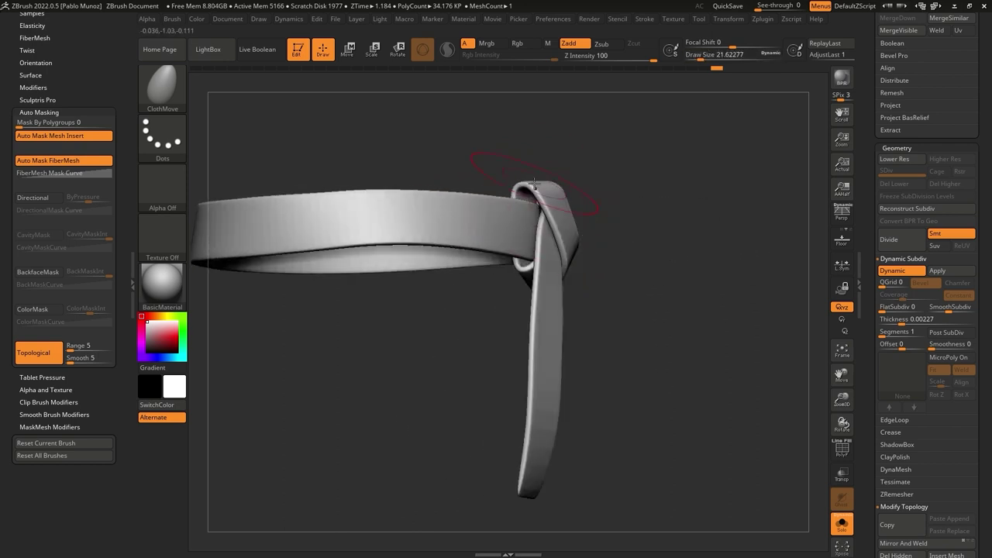
left_click_drag(522, 253, 520, 263)
right_click_drag(519, 263, 612, 231)
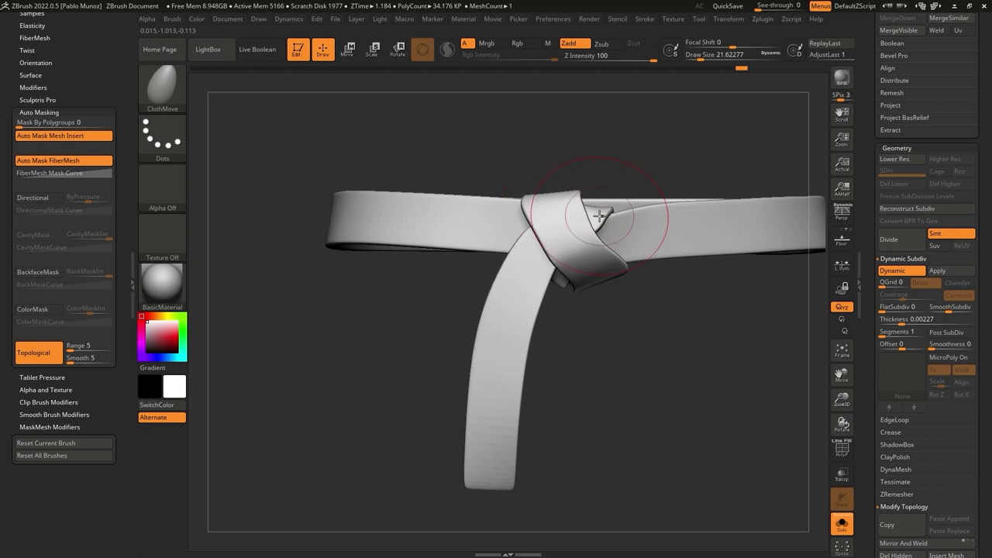
Bend the hanging strip into a natural drape below the knot with ClothMove, using draw sizes of about 65 and 39
left_click_drag(490, 378, 527, 365)
key("space")
left_click(530, 395)
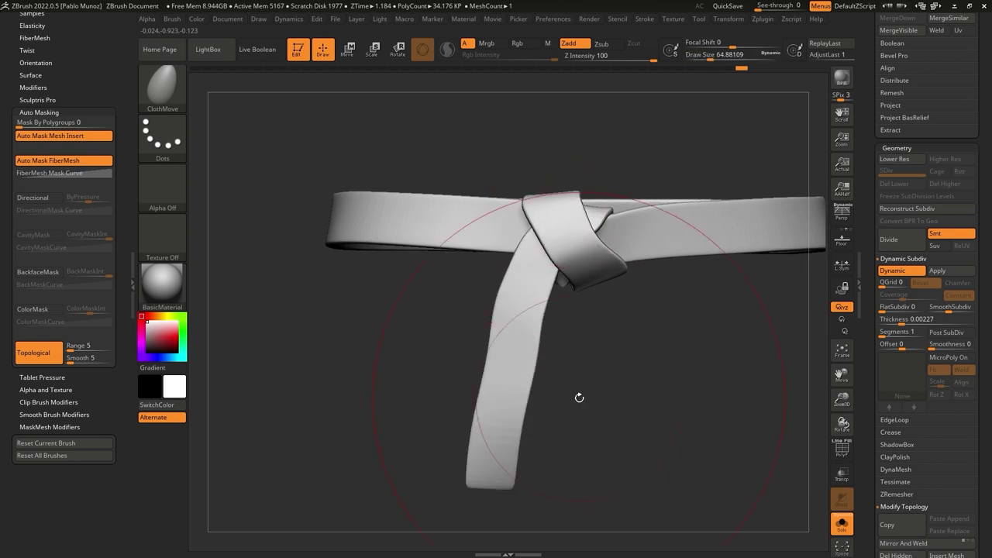
right_click_drag(578, 399, 540, 329, "alt")
left_click_drag(454, 421, 519, 434)
key("space")
left_click(498, 298)
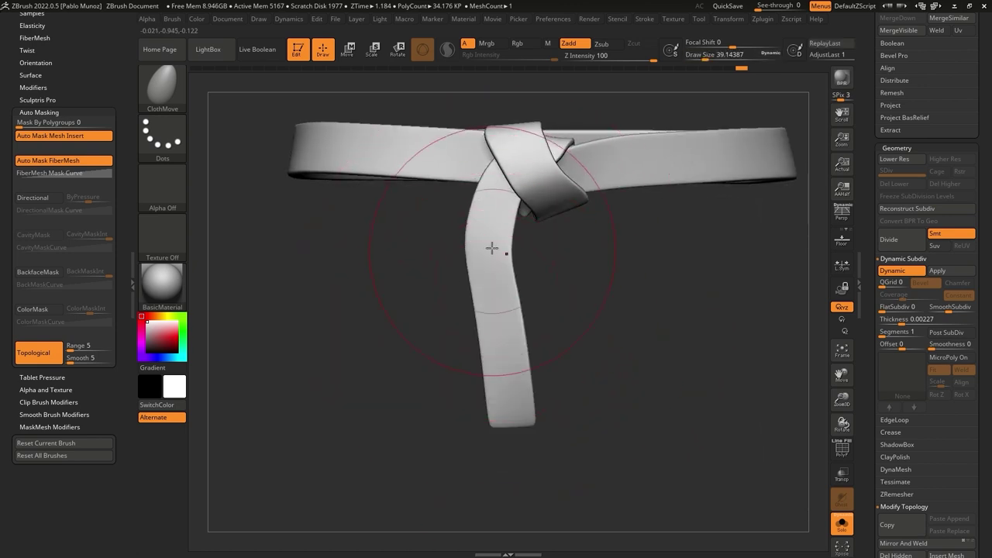
left_click_drag(491, 248, 508, 248)
key("space")
left_click(498, 244)
Turn Dynamic Subdiv off to show the belt's low-poly strip
right_click_drag(520, 250, 580, 254)
left_click(893, 270)
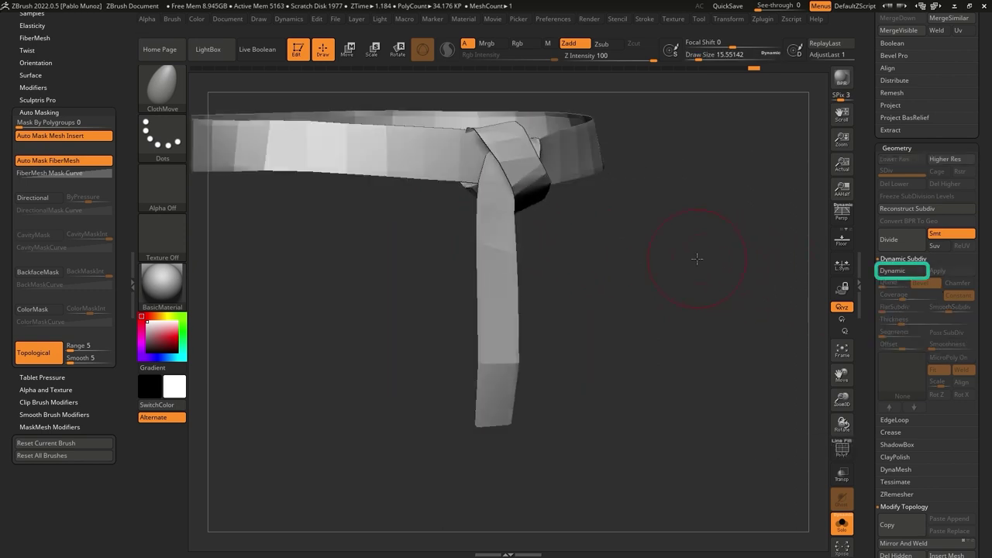
Inspect the belt's low-poly strip from several angles and turn Dynamic Subdiv back on for it
left_click_drag(731, 327, 613, 281)
left_click_drag(632, 316, 616, 303)
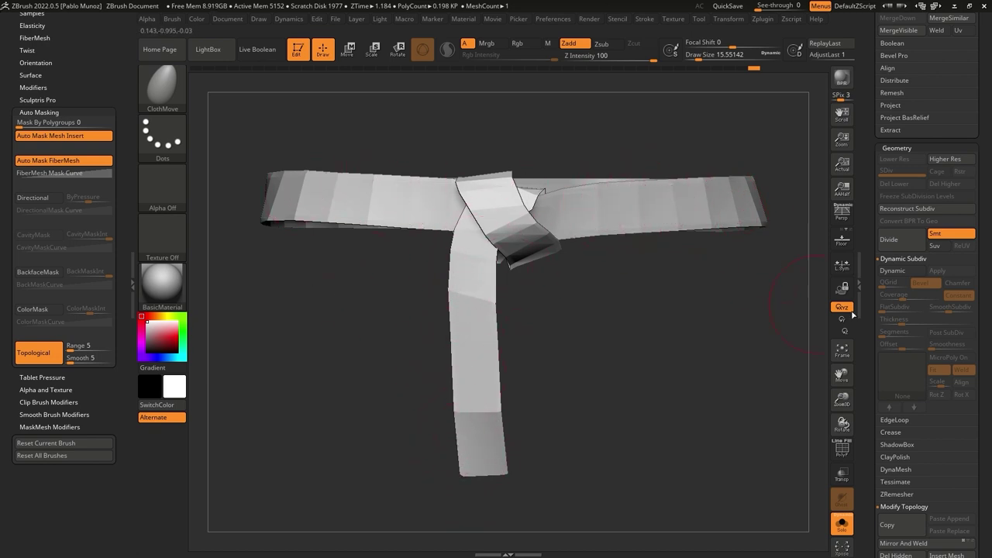
left_click(900, 270)
left_click_drag(669, 355, 218, 280)
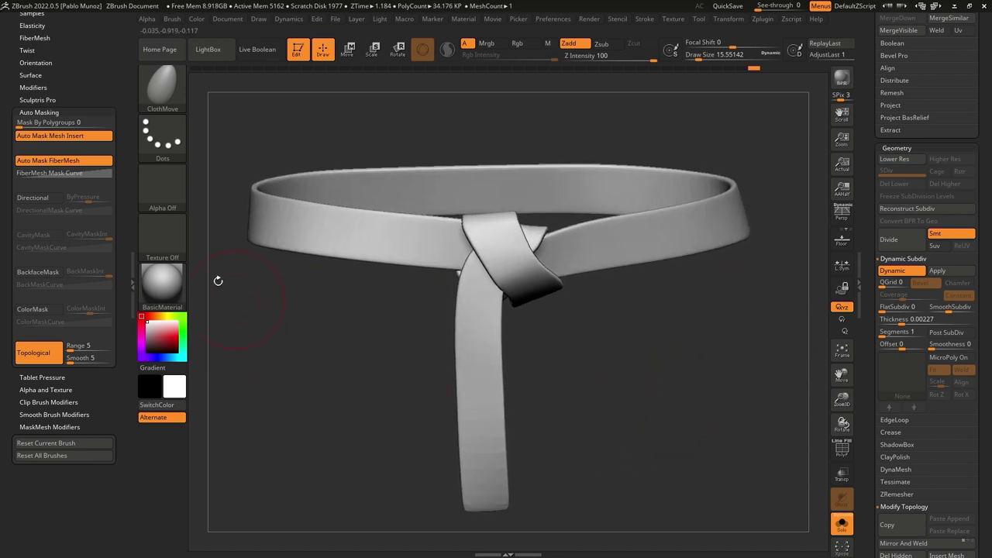
Close the brush settings tray and show the male body together with the belt
left_click(128, 272)
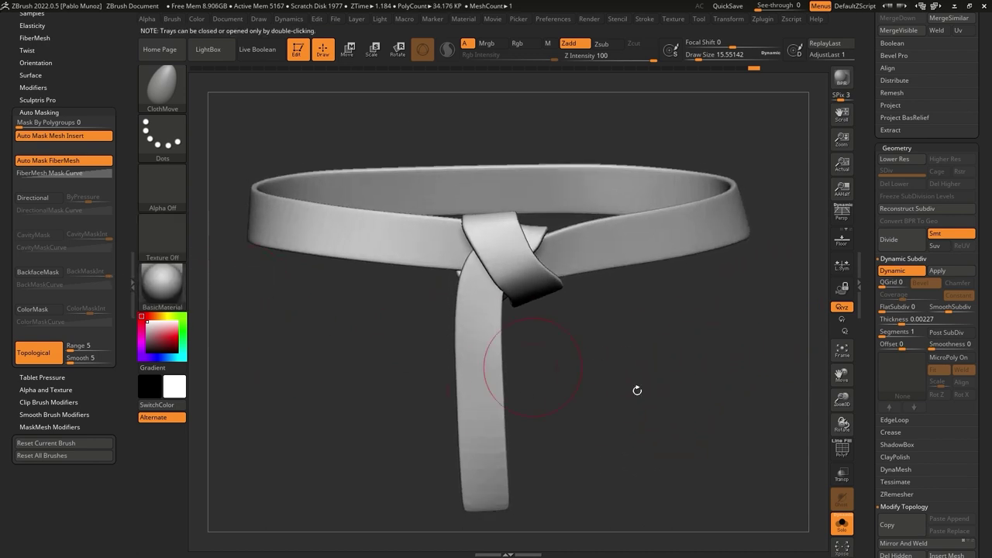
left_click_drag(636, 387, 612, 345, "alt")
double_click(131, 284)
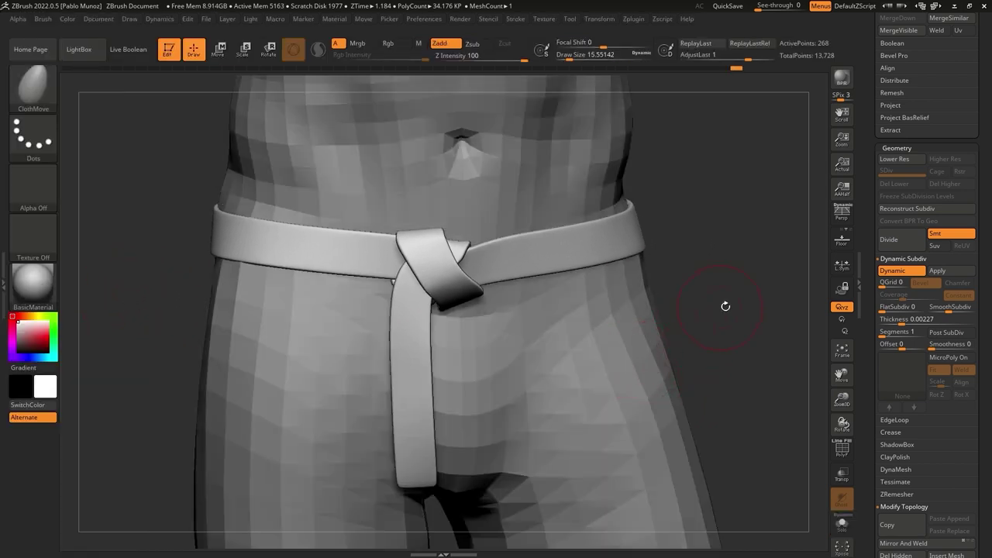
left_click_drag(724, 305, 581, 282)
Make the CC_Base_Body_8 subtool active and duplicate it
left_click(447, 252, "alt")
left_click_drag(371, 314, 382, 308, "alt")
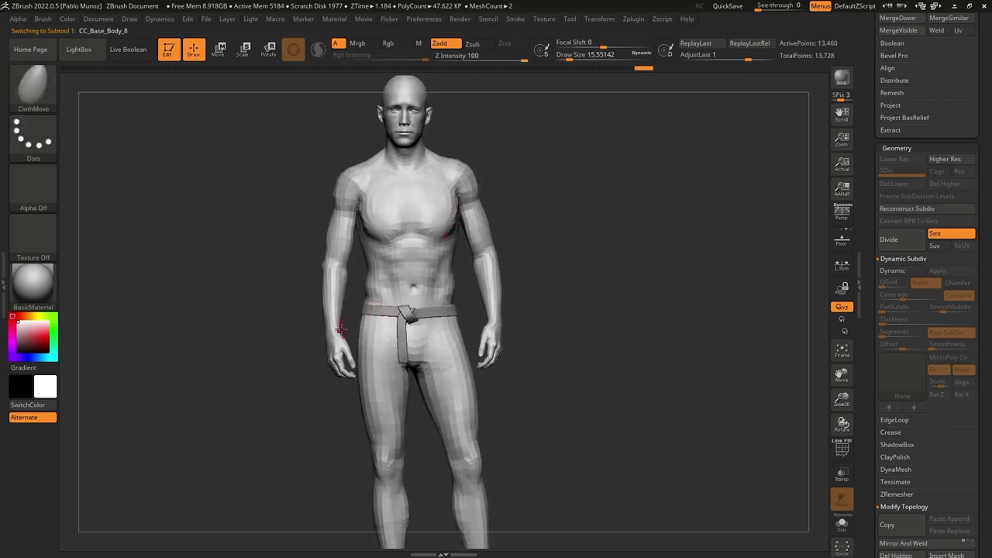
left_click_drag(545, 284, 567, 281, "alt")
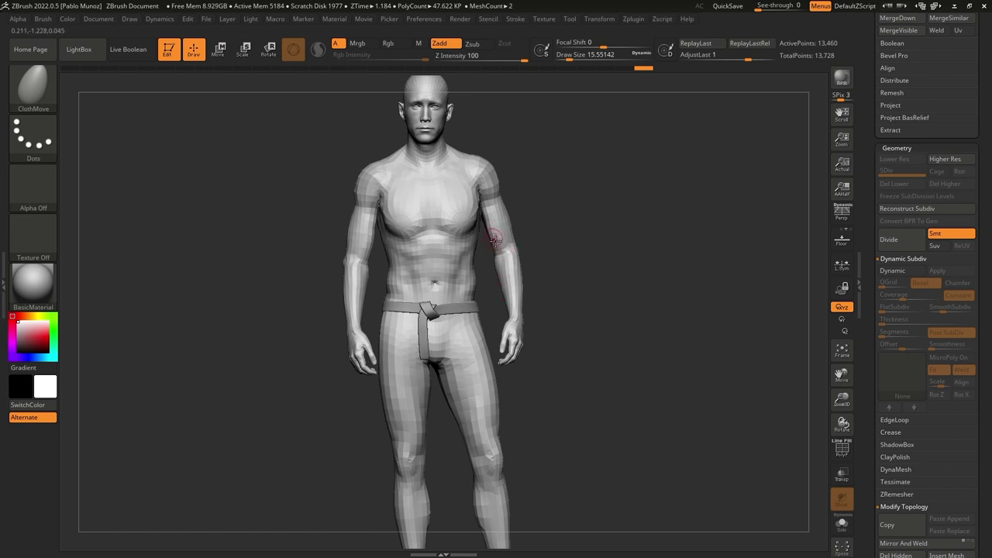
right_click_drag(493, 231, 494, 235, "ctrl")
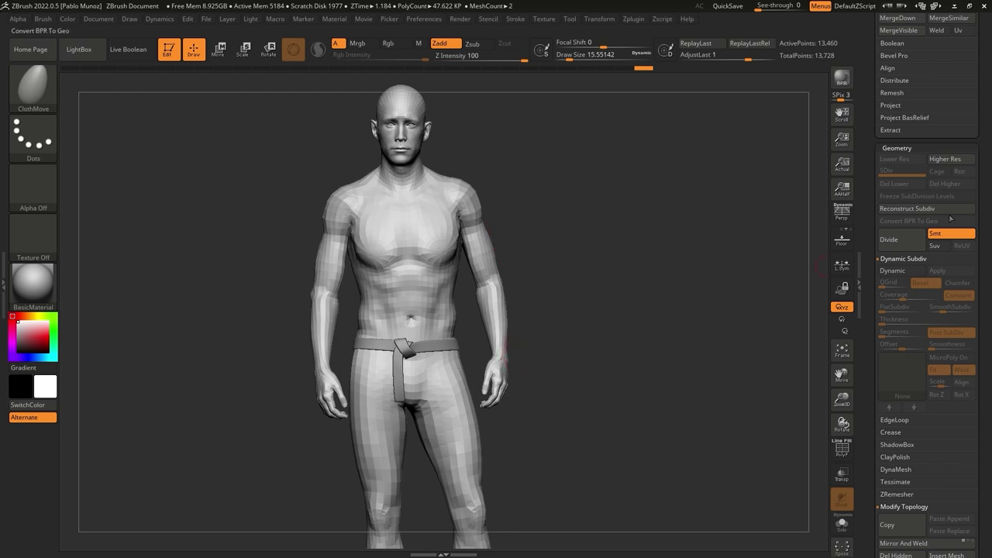
left_click_drag(882, 141, 862, 265)
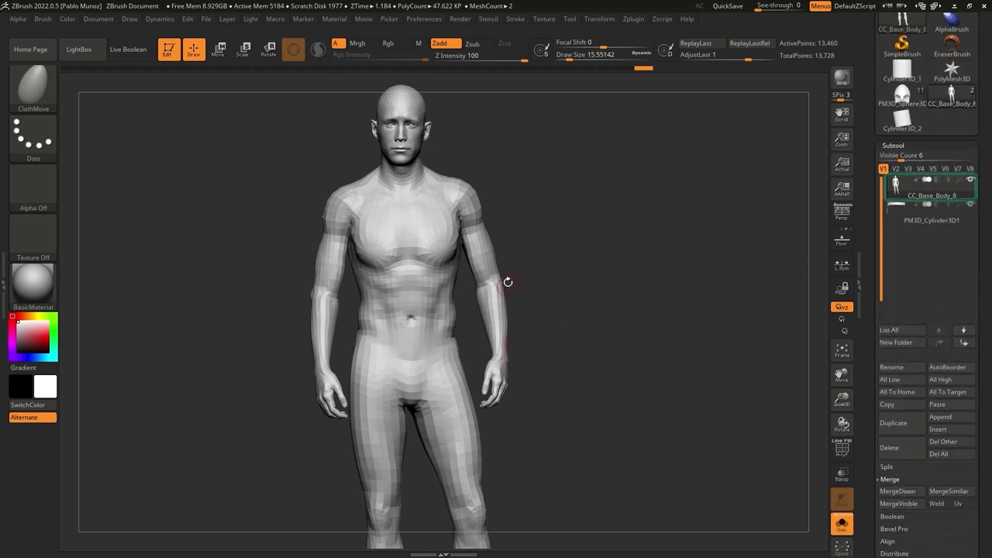
left_click(894, 423)
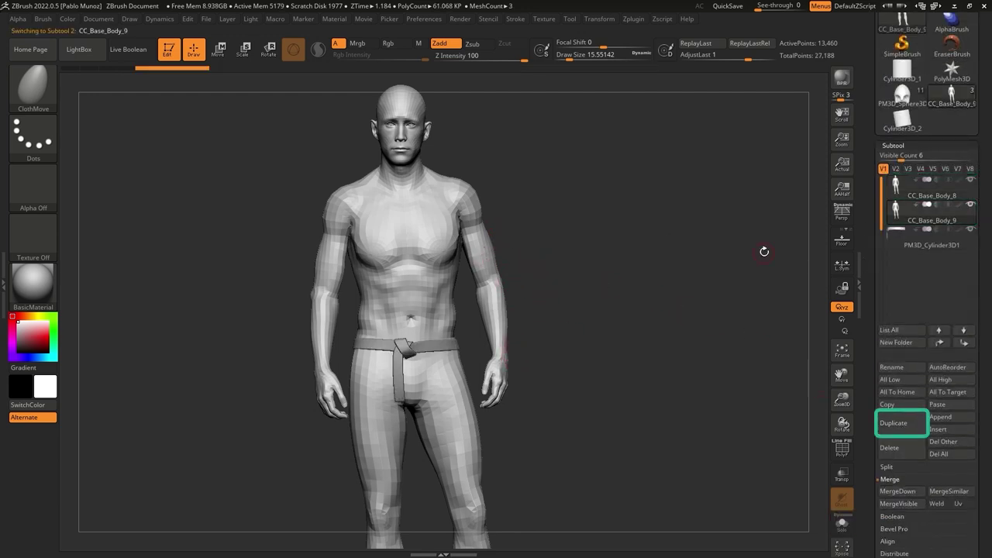
Isolate the duplicated body and display its PolyFrame wireframe close up at the wrist
key("alt+s")
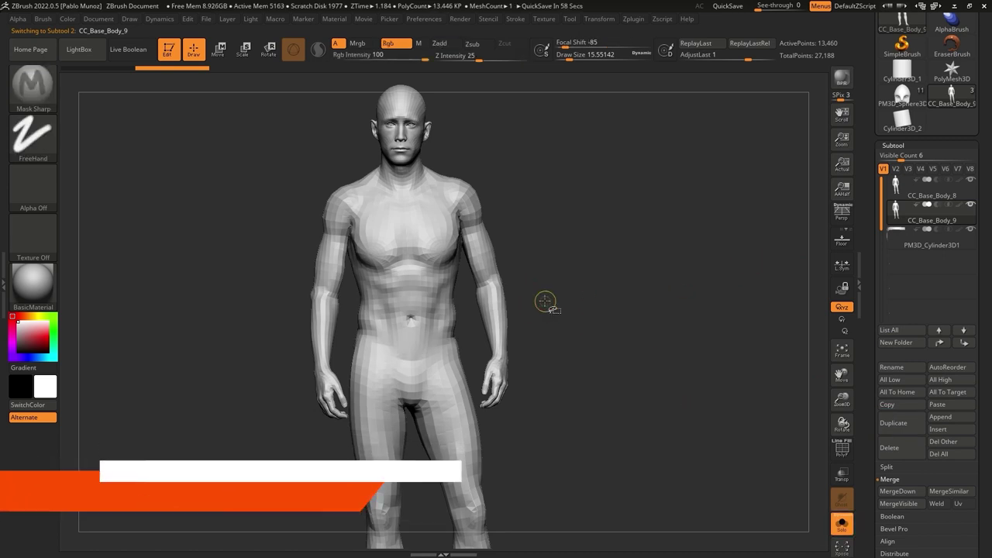
key("ctrl+shift")
mouse_move(28, 101)
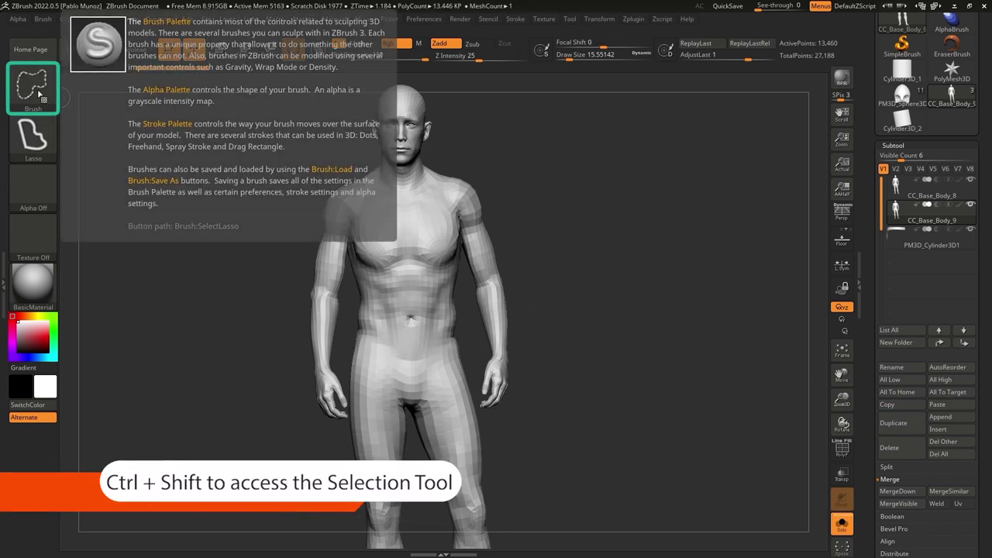
mouse_move(497, 322)
right_mouse_down("alt")
mouse_move(481, 267)
mouse_move(491, 337)
right_mouse_up("alt")
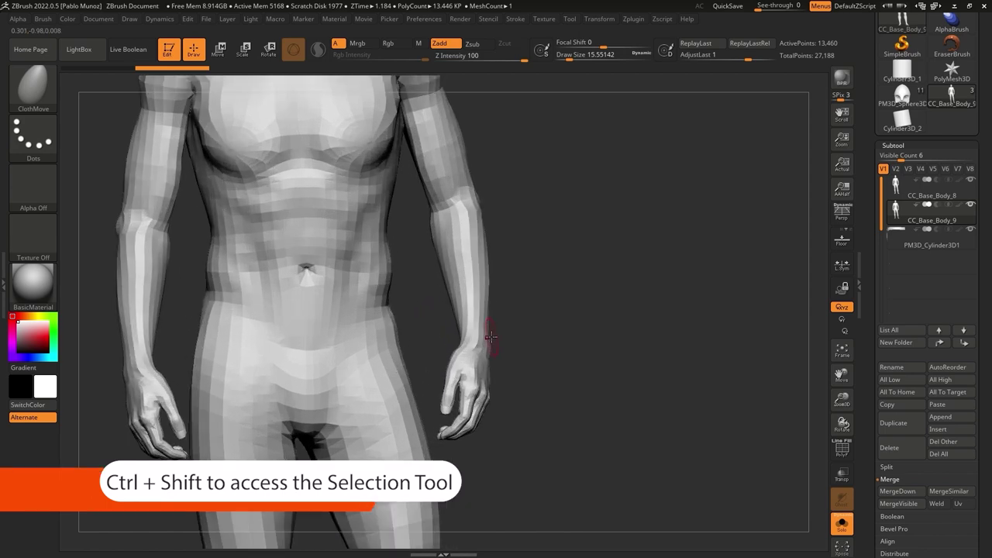
key("shift+f")
scroll(491, 335, "up", 6)
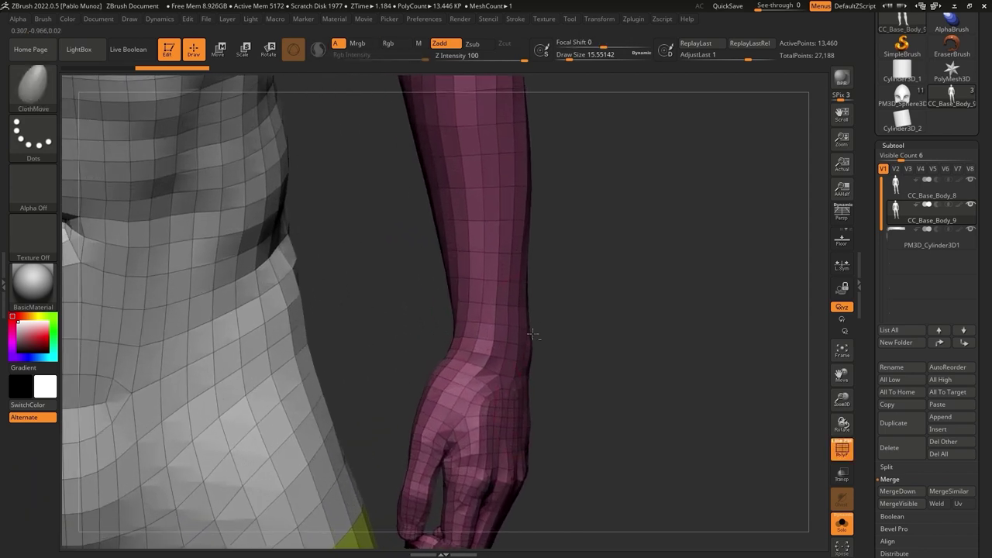
Isolate one polygon loop around the wrist with SelectLasso and compare it with the original body
key("ctrl+shift")
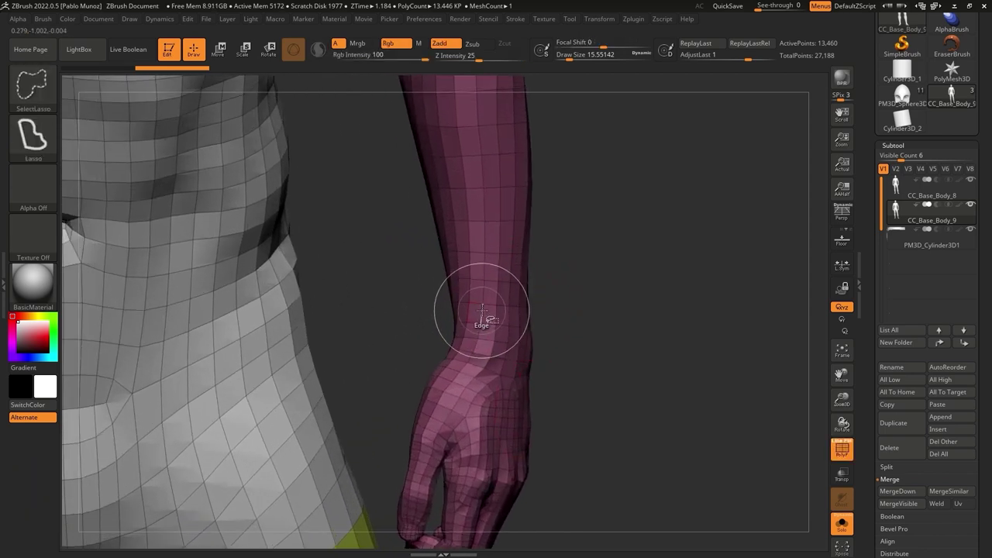
left_click(482, 311, "ctrl+shift")
right_click_drag(582, 316, 528, 316)
left_click(627, 285, "ctrl+shift")
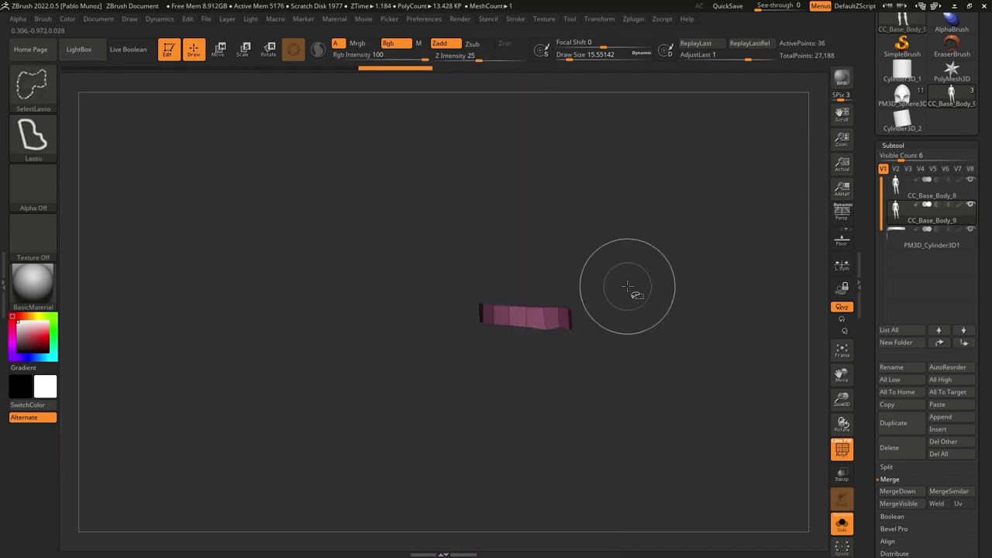
left_click_drag(607, 354, 620, 303)
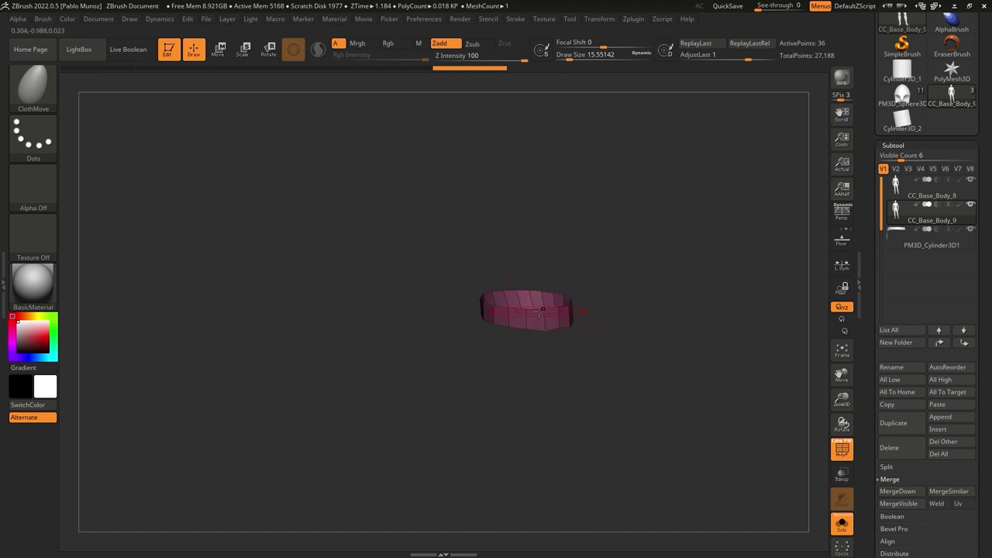
left_click(548, 287, "ctrl+shift")
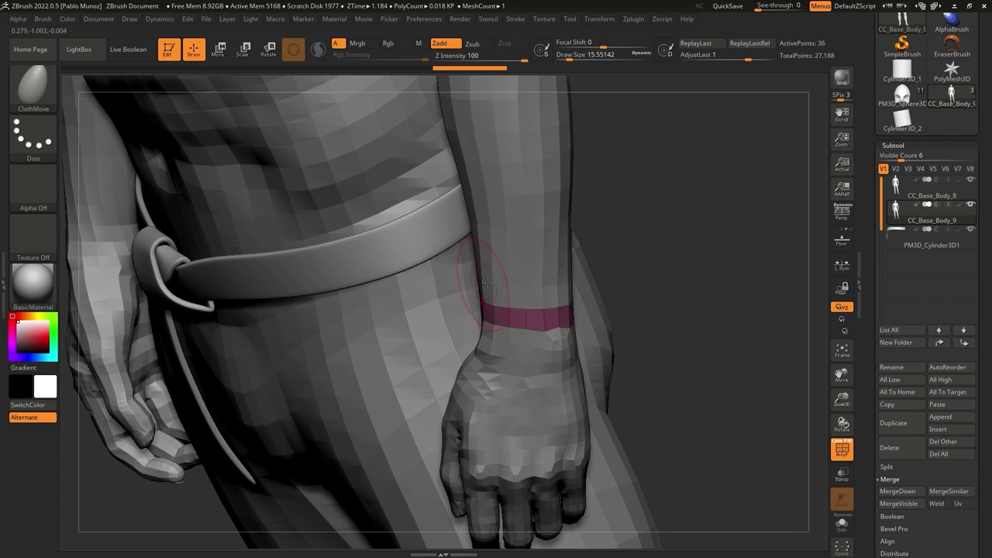
right_click_drag(487, 283, 514, 284)
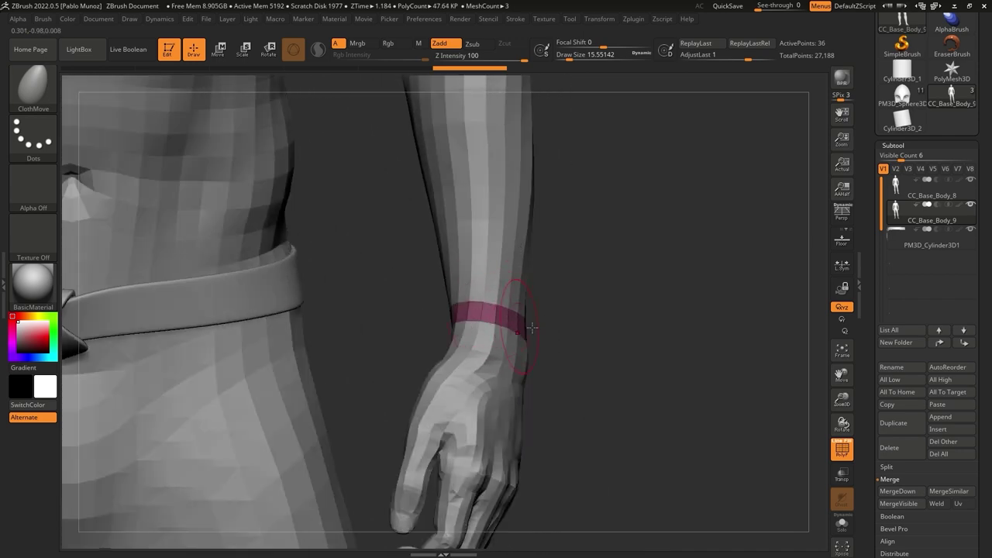
right_click_drag(532, 328, 513, 319)
right_click_drag(576, 329, 586, 311)
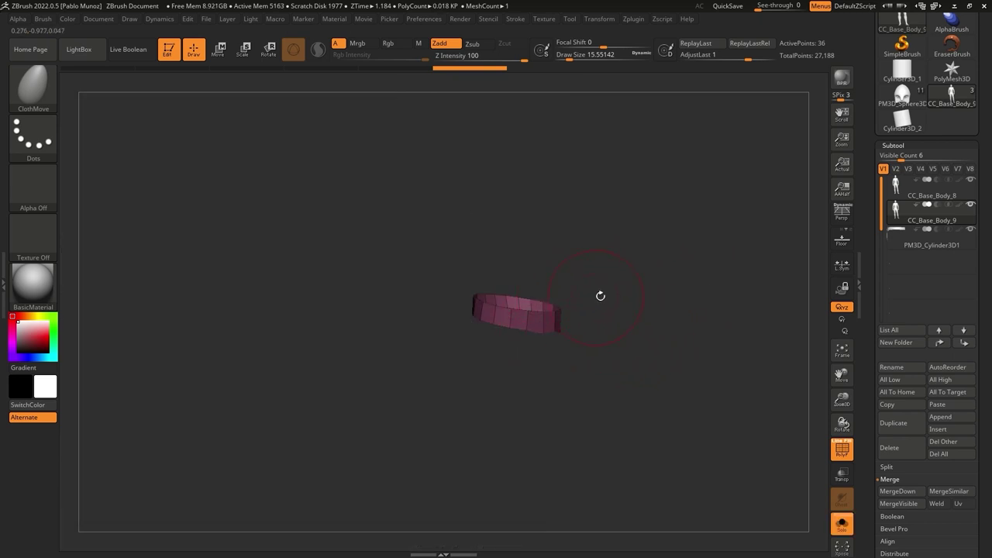
Delete the hidden geometry of the duplicate to keep only the wrist loop, and show the other subtools
left_click_drag(865, 414, 869, 256)
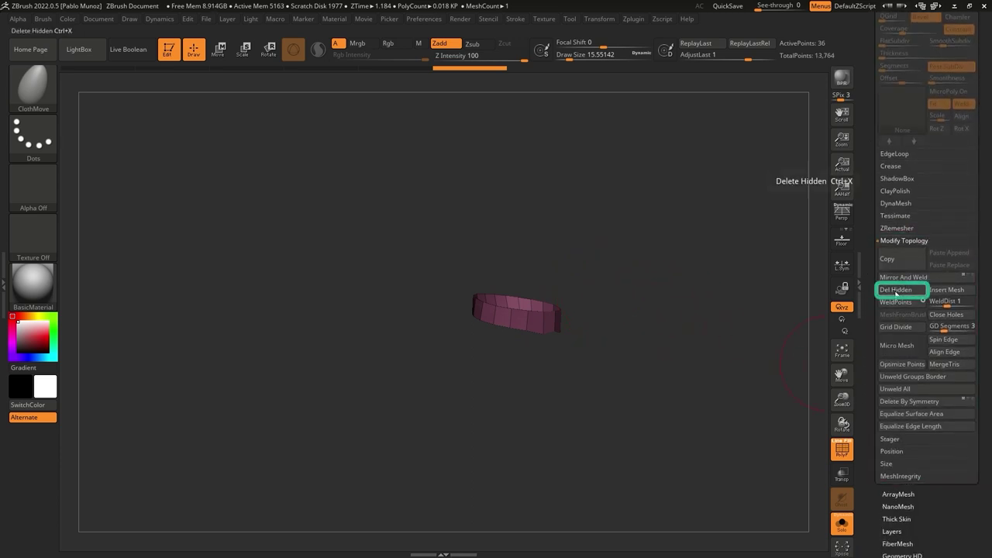
left_click(896, 289)
key("alt+s")
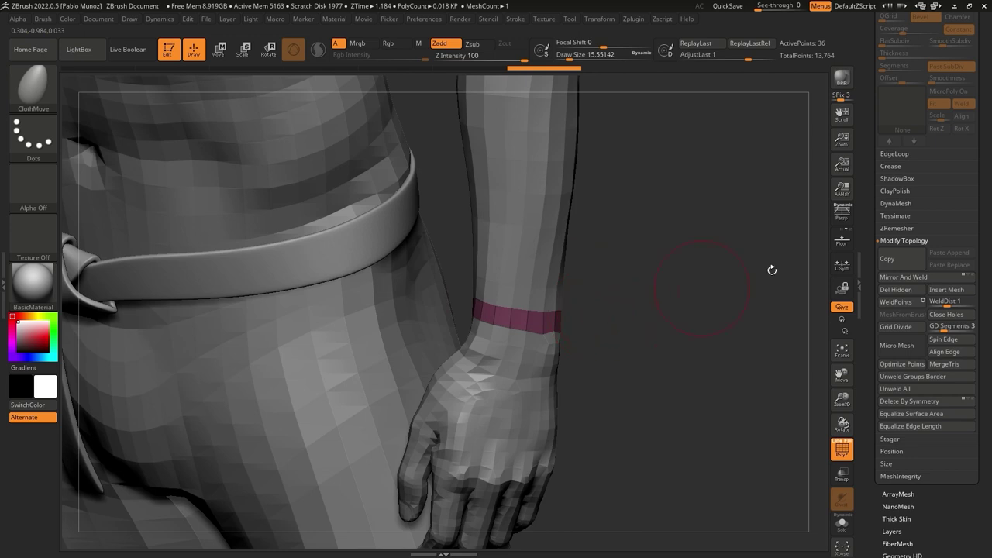
Try Dynamic Subdiv on the wrist loop, view it isolated, and turn it off again
scroll(920, 261, "up", 8)
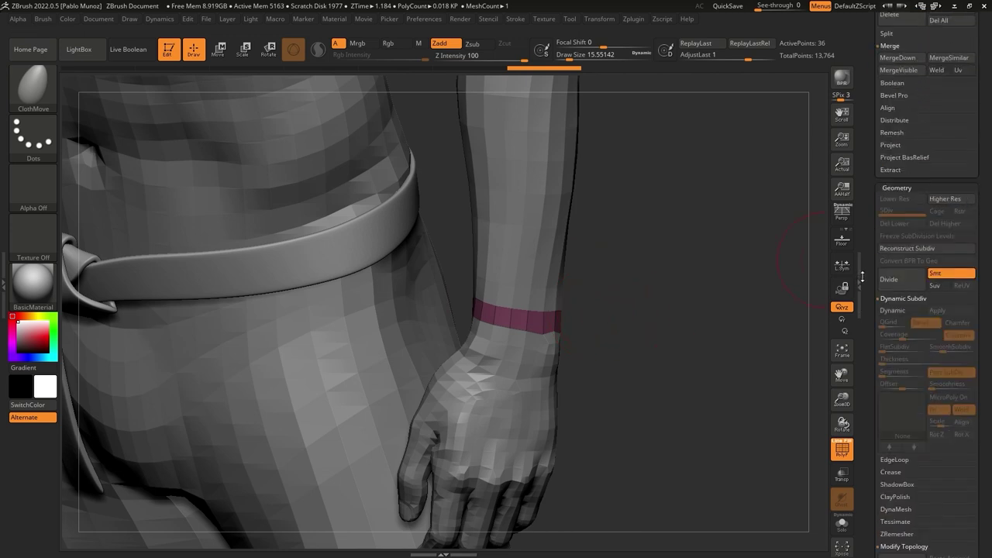
left_click(901, 267)
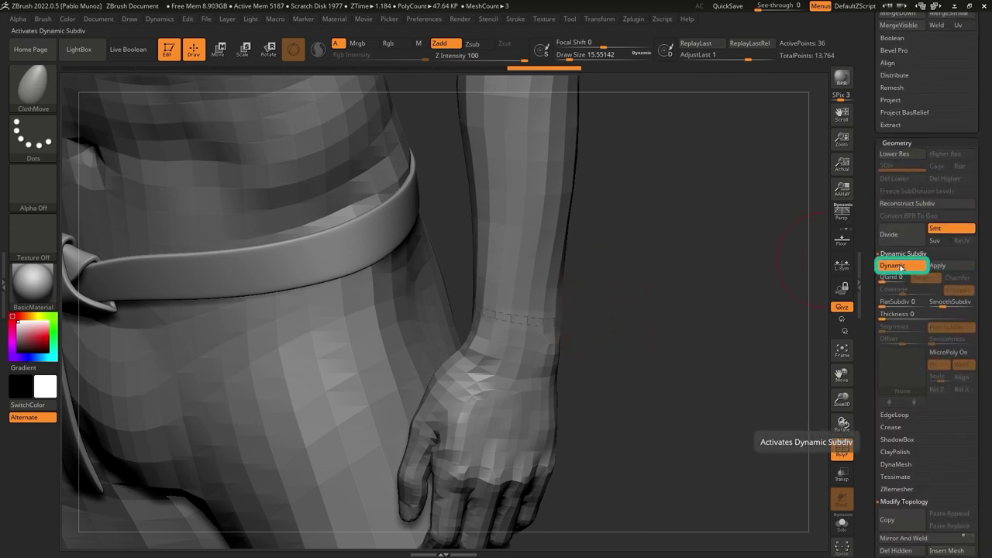
key("alt+s")
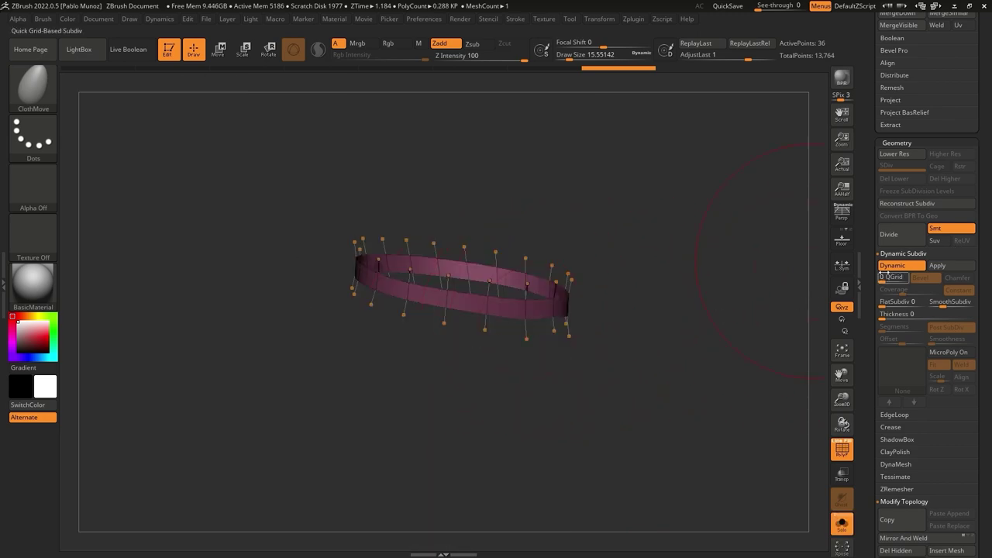
left_click(892, 265)
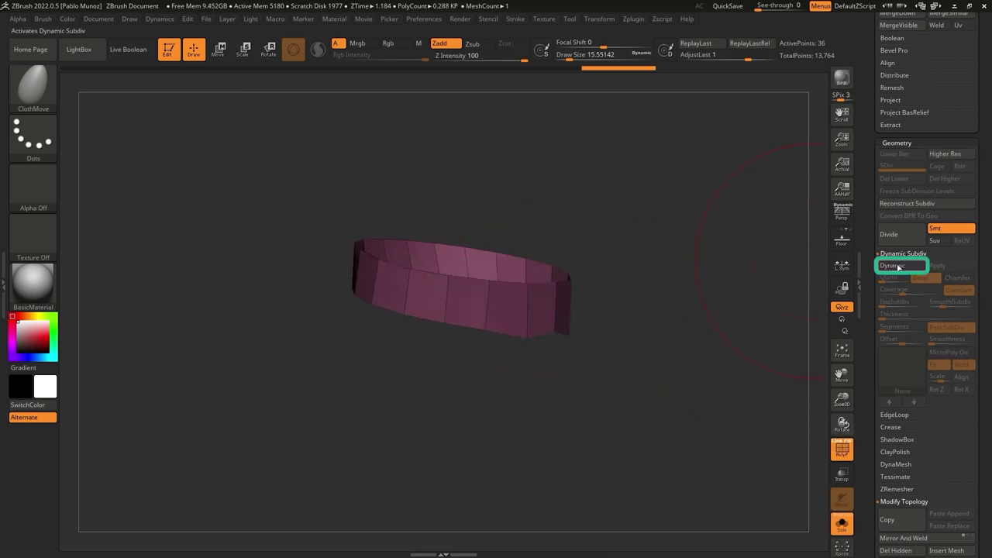
Insert supporting edge loops close to both borders of the wristband with the ZModeler brush
left_click(30, 107)
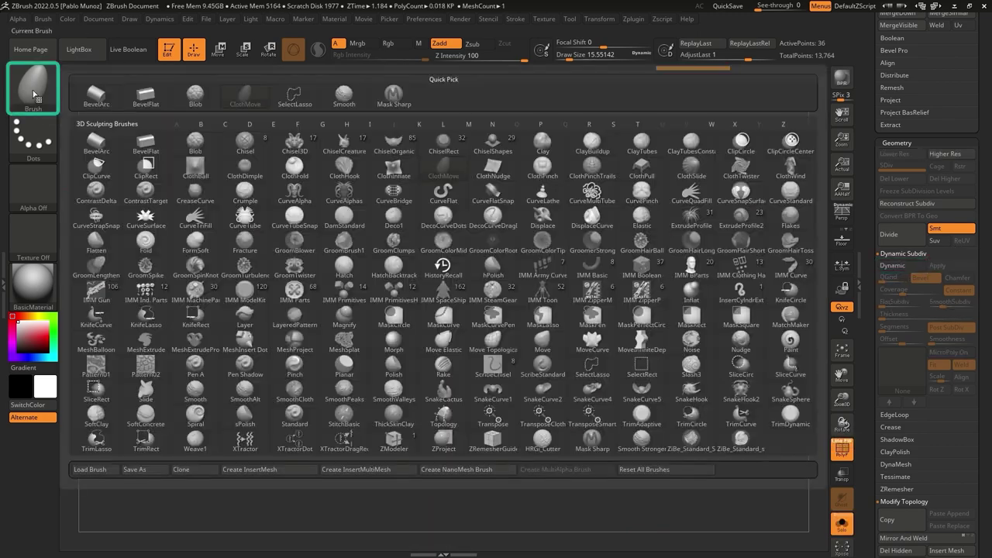
left_click(394, 439)
key("space")
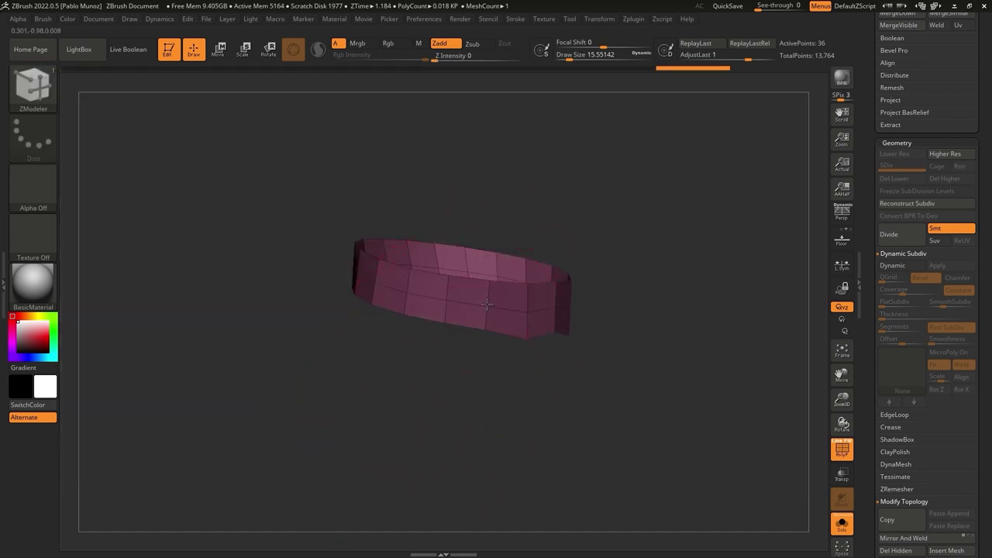
left_click(480, 326)
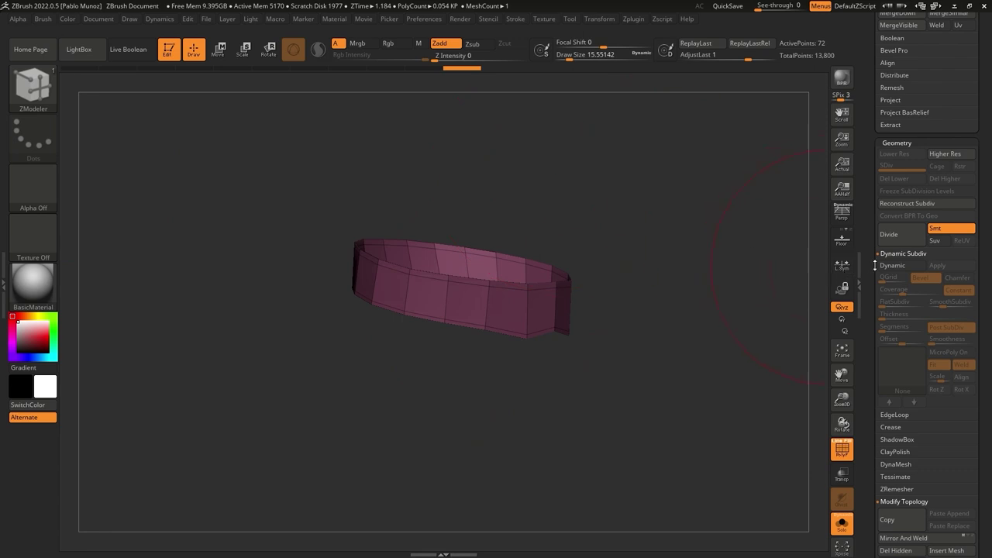
Enable Dynamic Subdiv on the wristband with a thickness of 0.00114 and Post SubDiv off, and show it on the full body
left_click(892, 265)
left_click(890, 315)
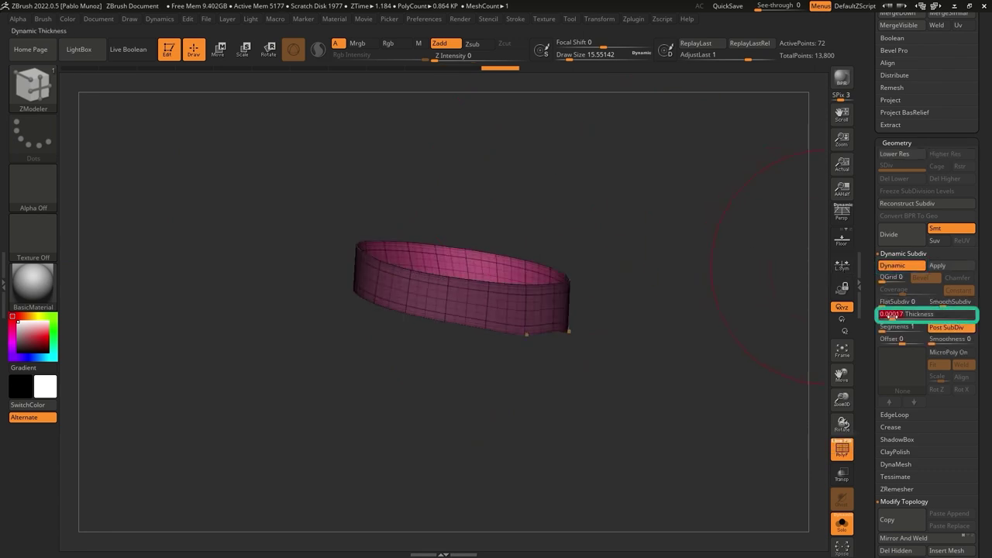
left_click_drag(892, 317, 898, 316)
left_click(951, 328)
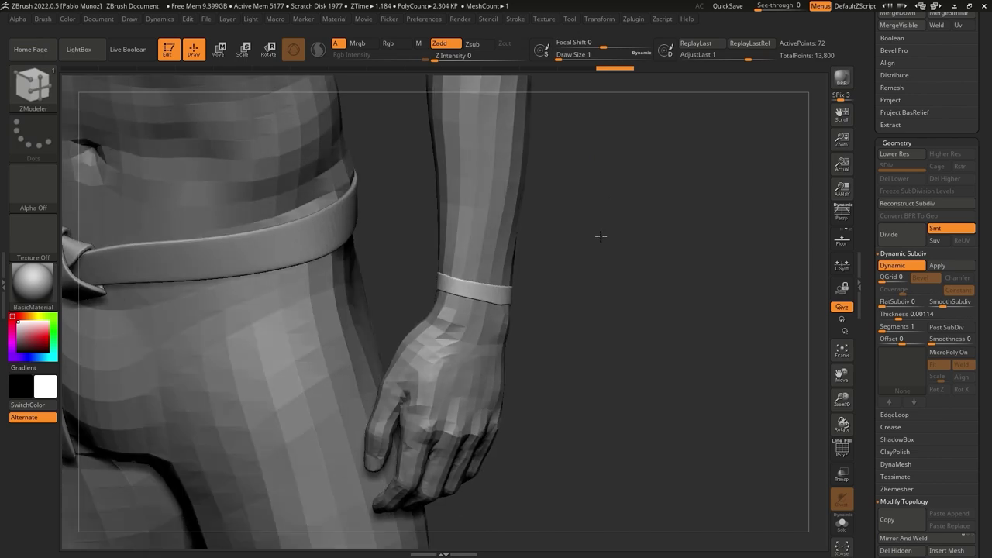
mouse_move(599, 232)
left_mouse_down()
mouse_move(616, 295)
mouse_move(578, 241)
mouse_move(606, 235)
mouse_move(592, 251)
mouse_move(560, 252)
mouse_move(566, 276)
left_mouse_up()
mouse_move(605, 344)
left_mouse_down()
mouse_move(514, 338)
mouse_move(600, 363)
left_mouse_up()
left_click_drag(604, 300, 618, 298)
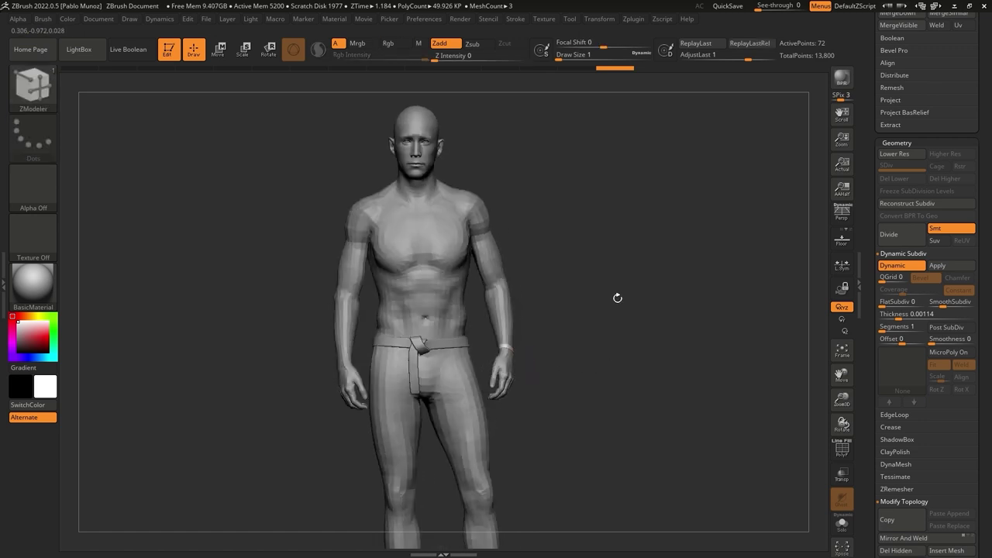